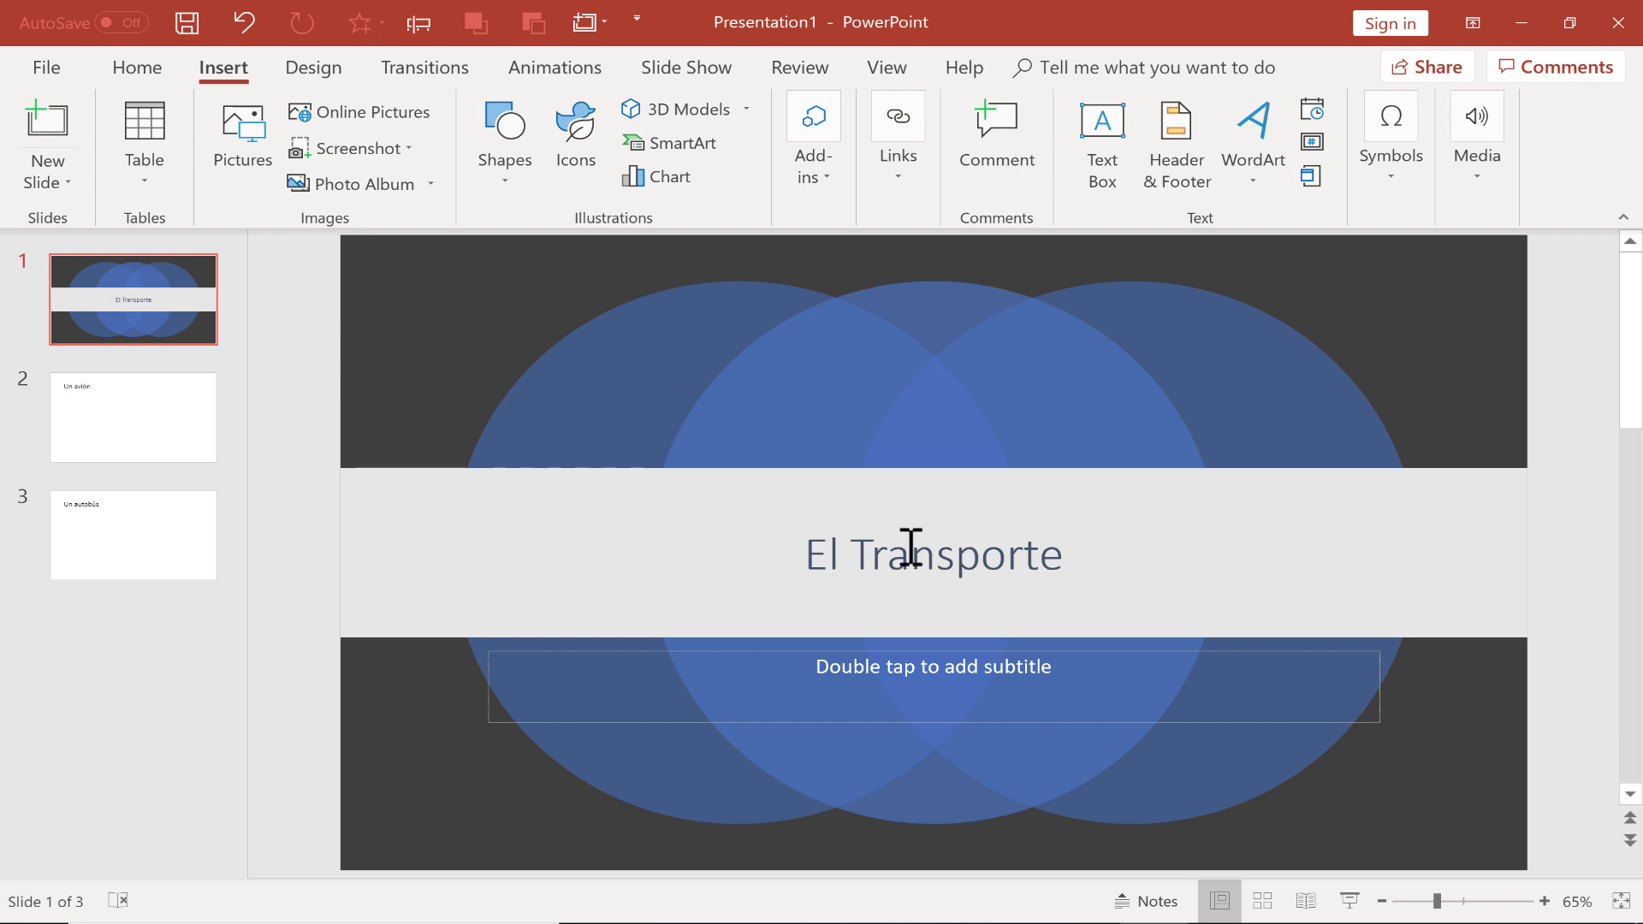
Step: Open slide 2, 'Un avión', from the slide thumbnails panel
click(139, 412)
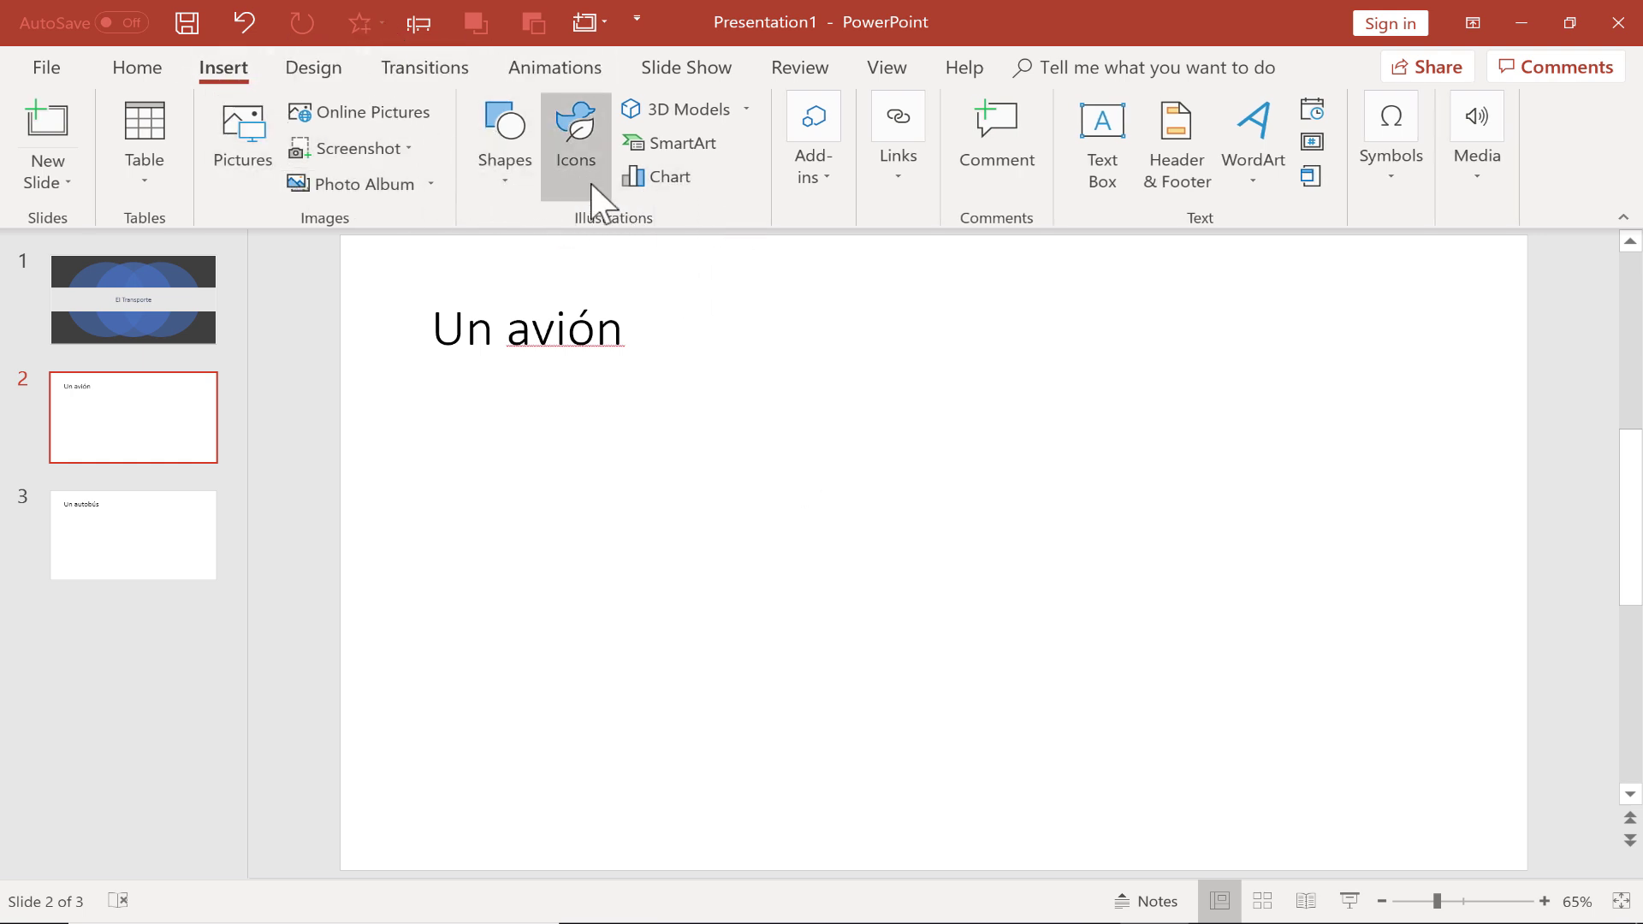
Step: Dismiss the online 3D models browser and open the 3D Models source choices
click(715, 110)
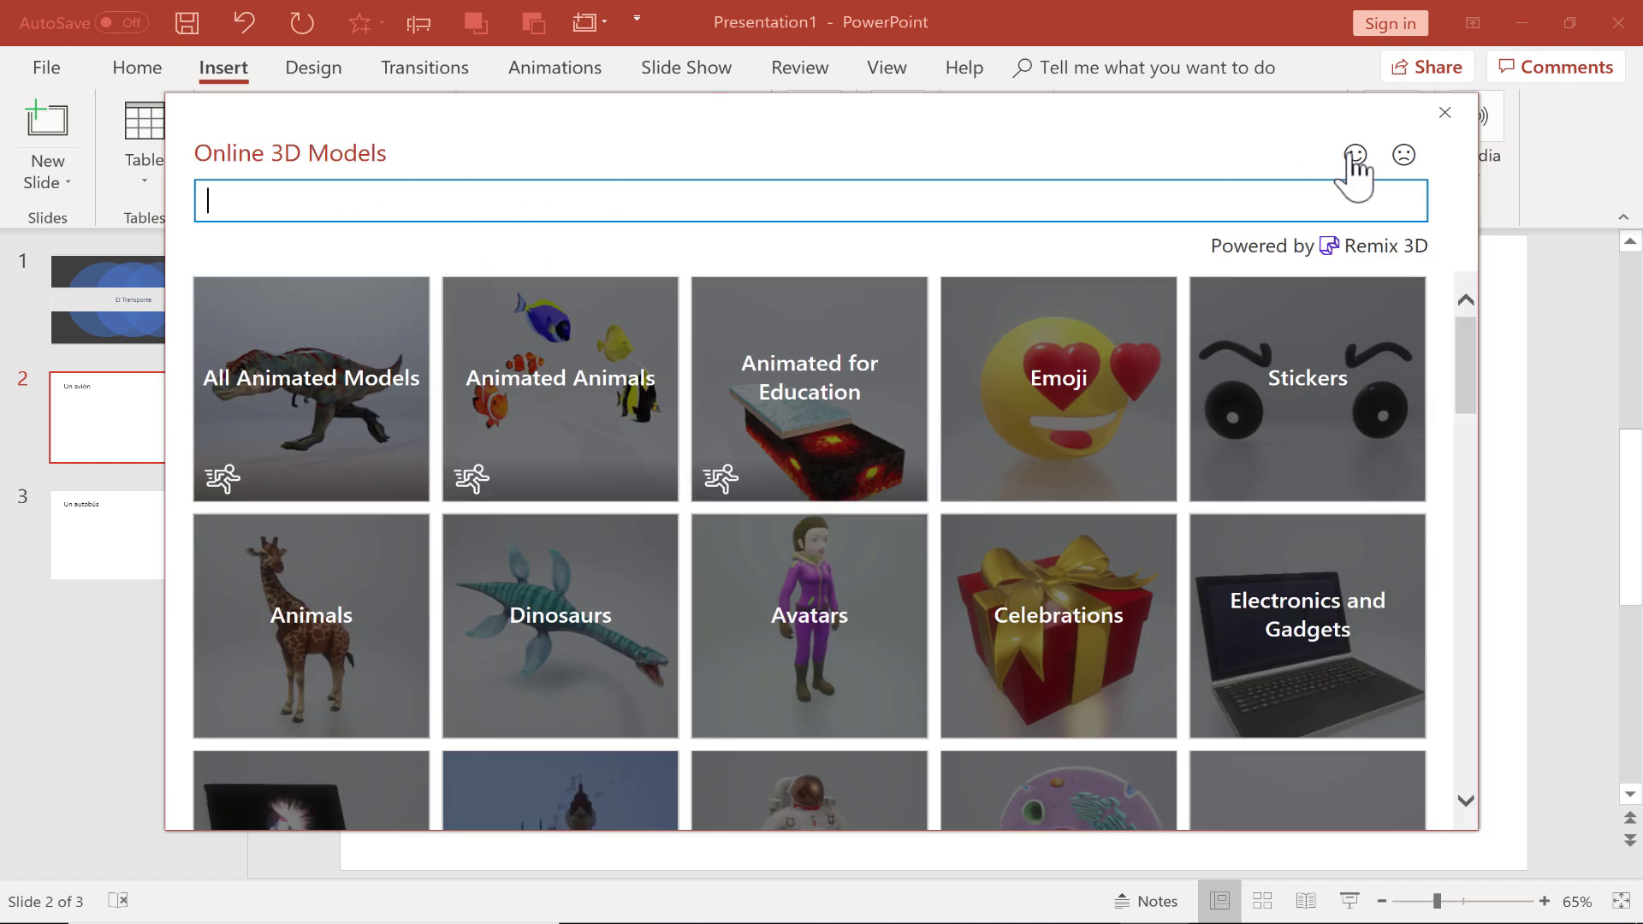
click(1452, 109)
click(1447, 116)
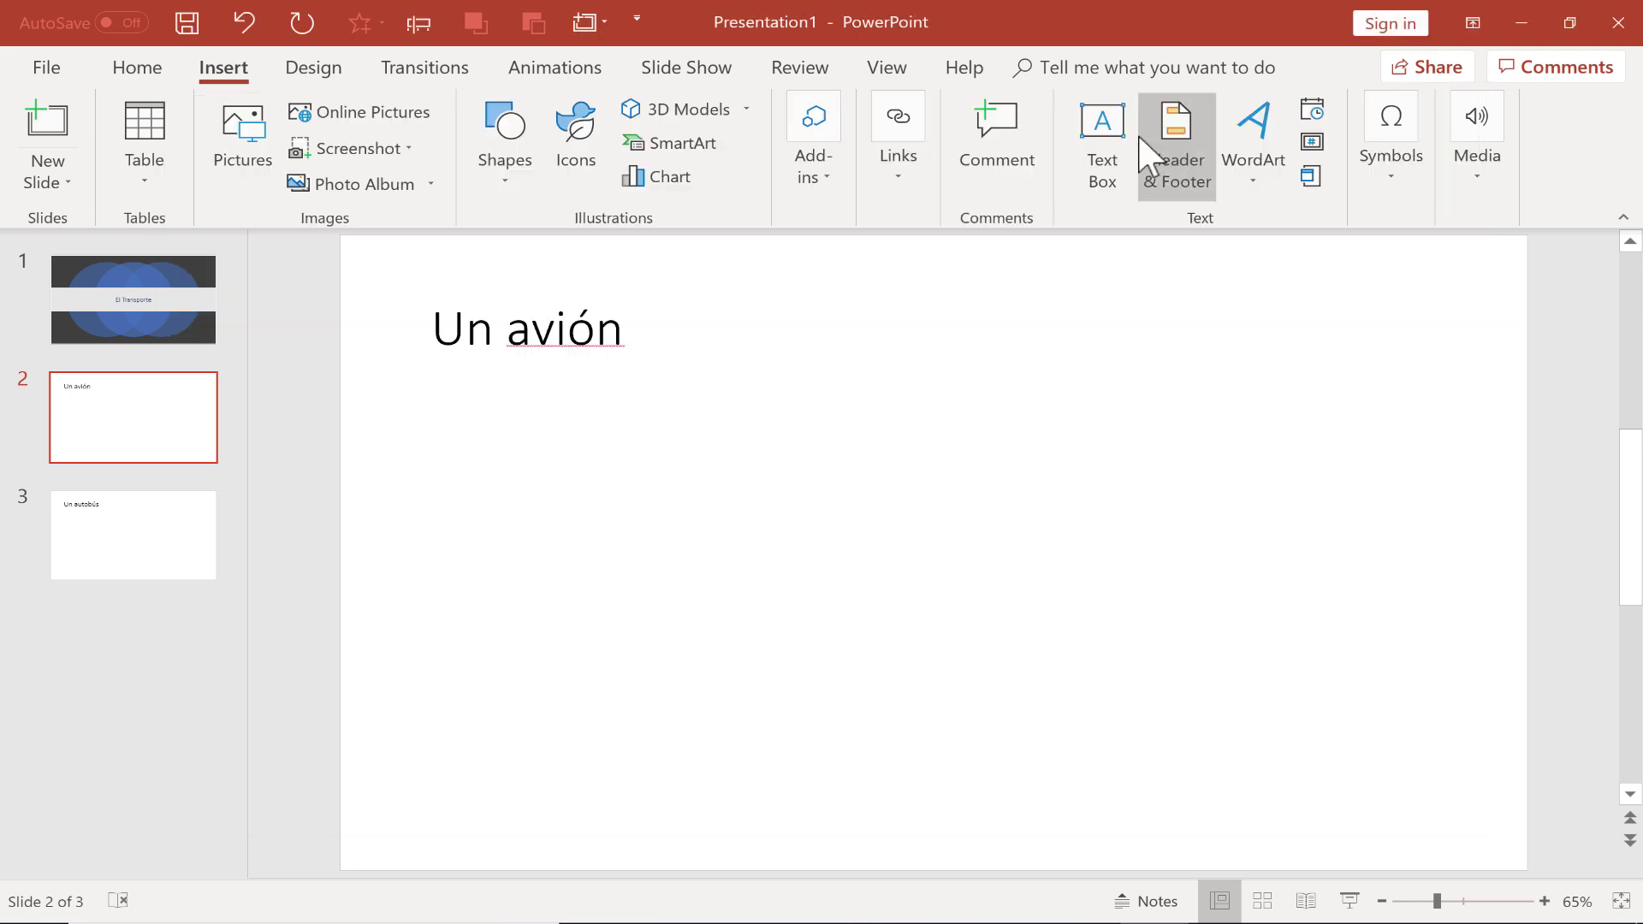
click(745, 110)
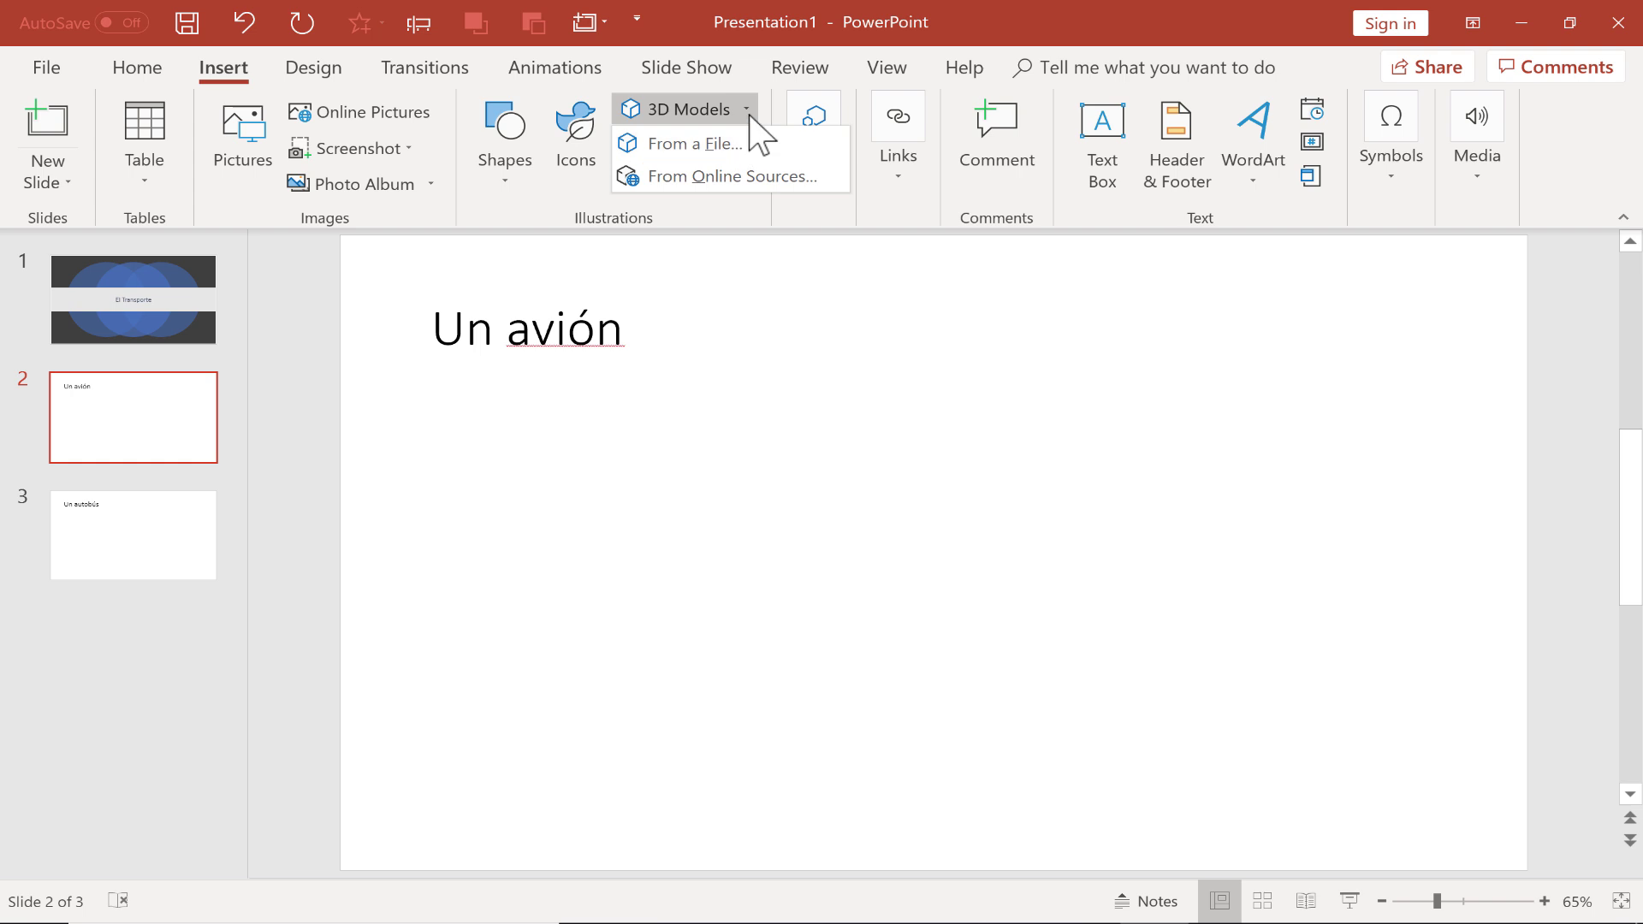
click(746, 111)
click(746, 110)
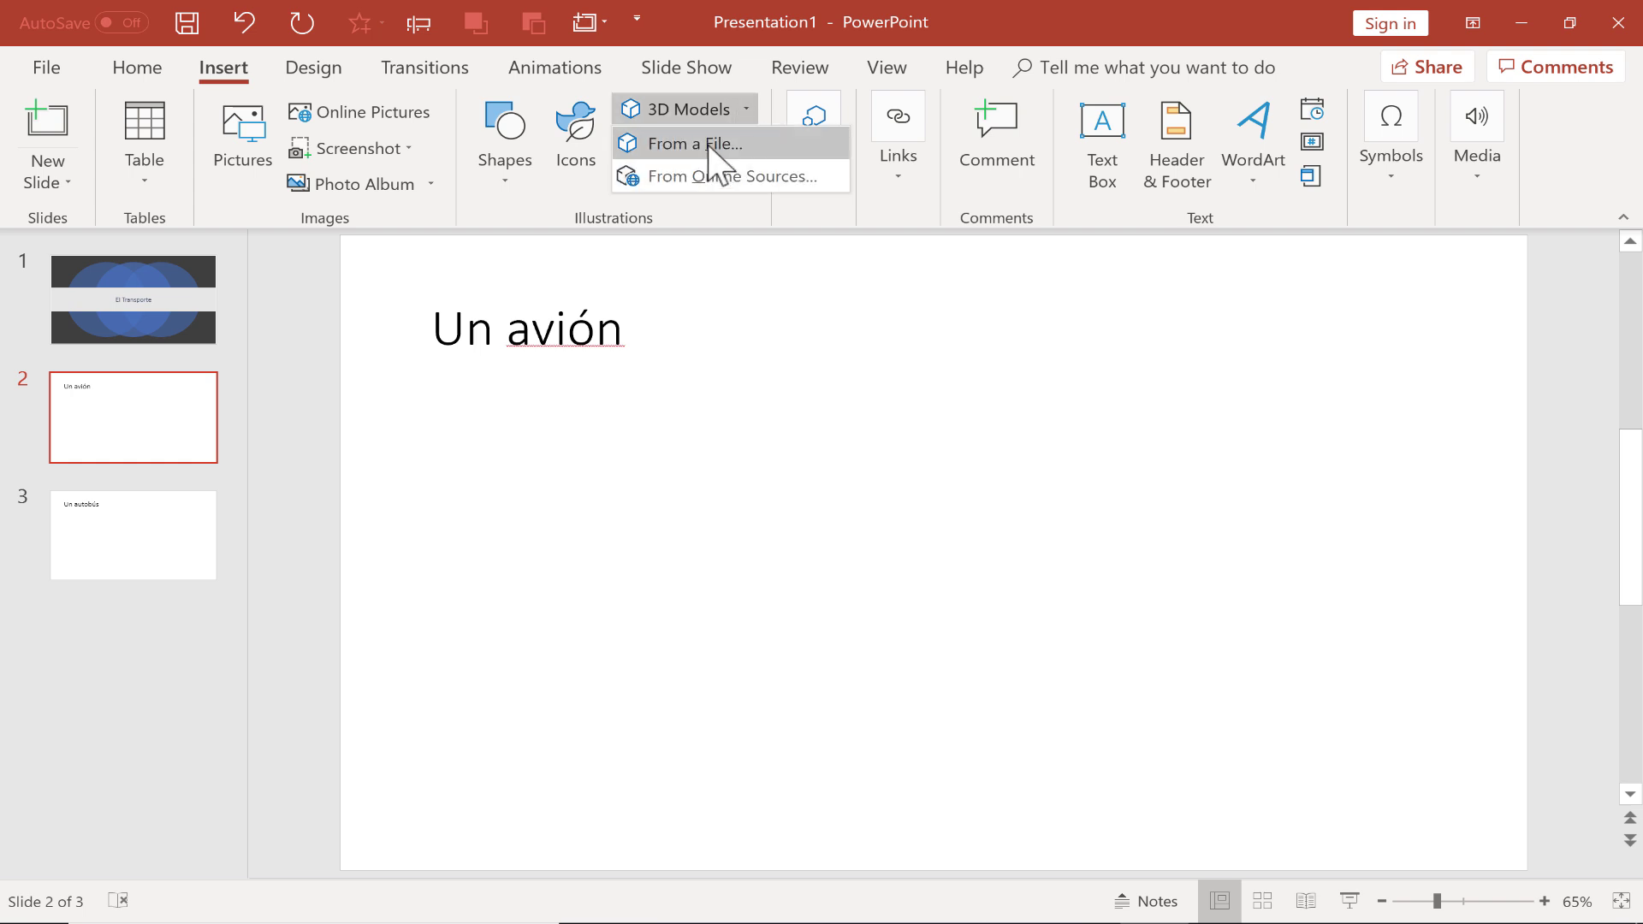
Step: Search online 3D models for 'airplane' and insert the red biplane onto the slide
click(706, 191)
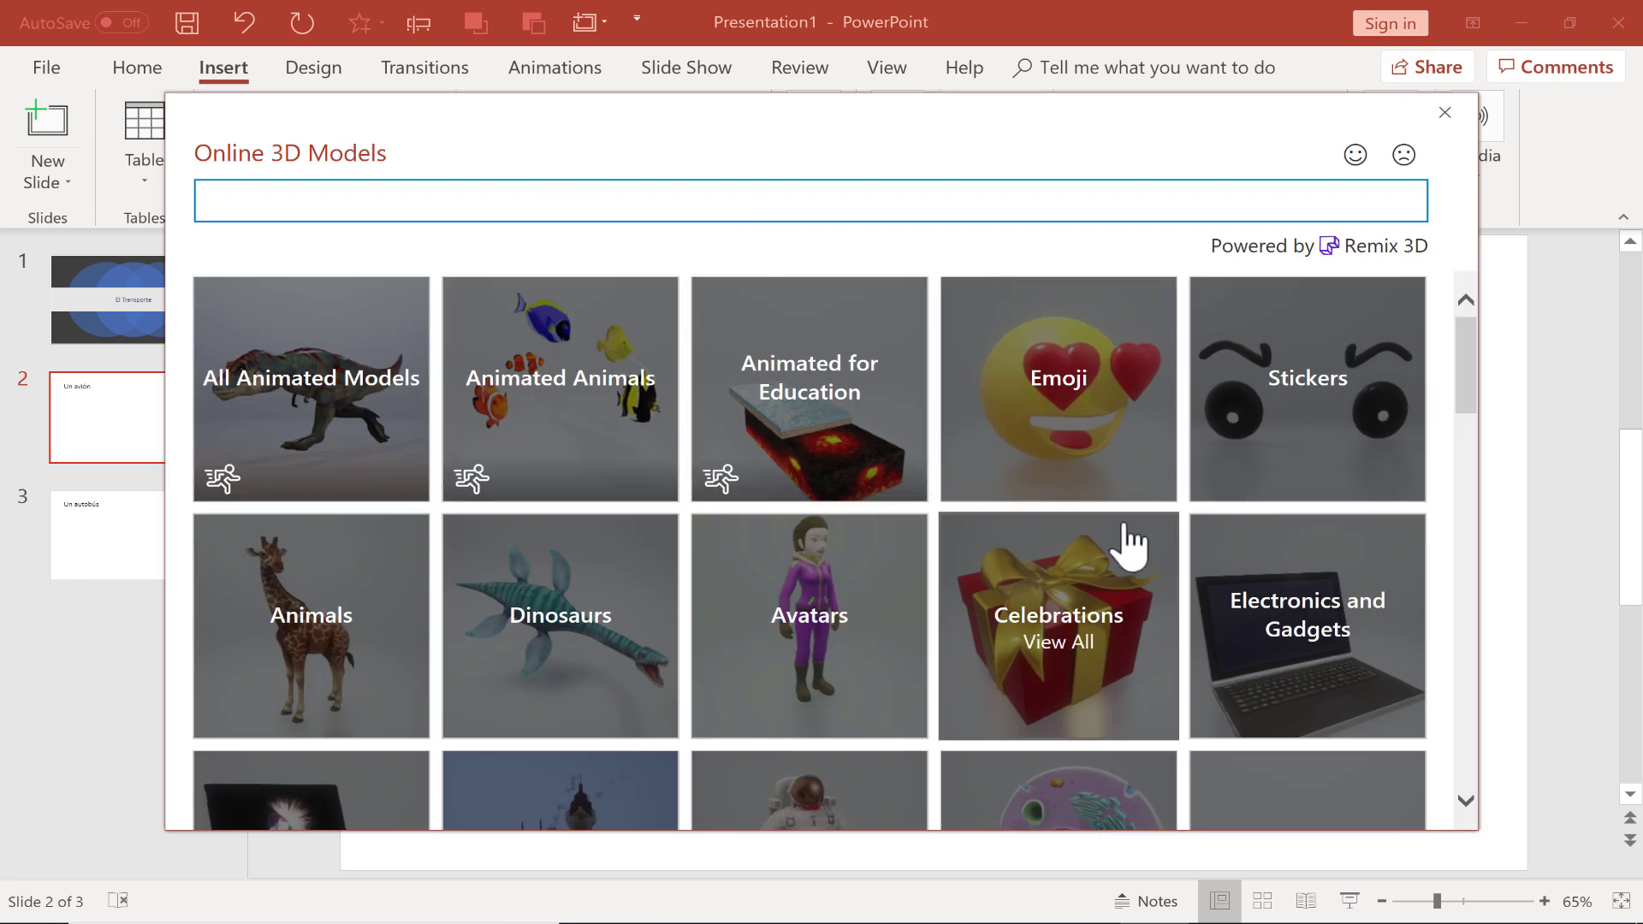
scroll(1121, 514, down, 15)
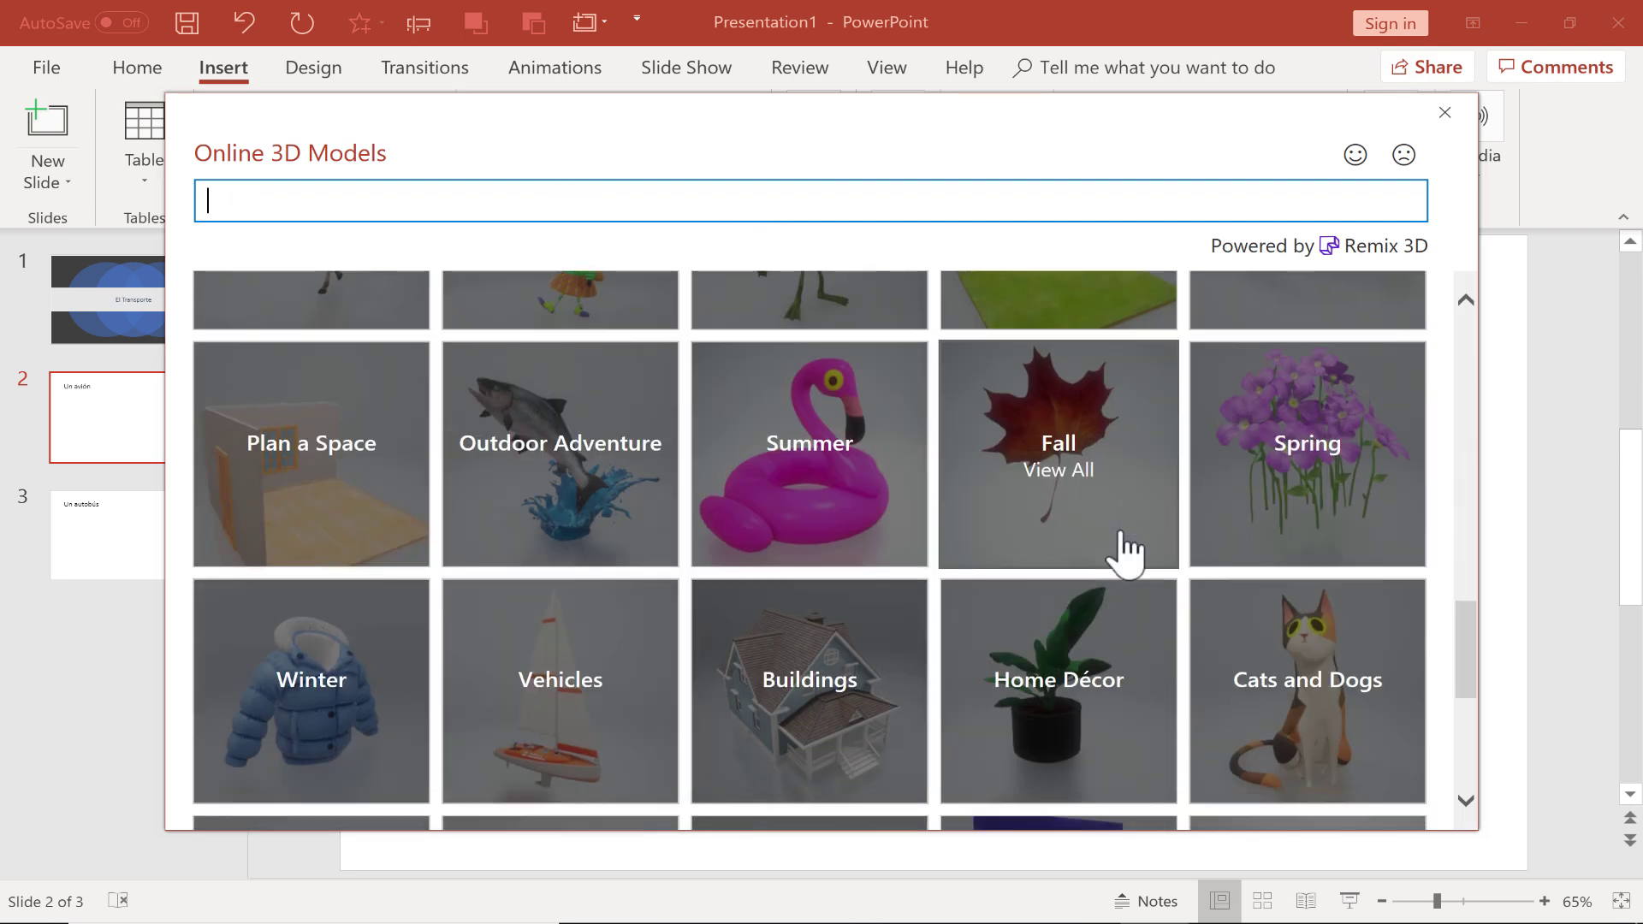
scroll(1104, 539, up, 15)
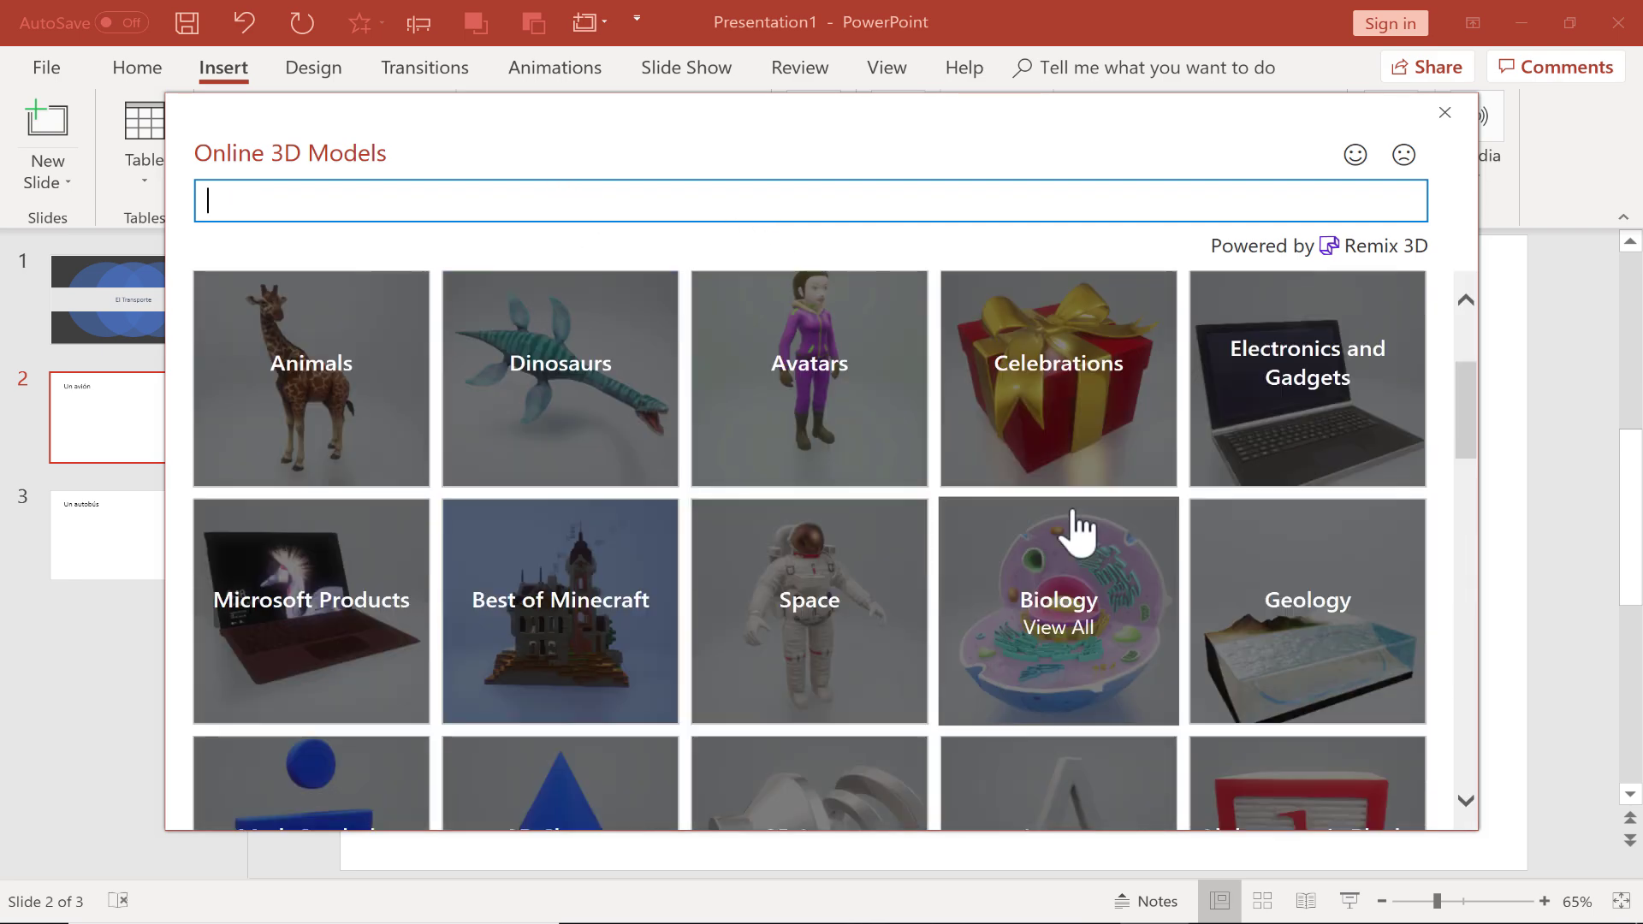
click(384, 202)
text(airplane)
key(Return)
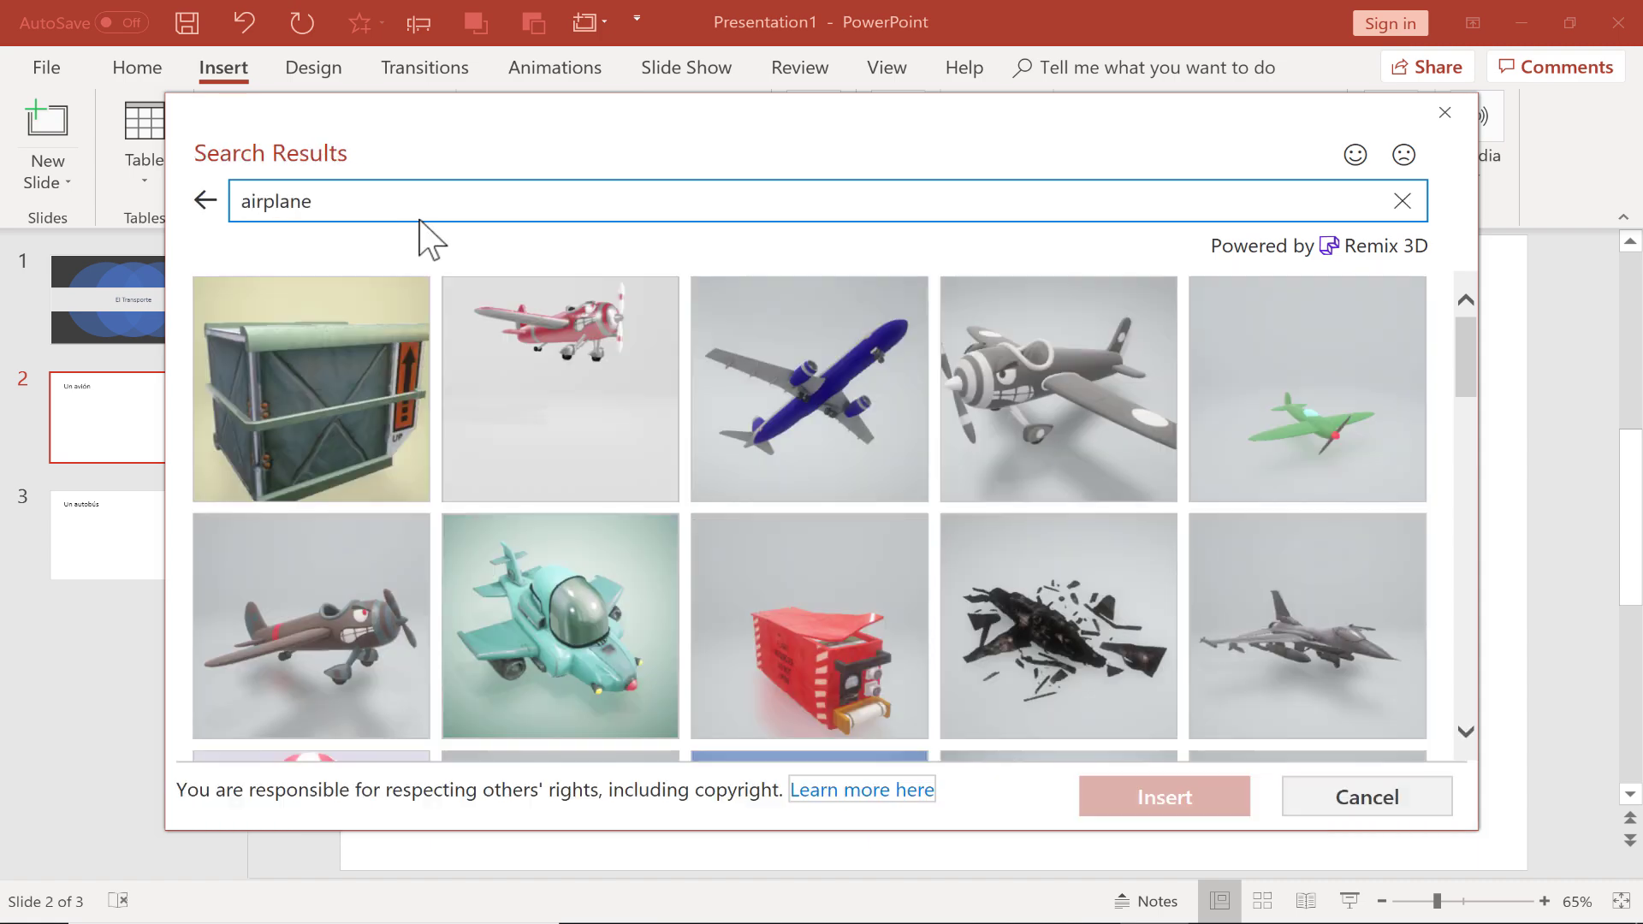
scroll(685, 308, down, 3)
scroll(685, 301, down, 15)
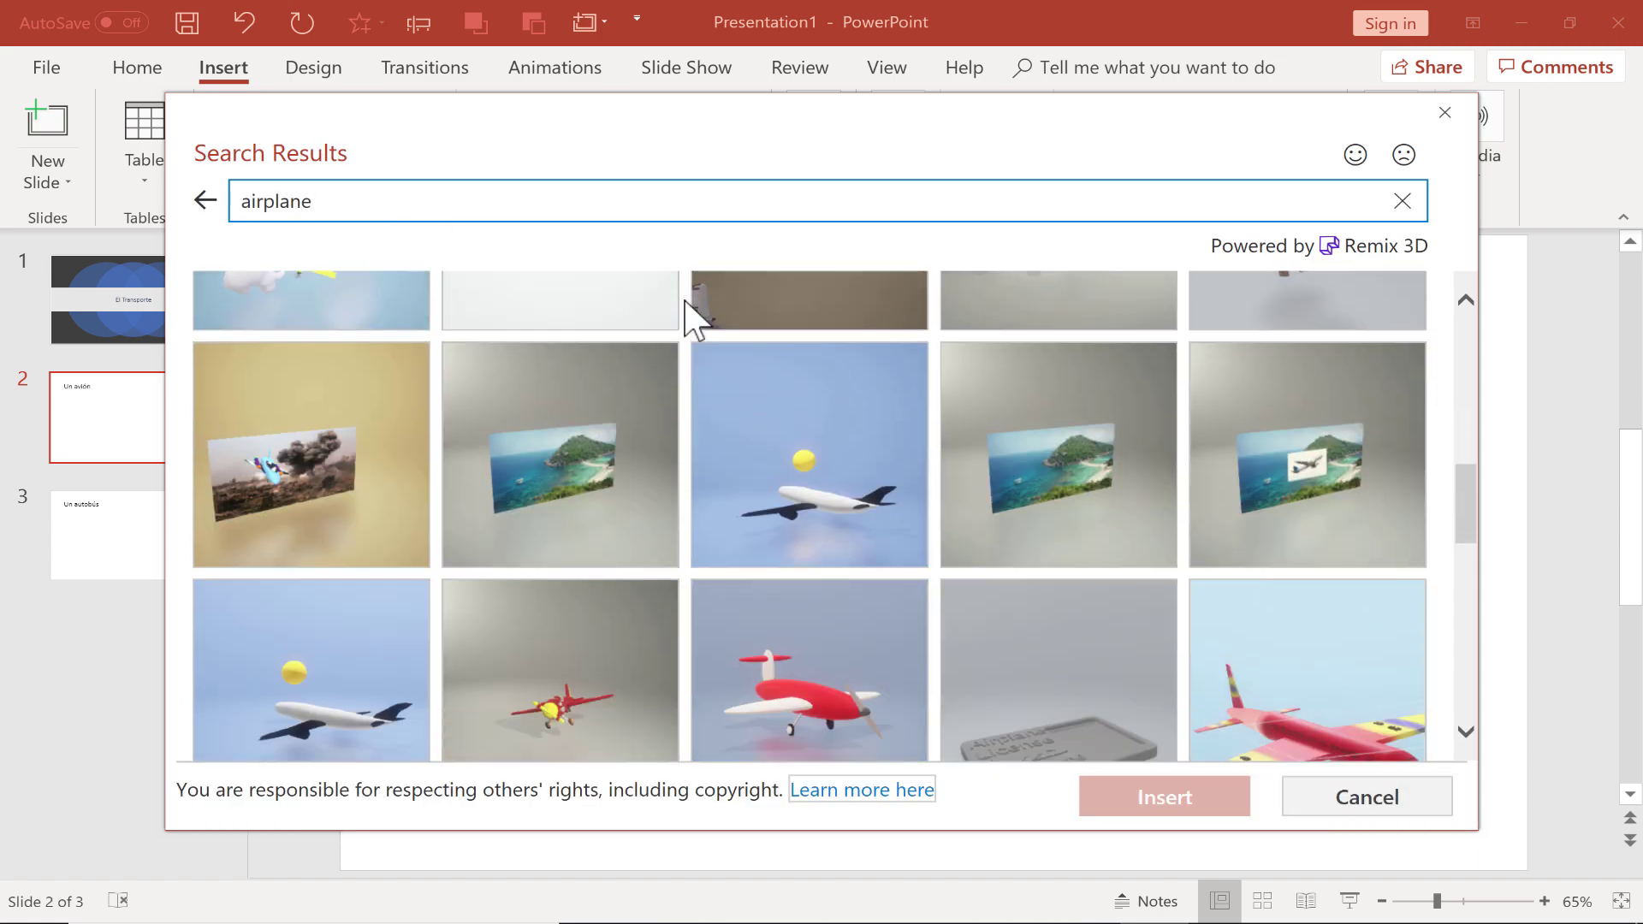
scroll(689, 322, up, 15)
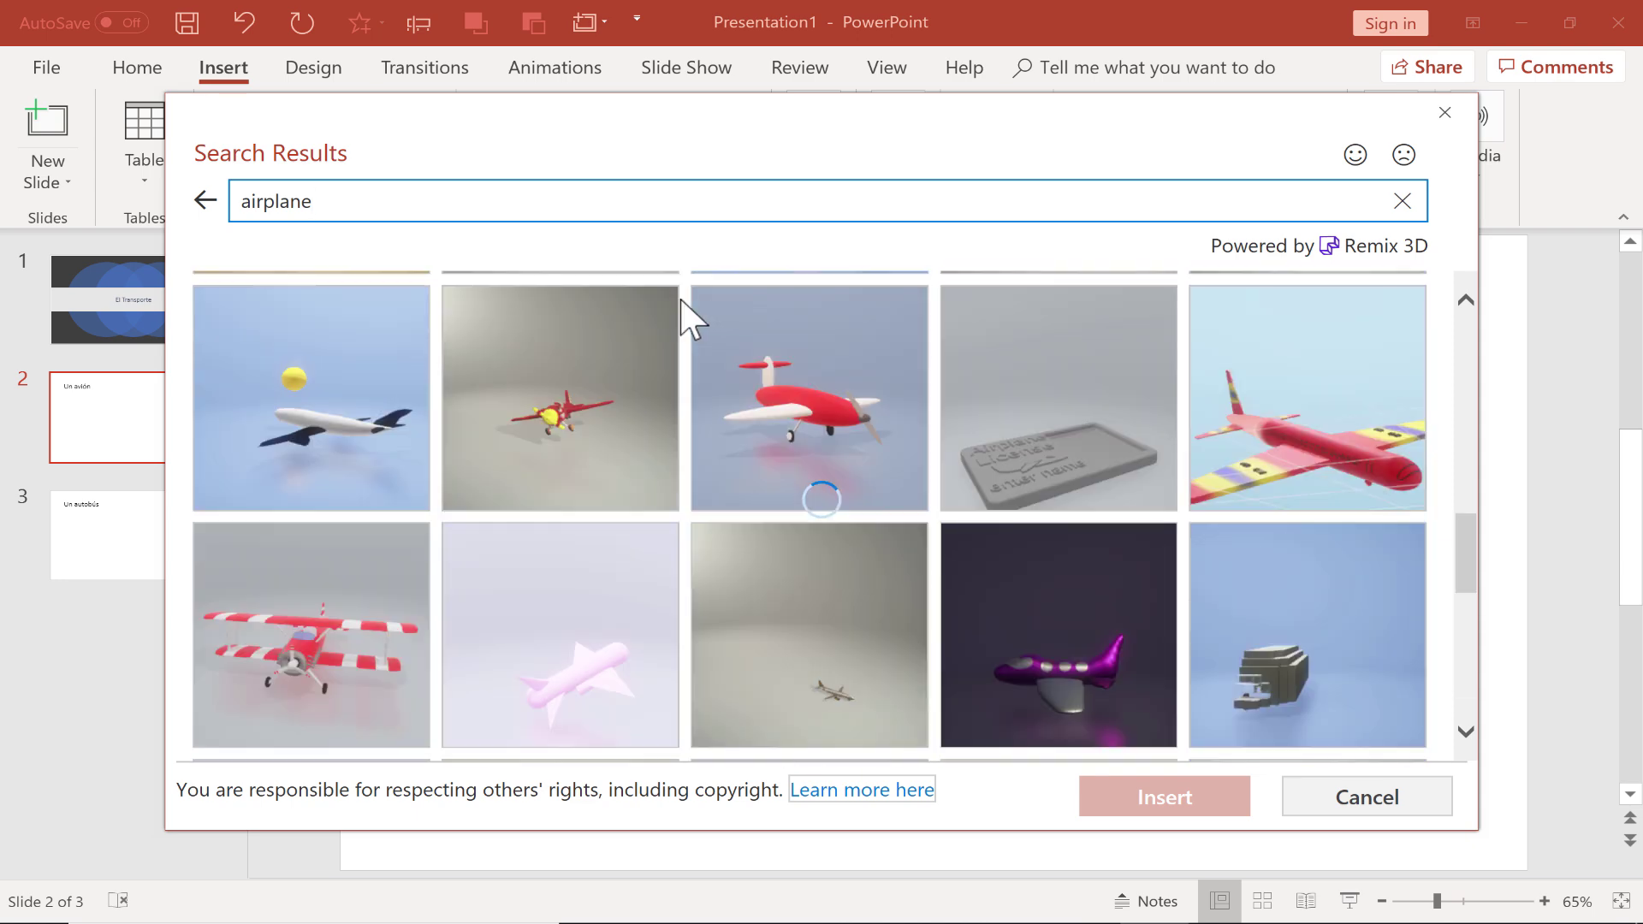
click(582, 358)
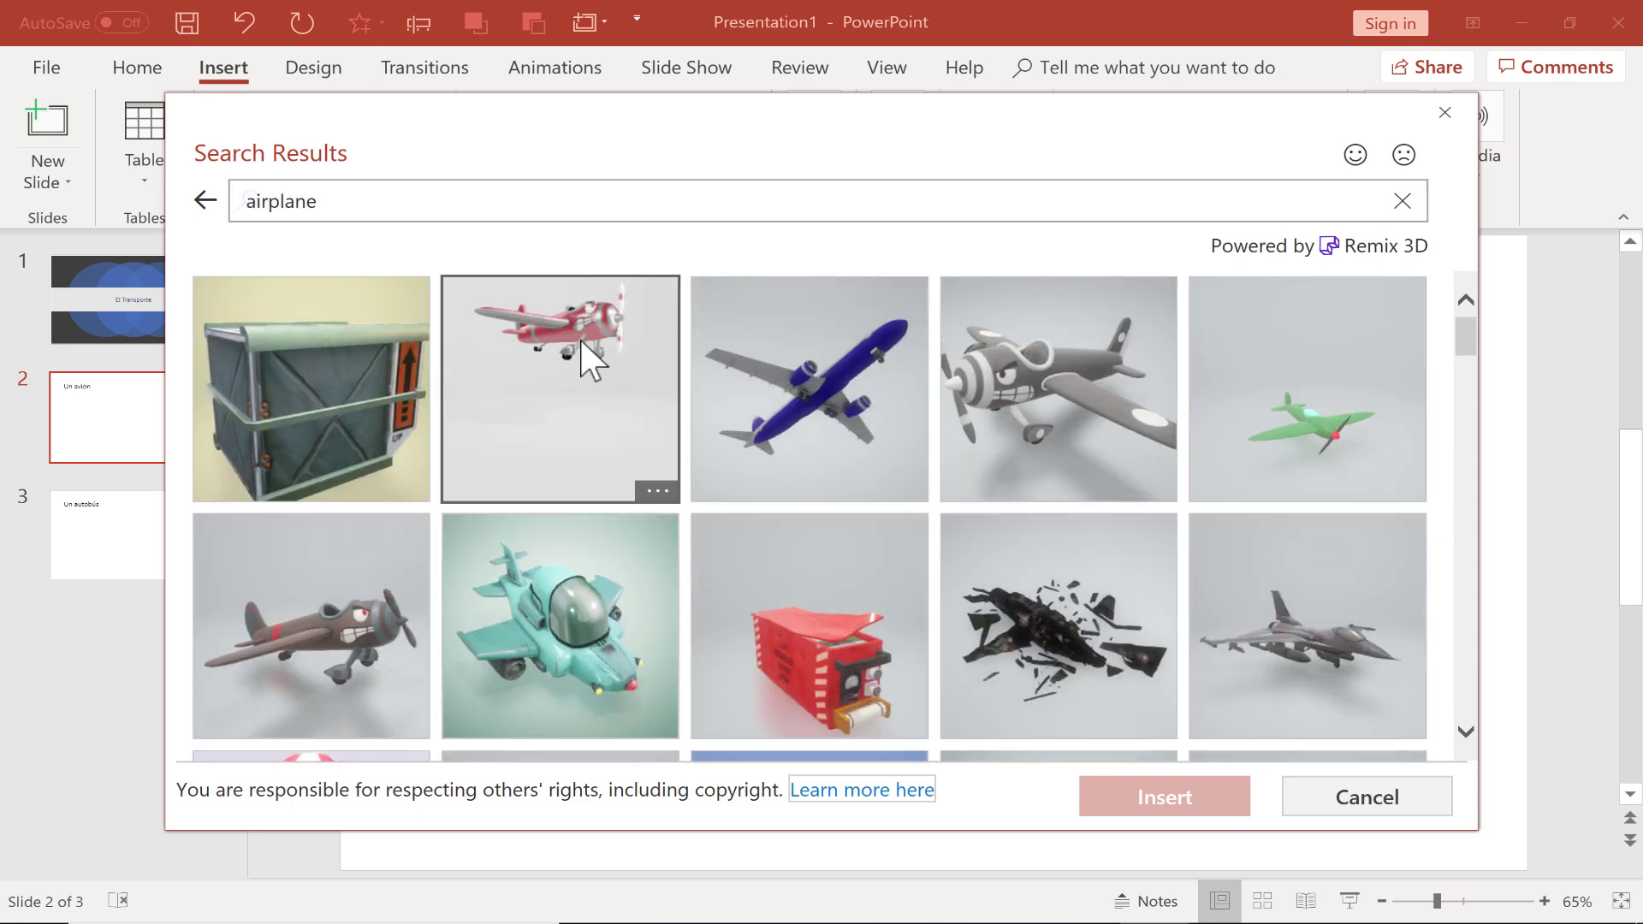
click(1164, 799)
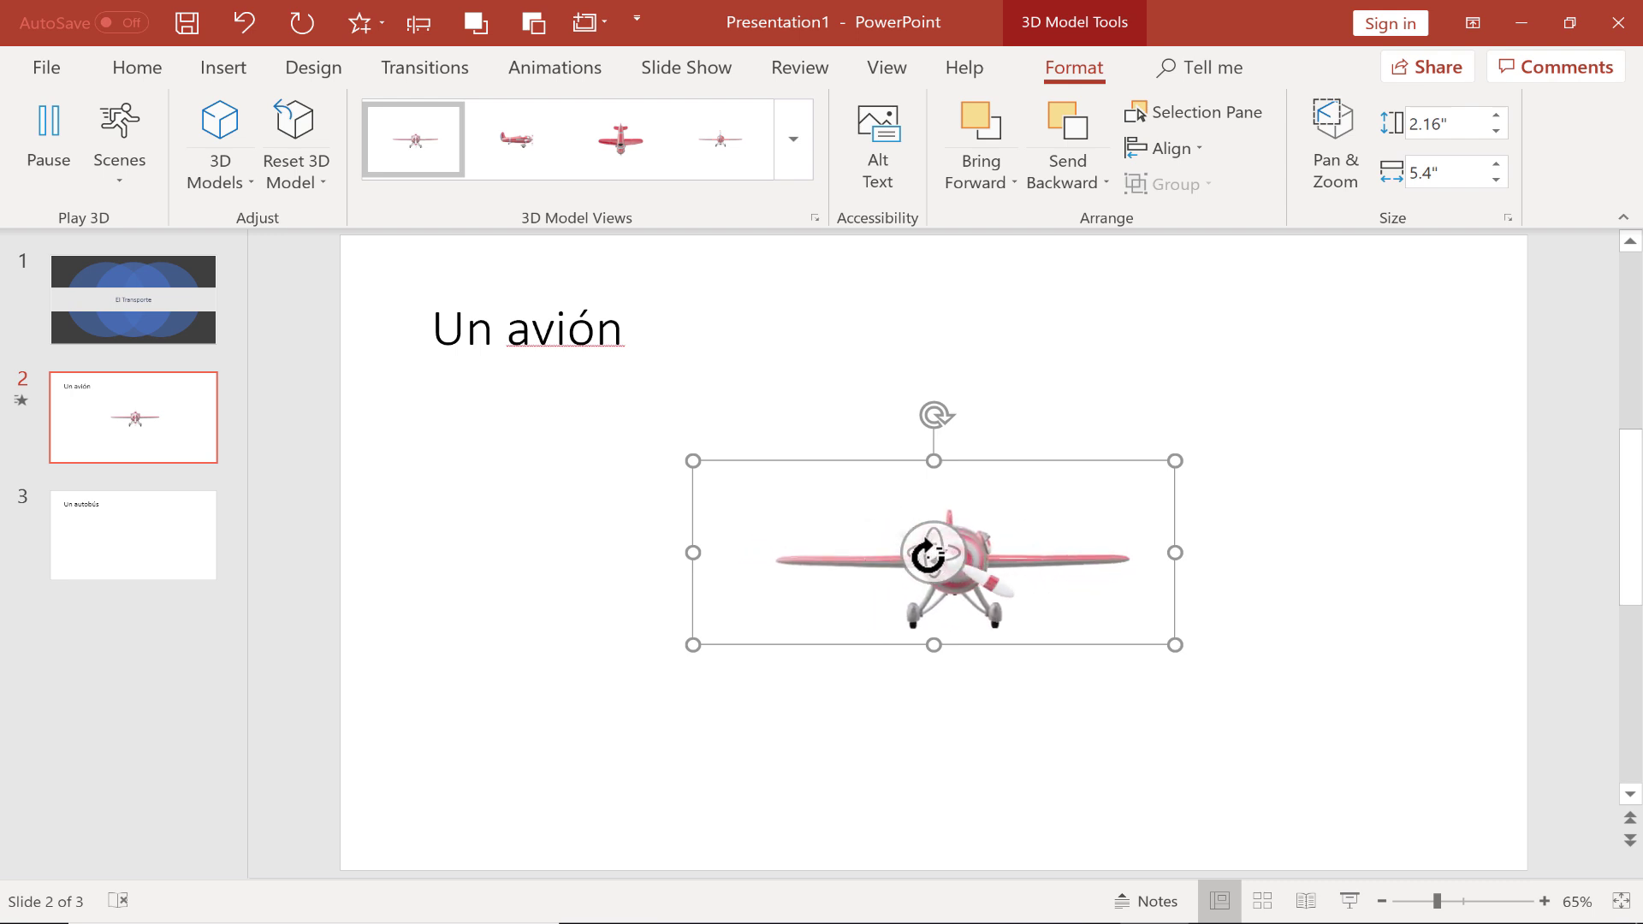
Step: Rotate the biplane in 3D to face forward and tilt it clockwise
drag(933, 555, 931, 557)
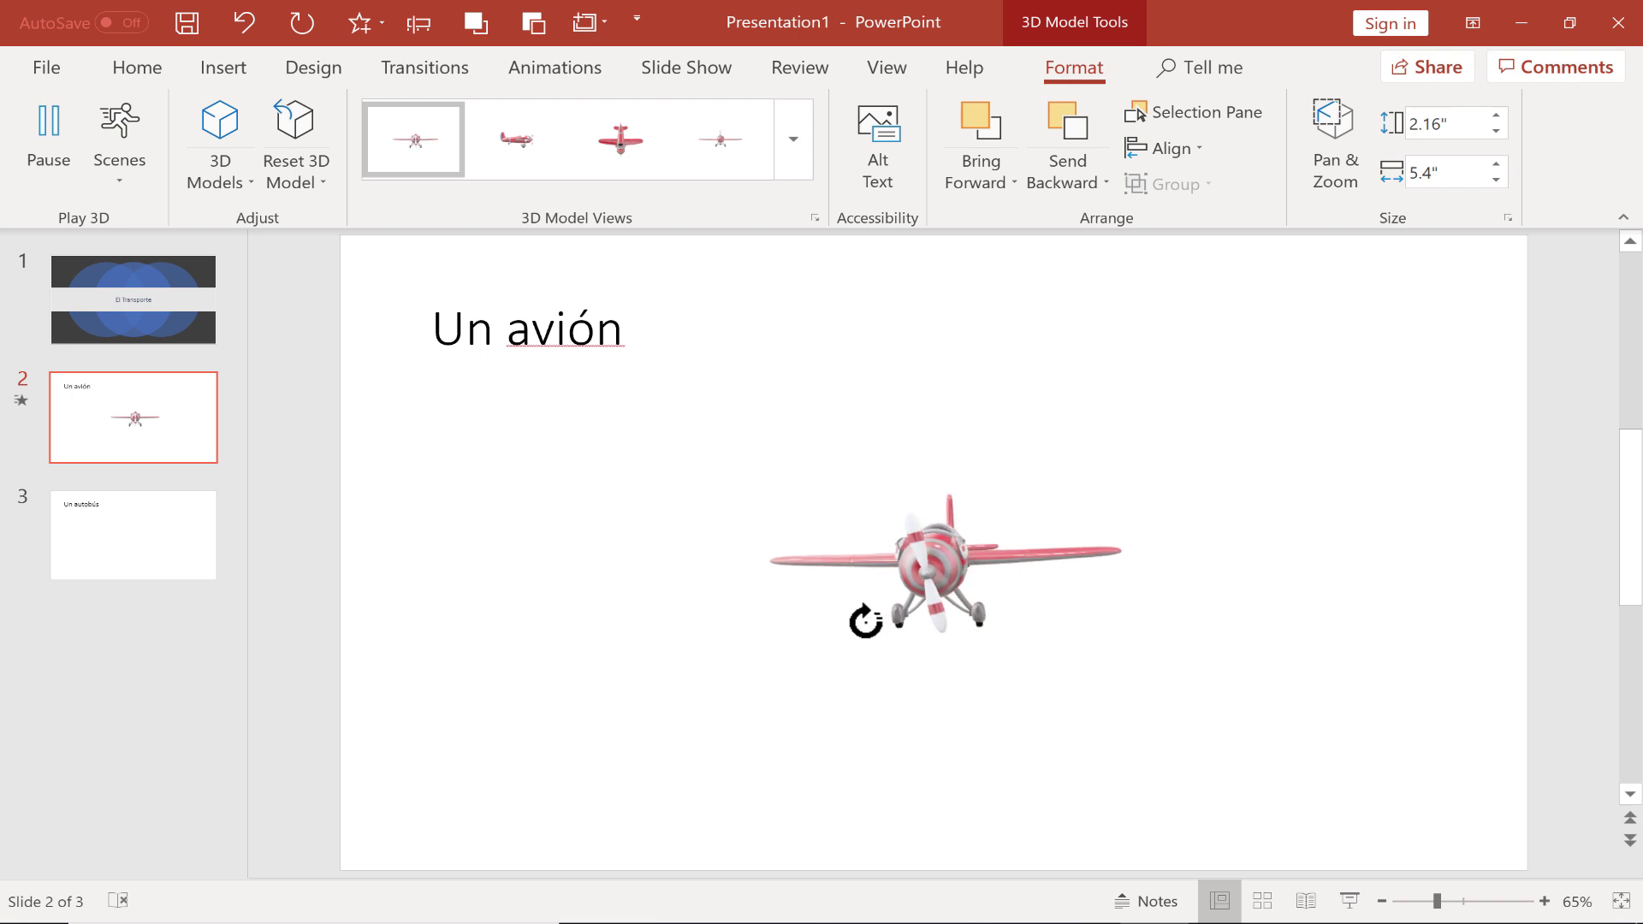
drag(808, 692, 996, 691)
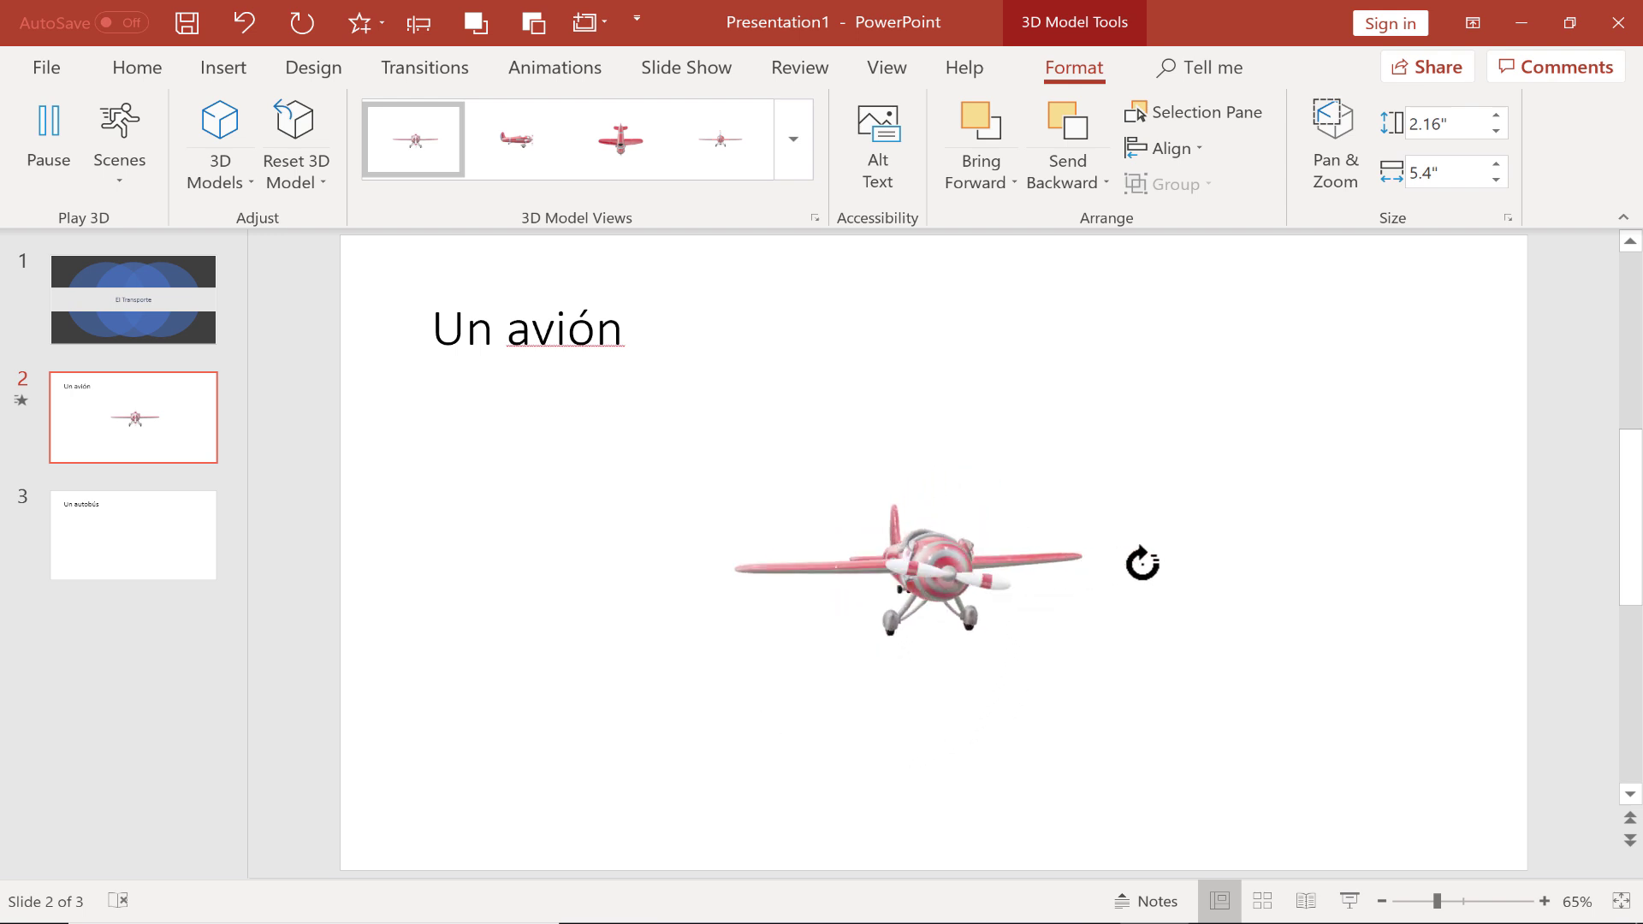
drag(1135, 503, 923, 734)
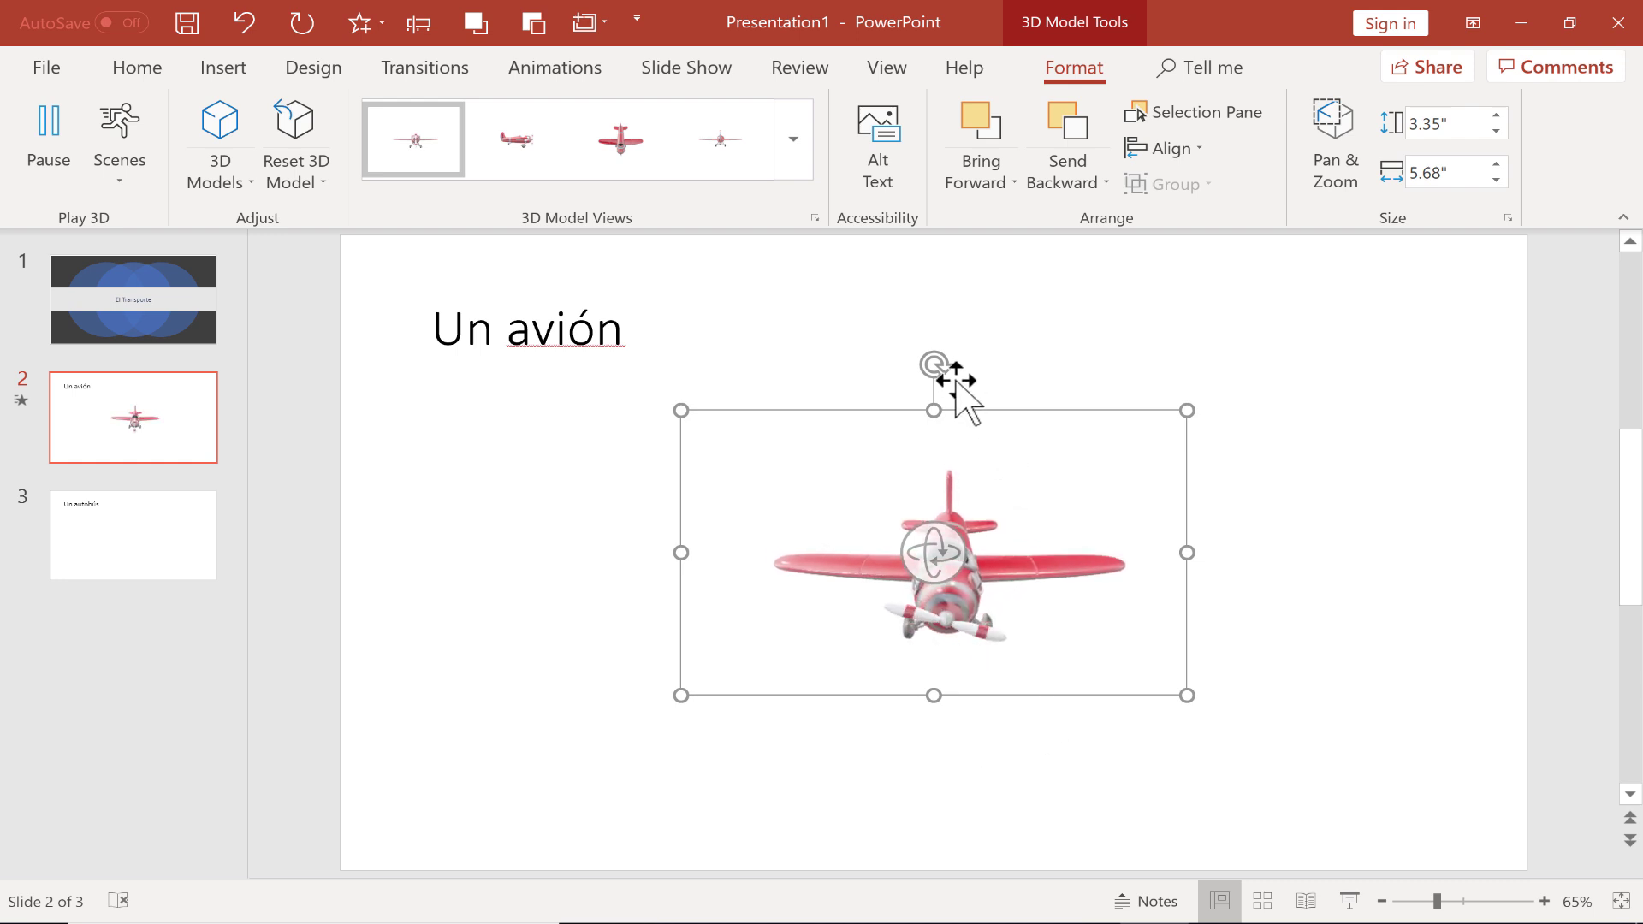
mouse_move(930, 358)
mouse_down()
mouse_move(983, 359)
mouse_move(1059, 423)
mouse_move(924, 388)
mouse_move(958, 389)
mouse_move(937, 377)
mouse_up()
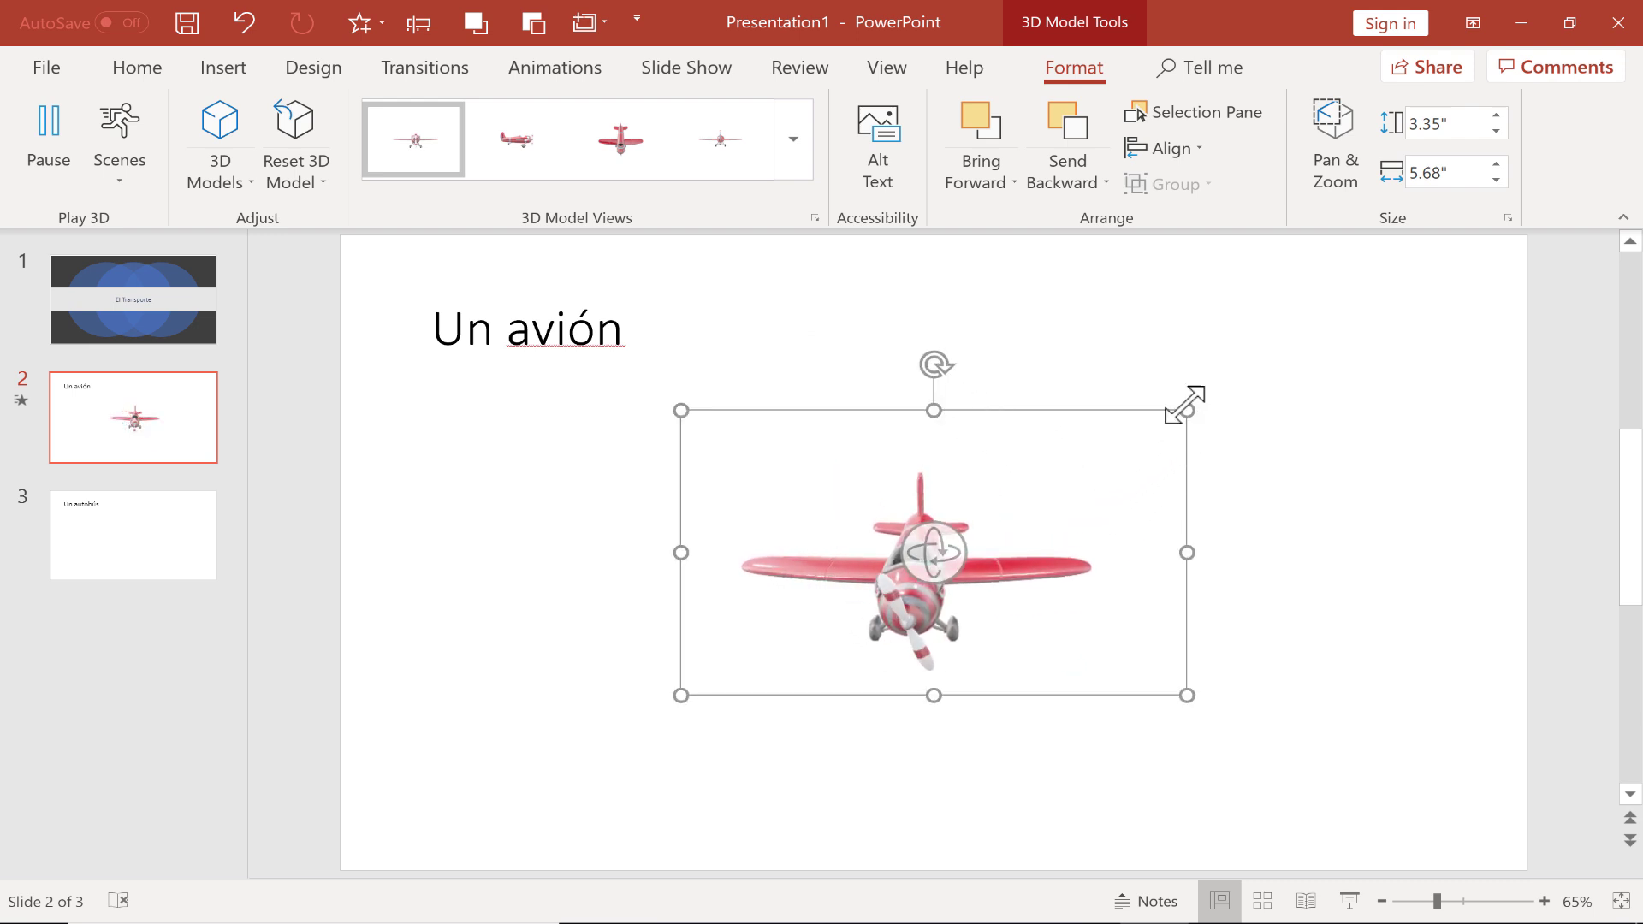
Step: Resize the biplane to 4.03 by 6.83 inches and centre it horizontally
drag(1185, 408, 1368, 315)
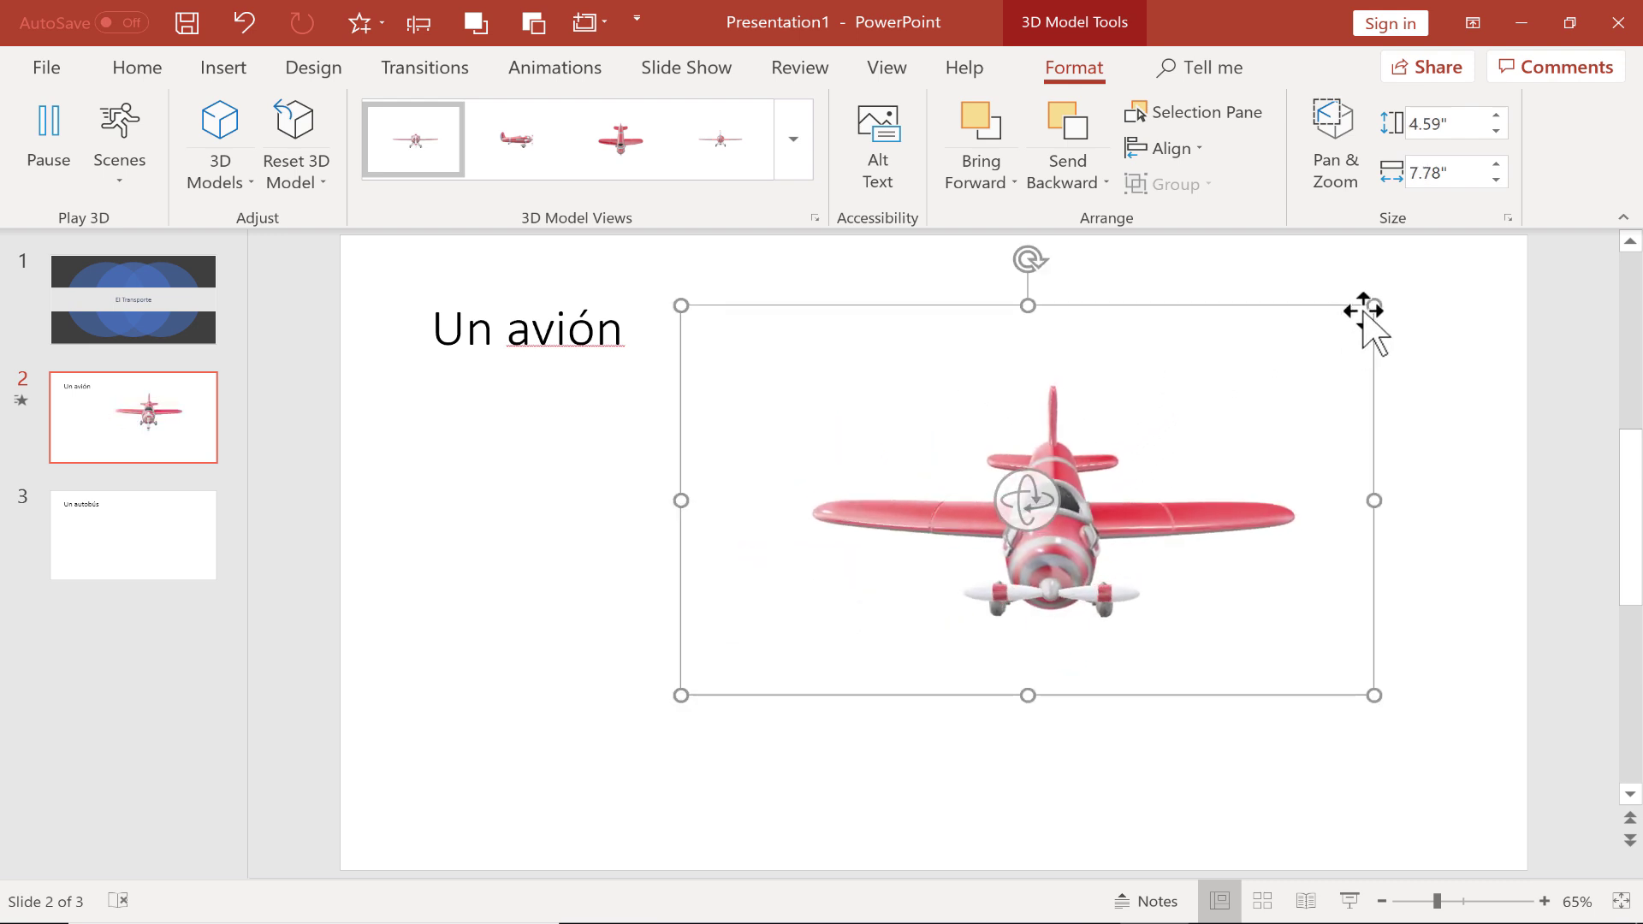
key(ctrl+z)
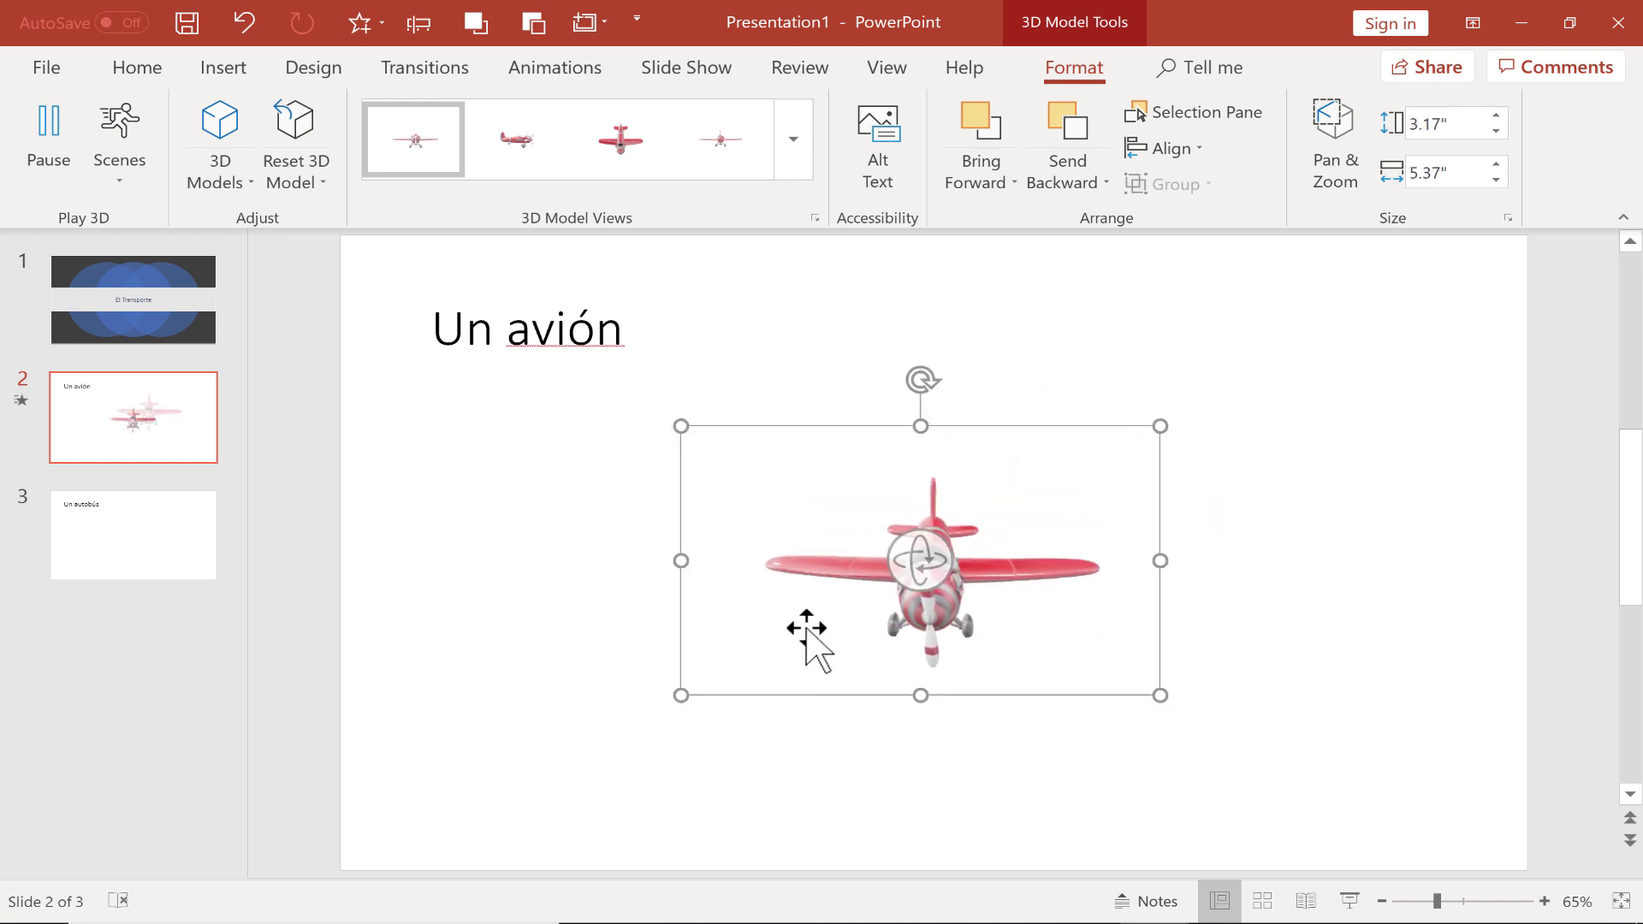
drag(1162, 425, 1290, 352)
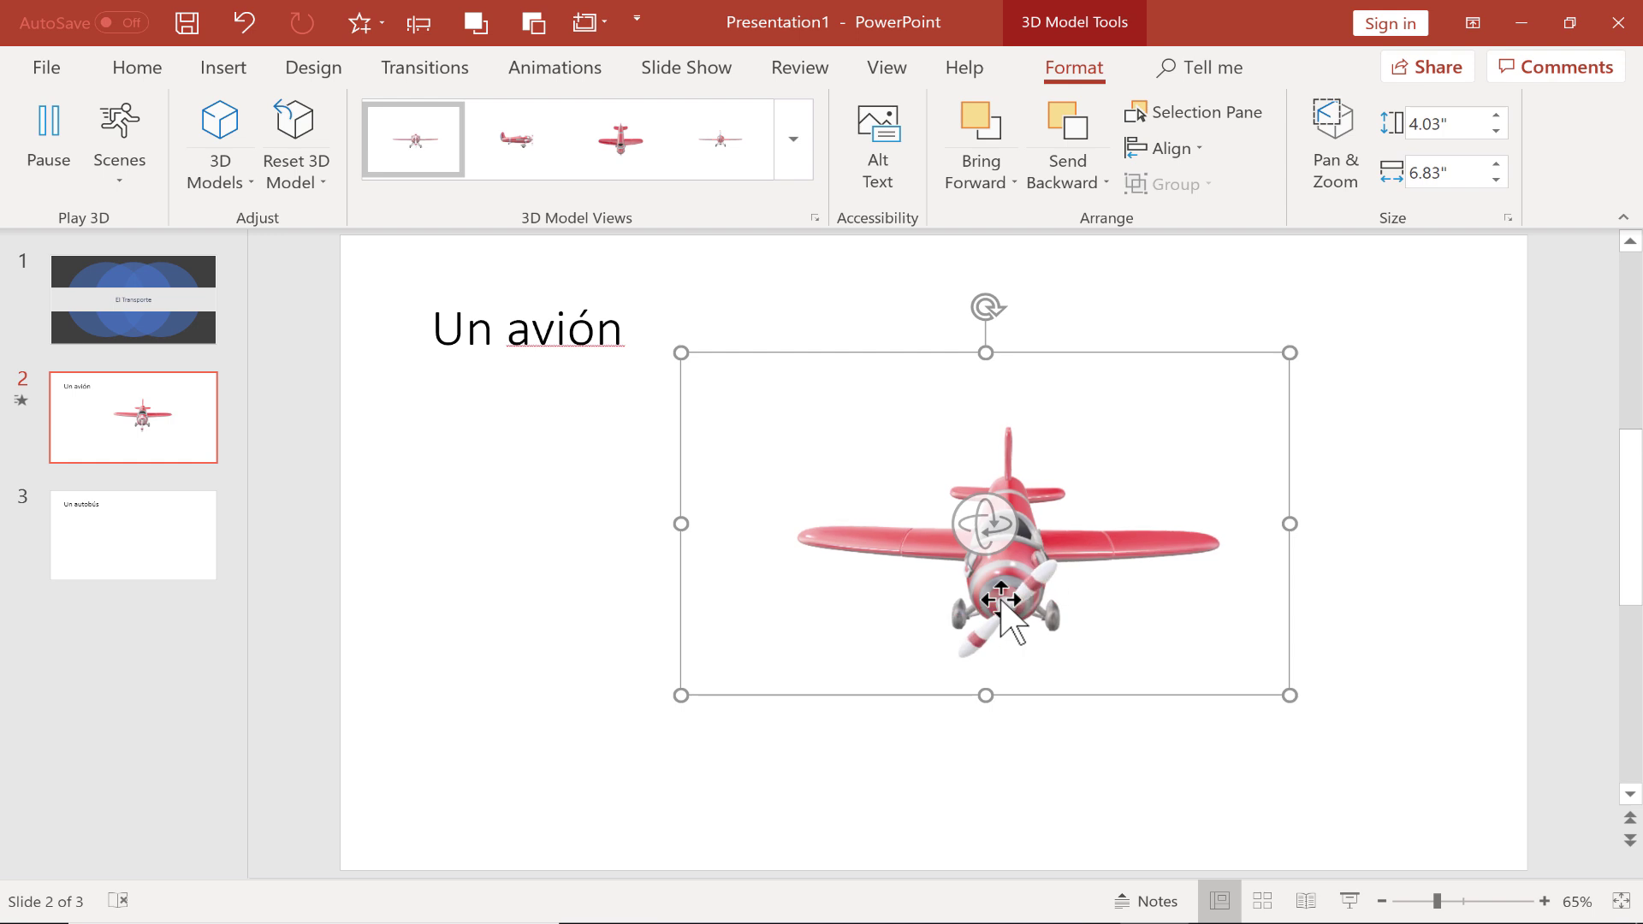
drag(1002, 599, 916, 531)
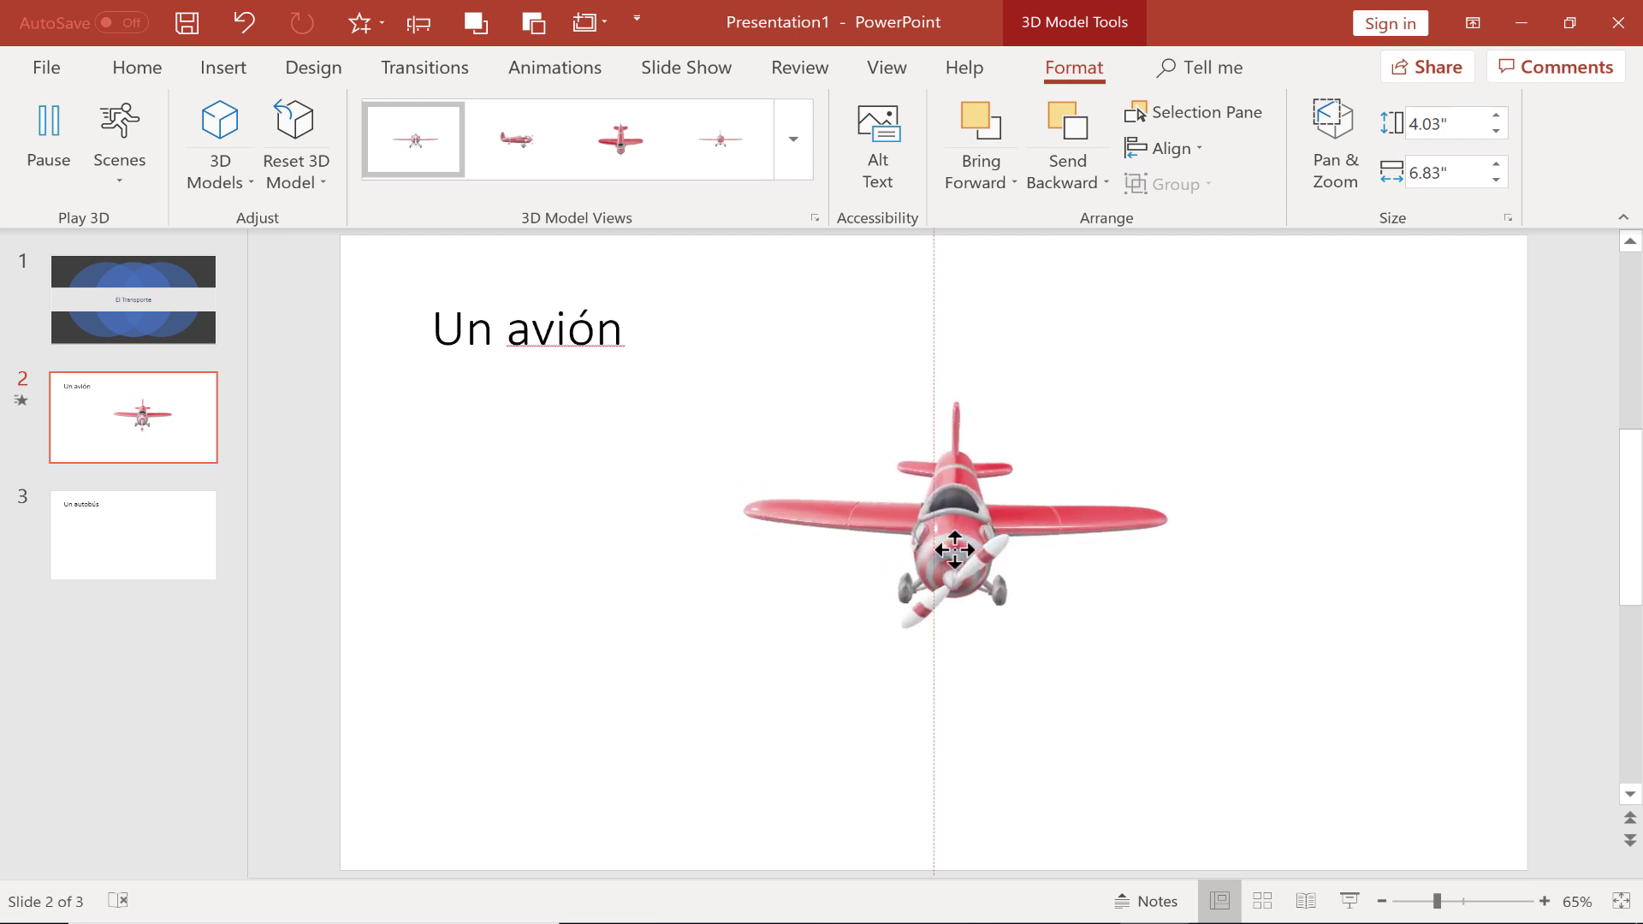
drag(955, 549, 955, 550)
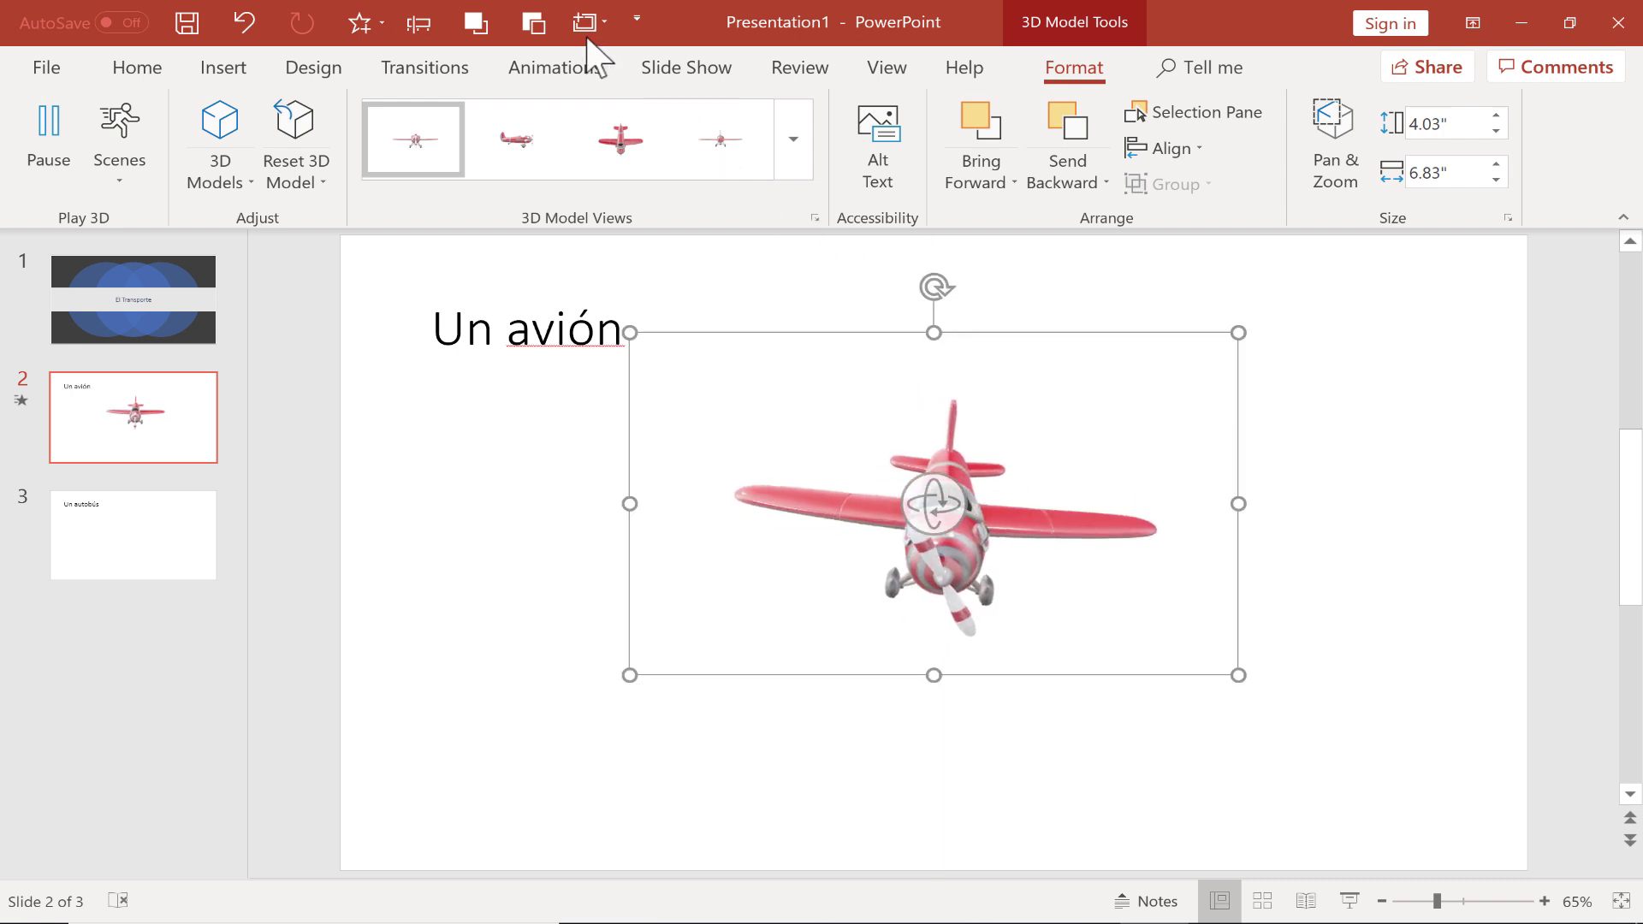
Step: Show the Animation Pane and select the biplane to reveal its Scene 1 animation
click(532, 64)
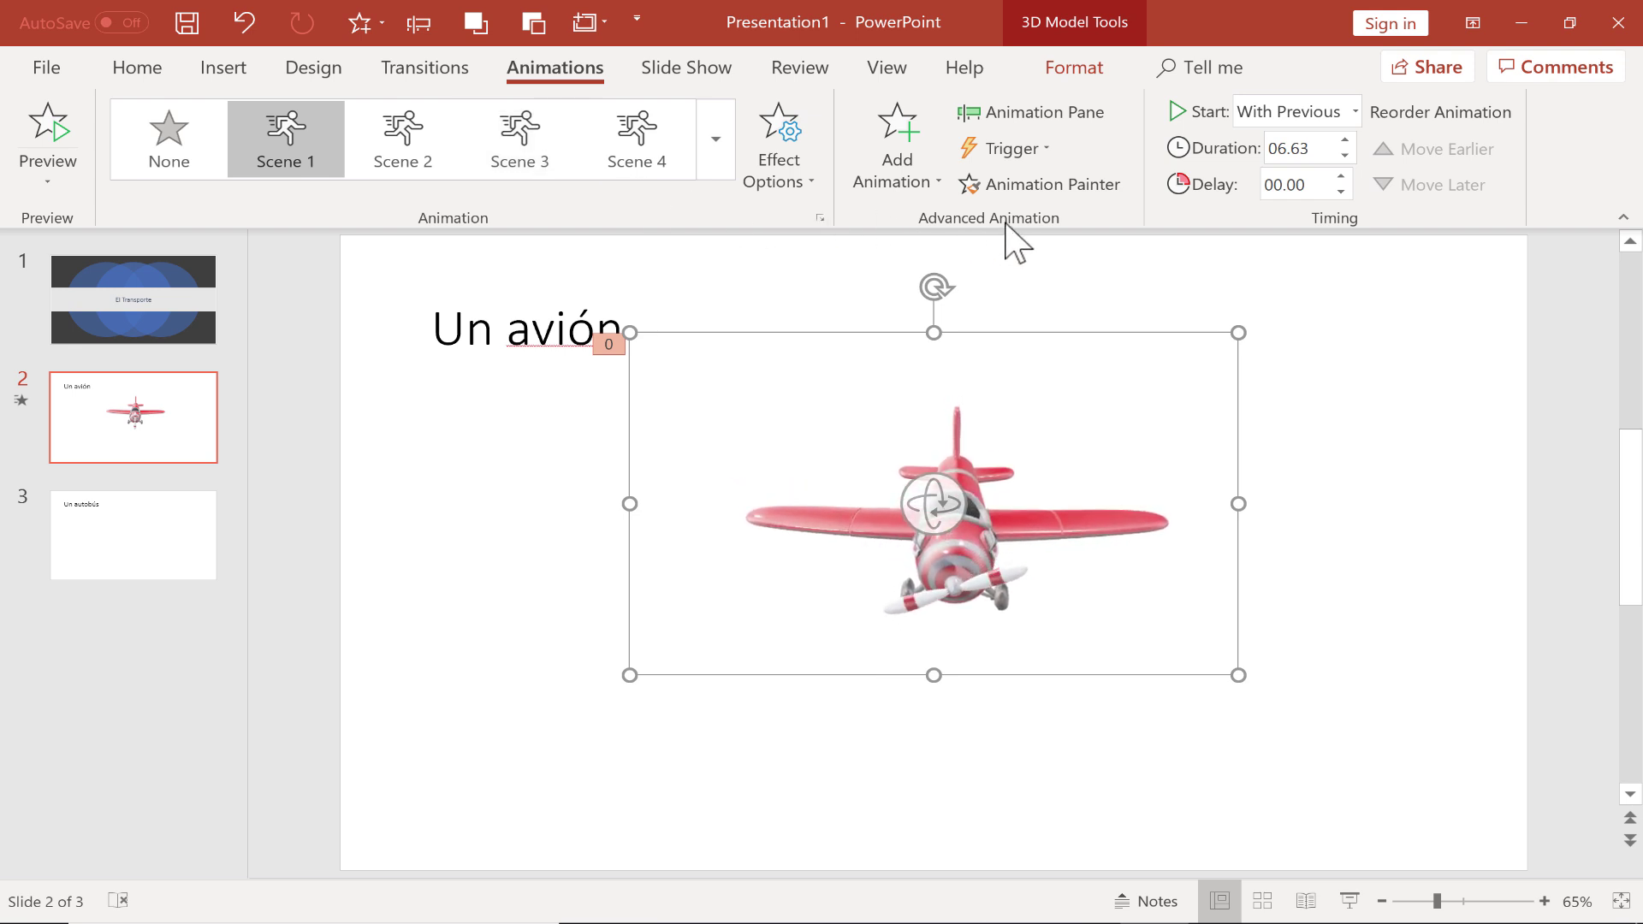
click(902, 142)
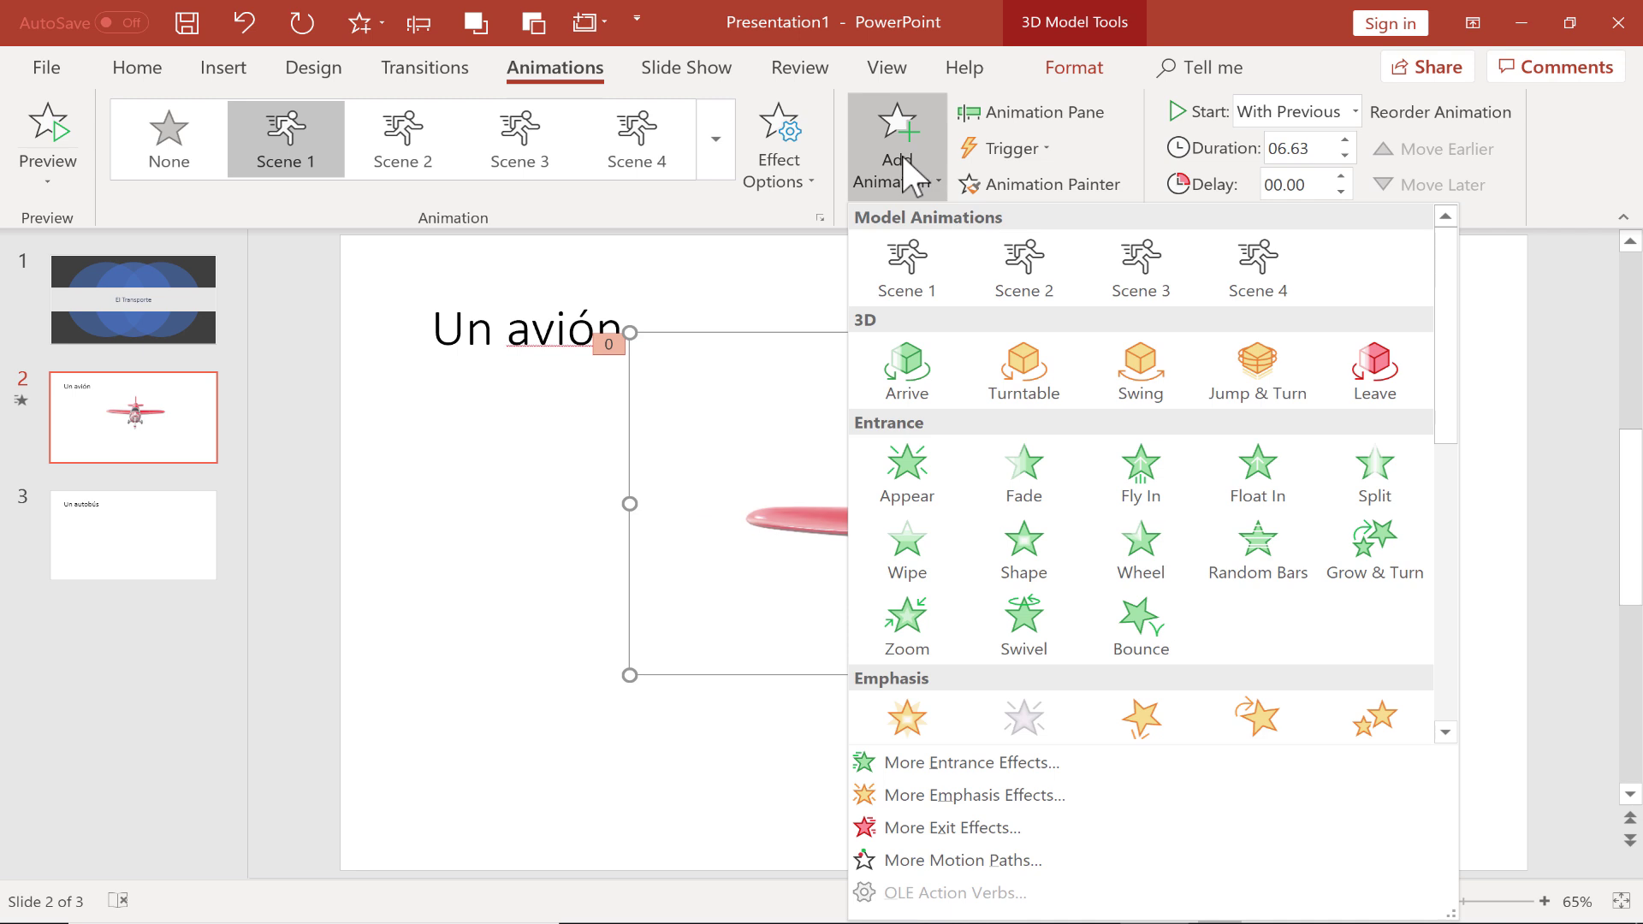
click(1046, 120)
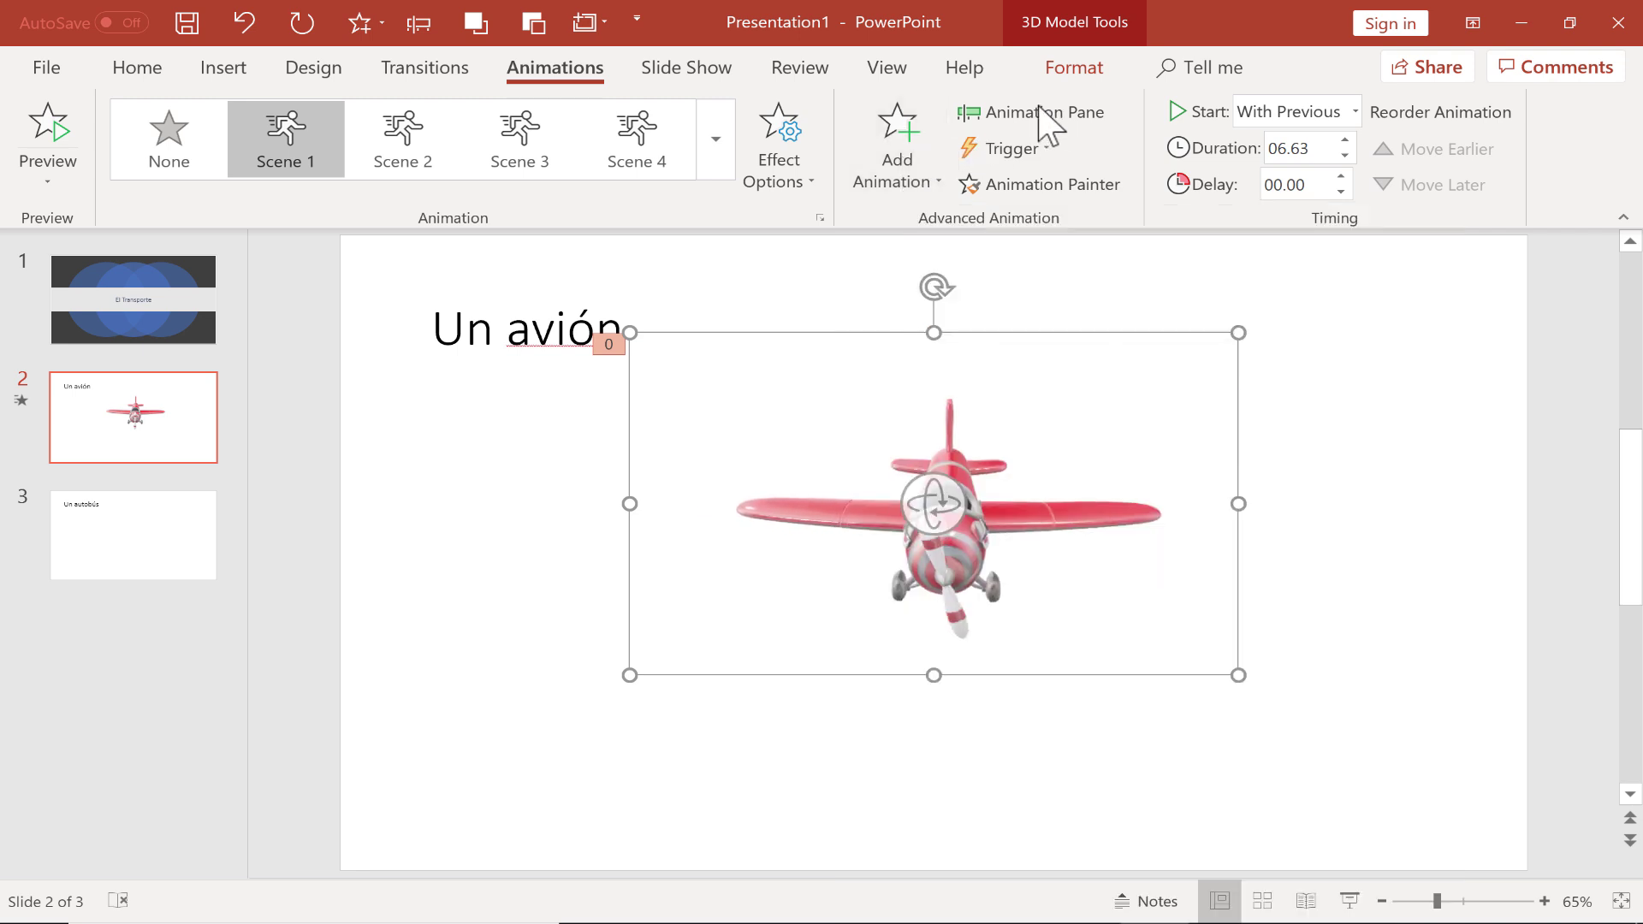
click(1046, 120)
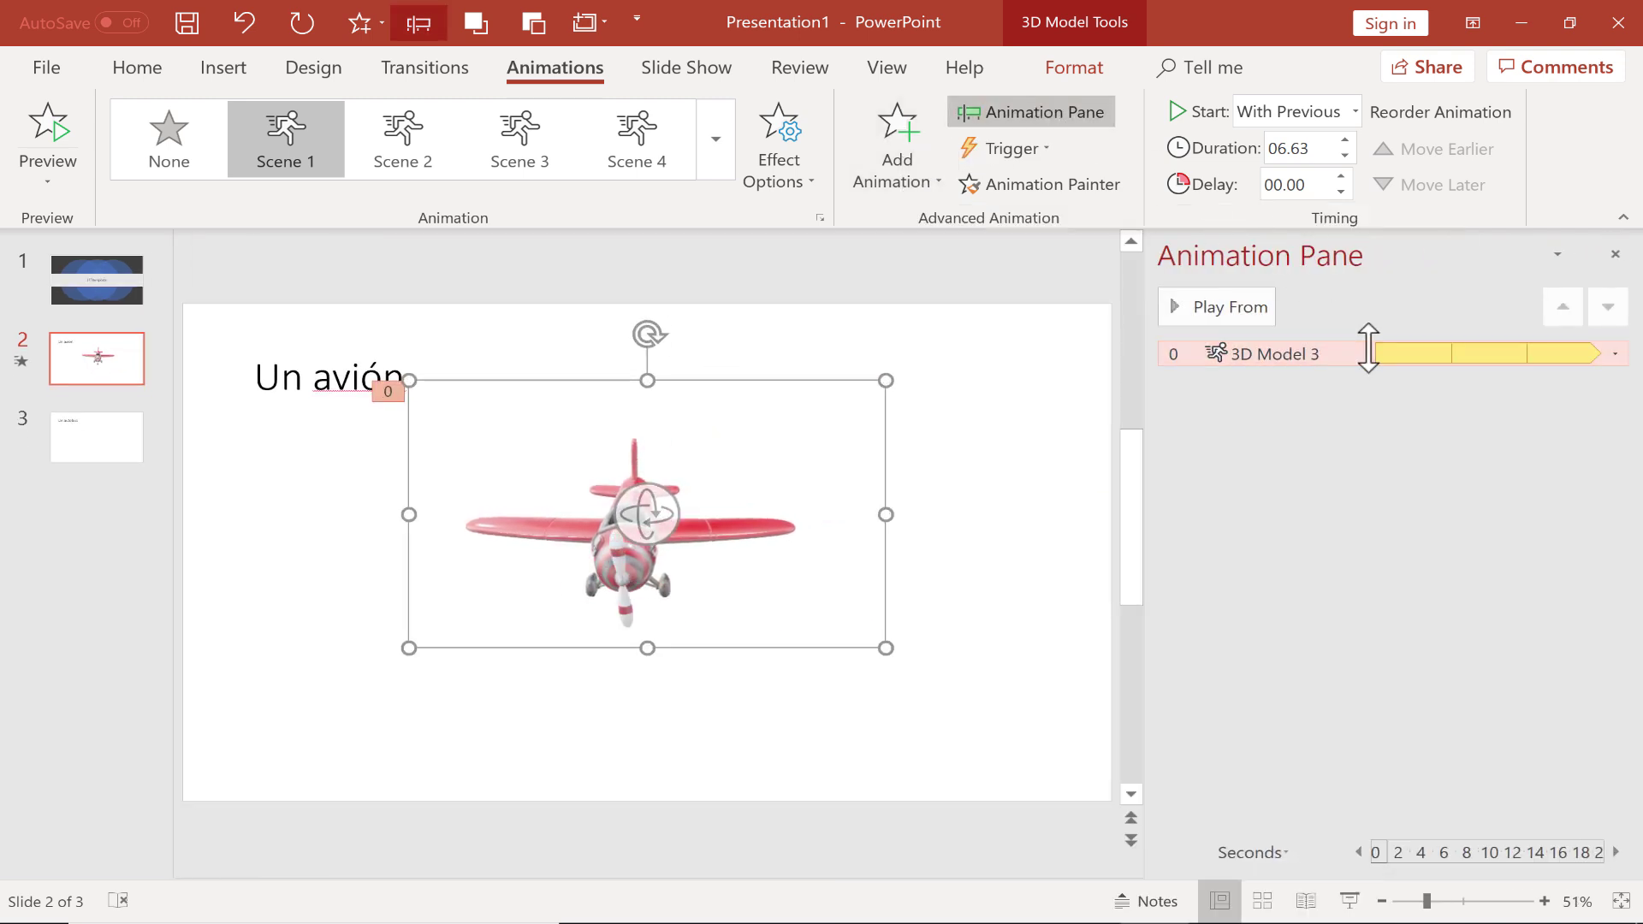
scroll(306, 380, down, 1)
scroll(307, 379, up, 1)
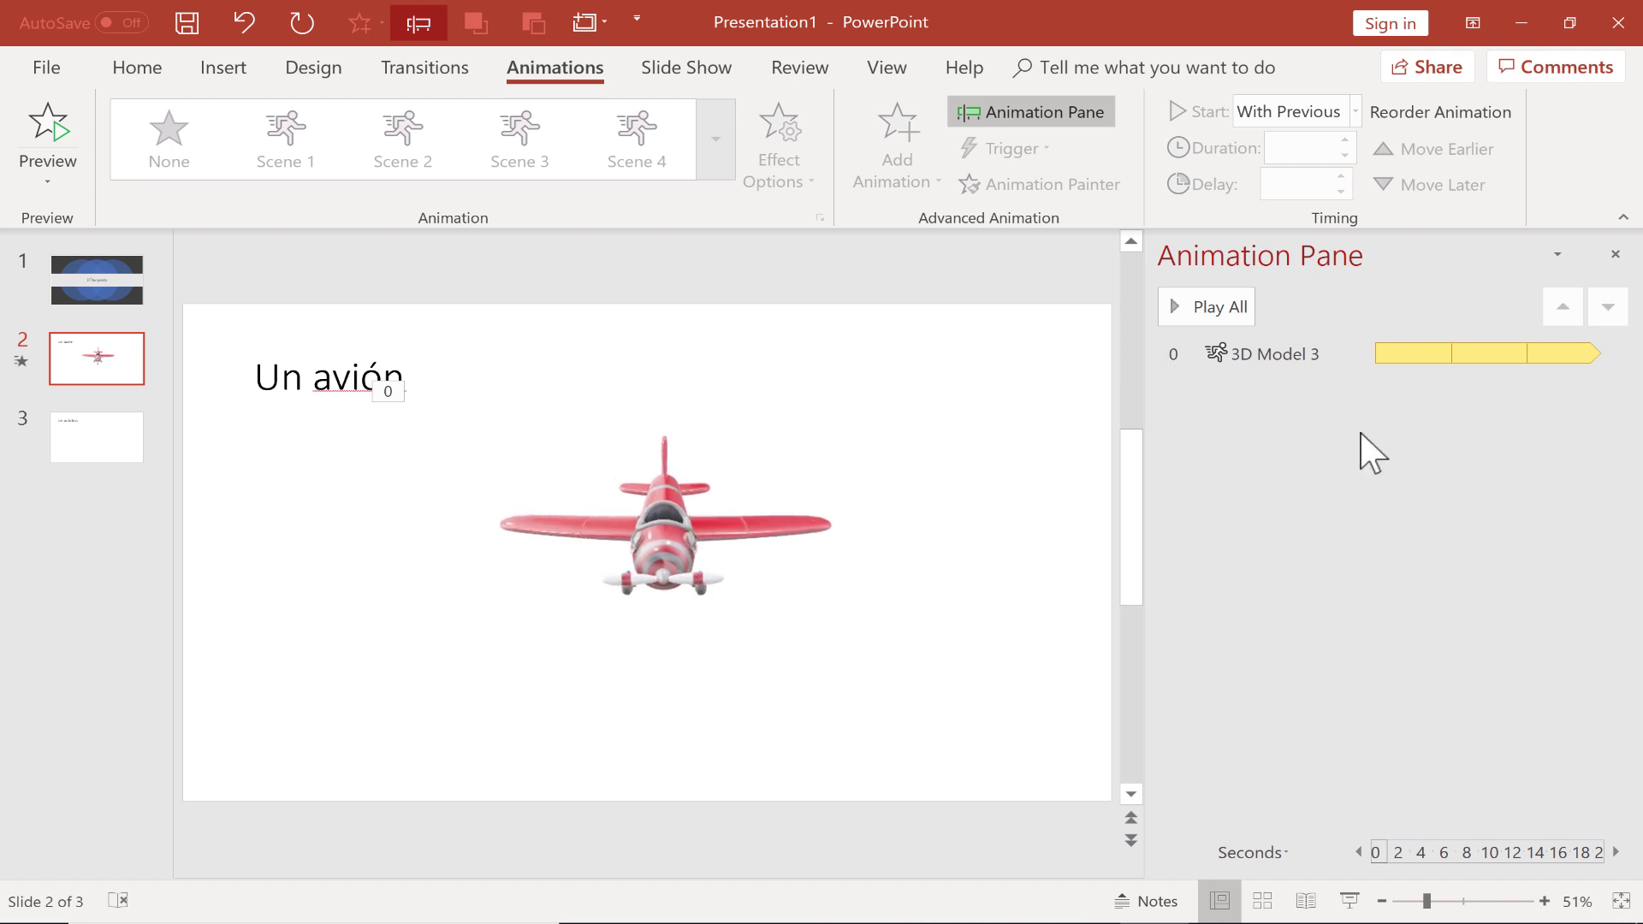
click(590, 541)
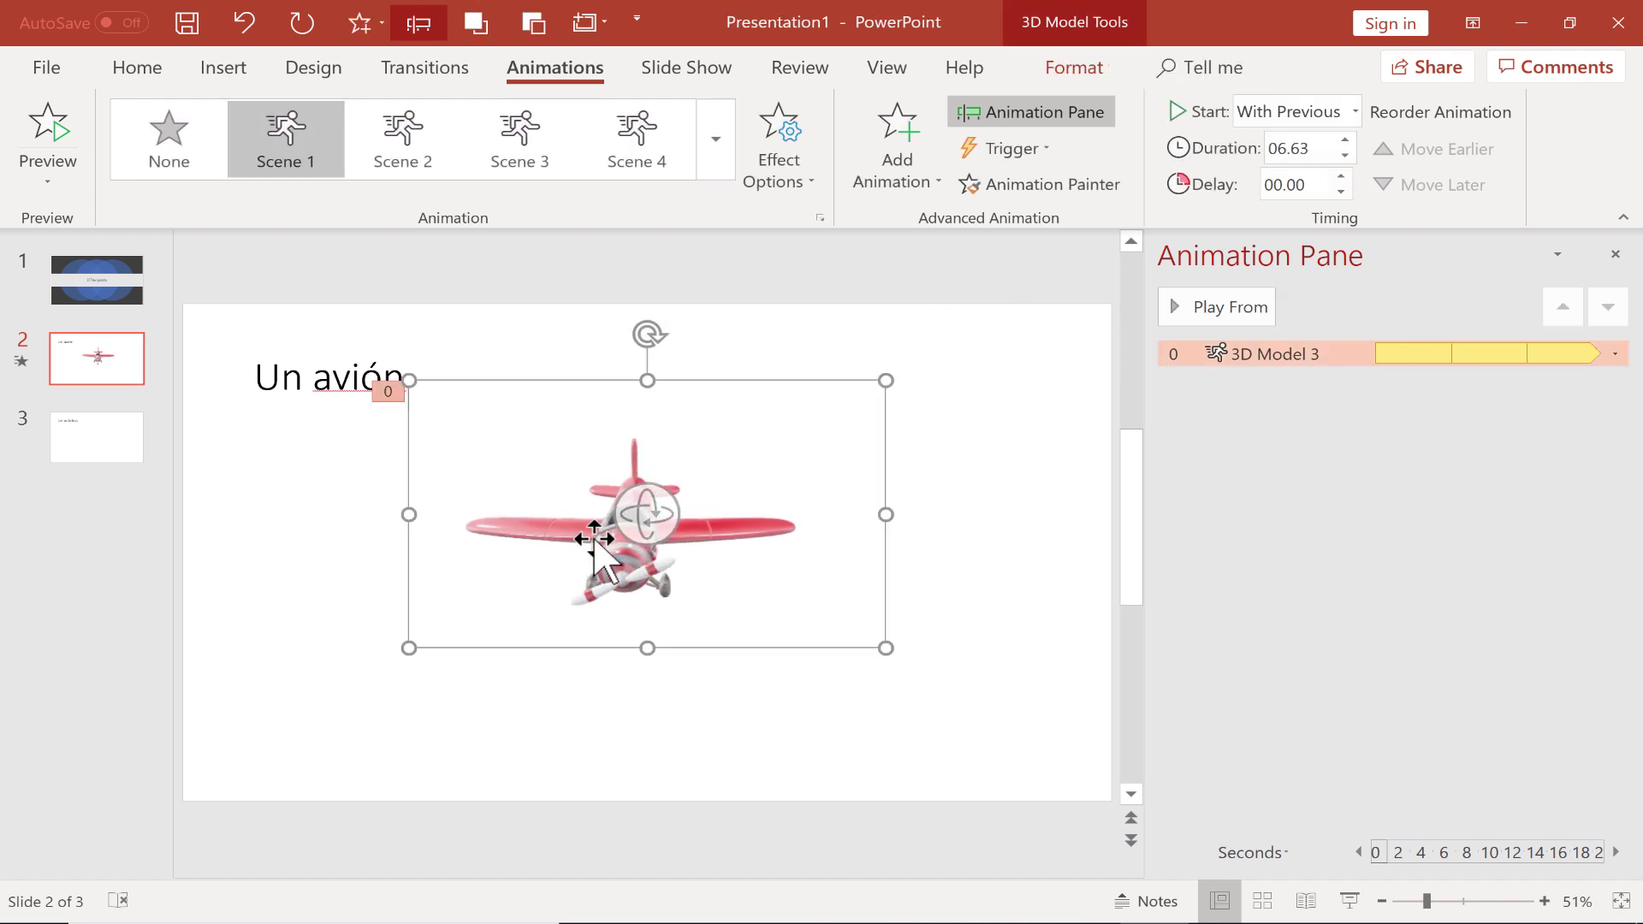
Step: Browse the Add Animation gallery down to its 3D entrance effects
click(911, 131)
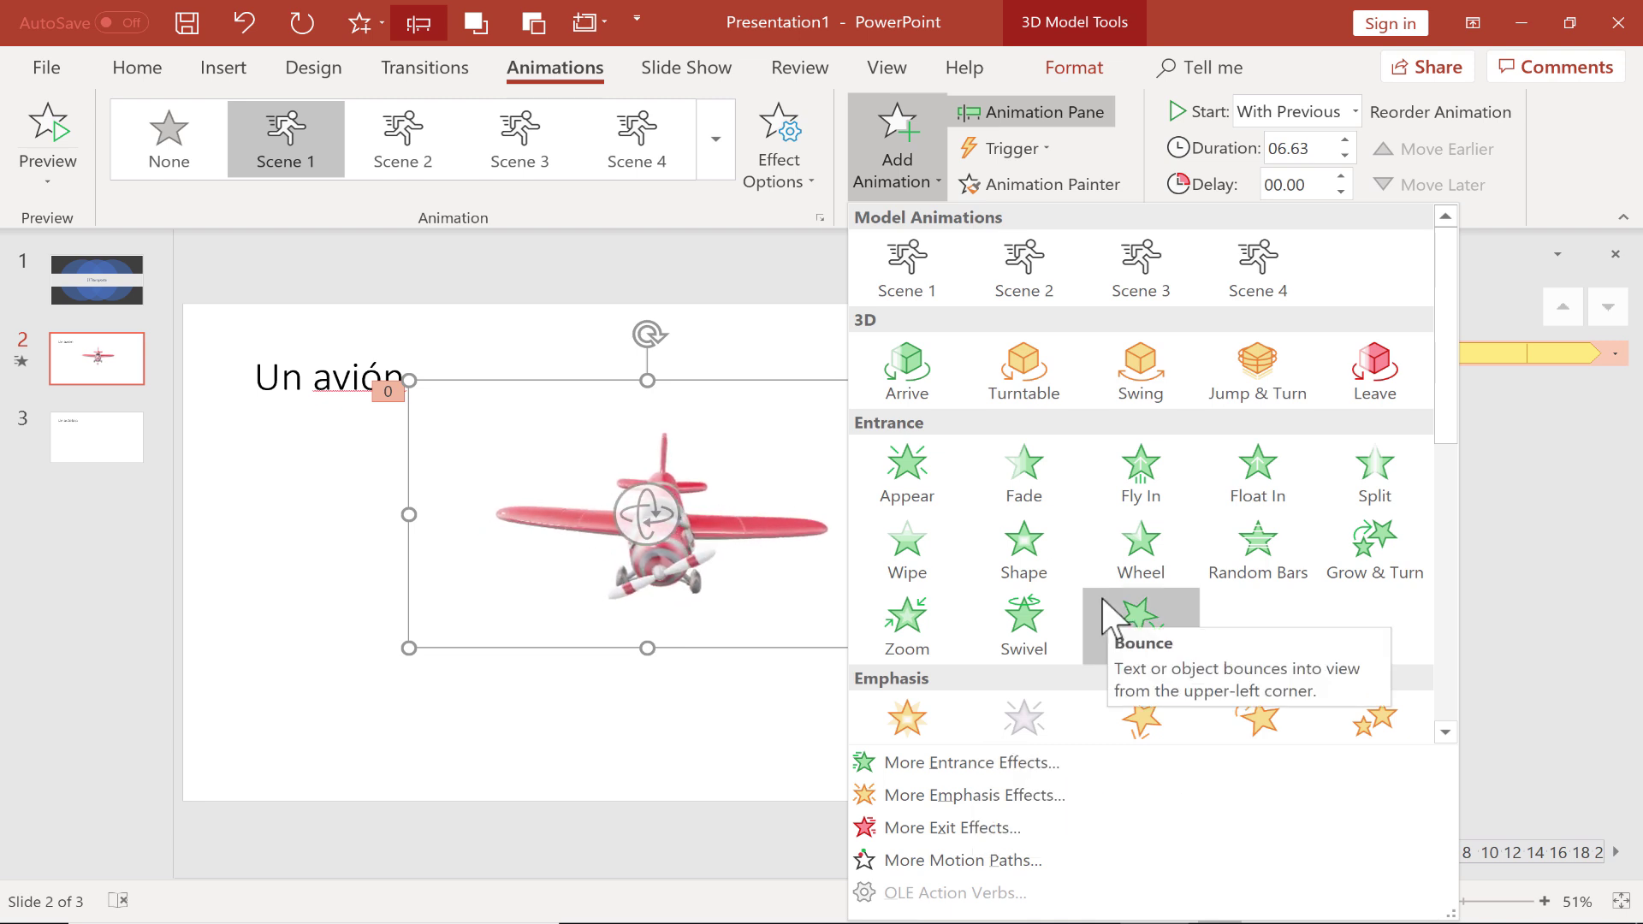
scroll(1103, 601, down, 3)
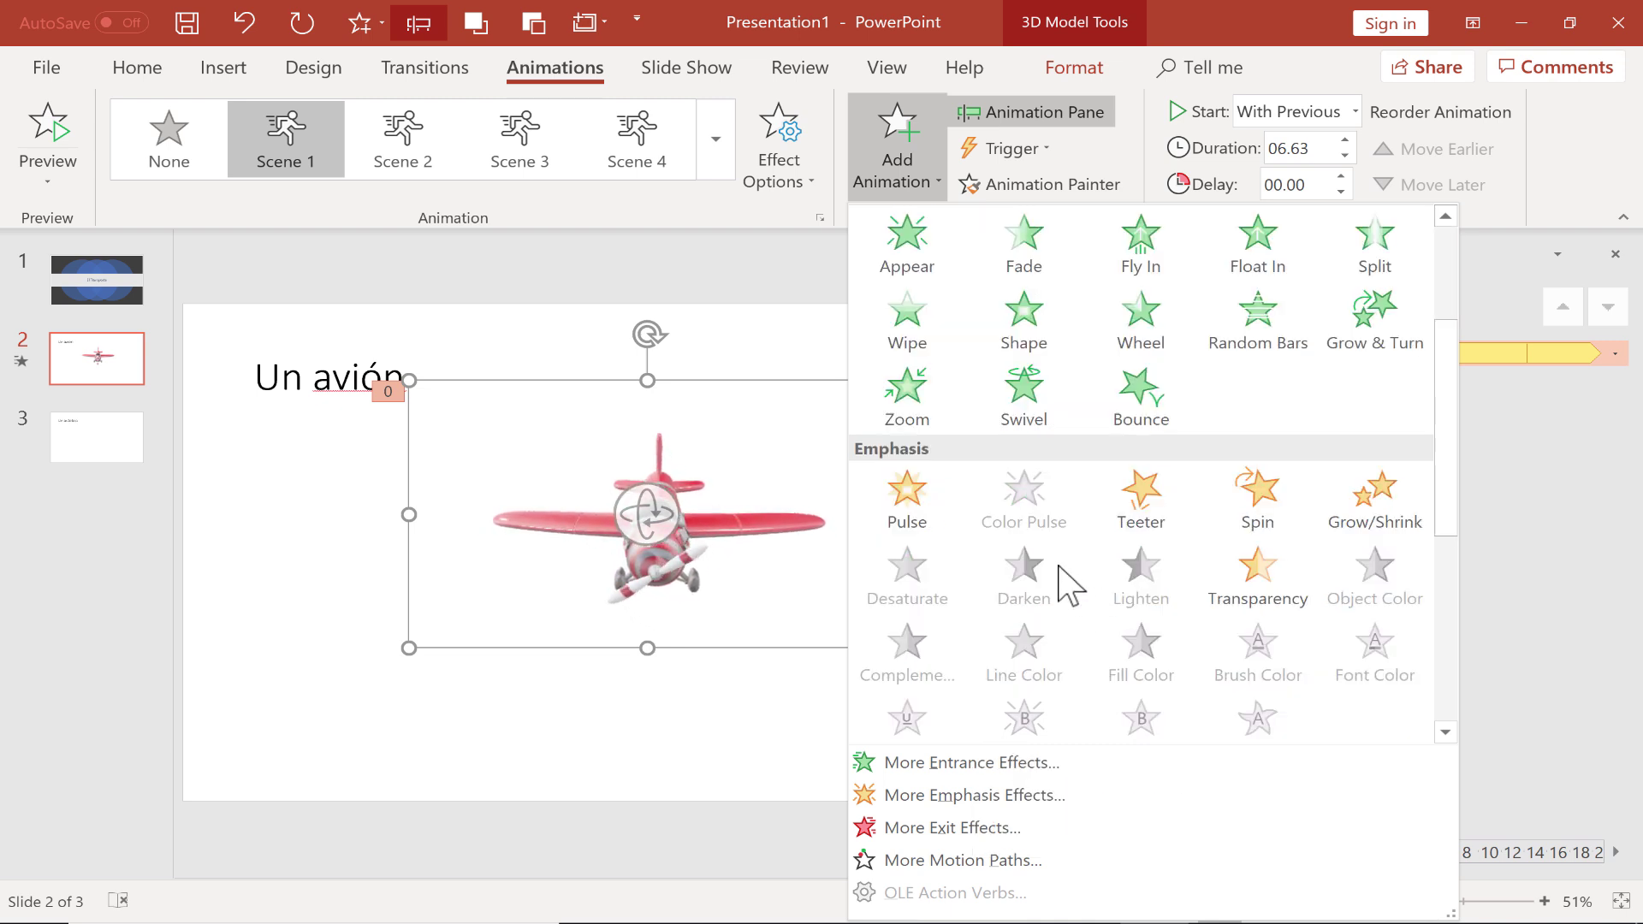
scroll(1069, 587, down, 6)
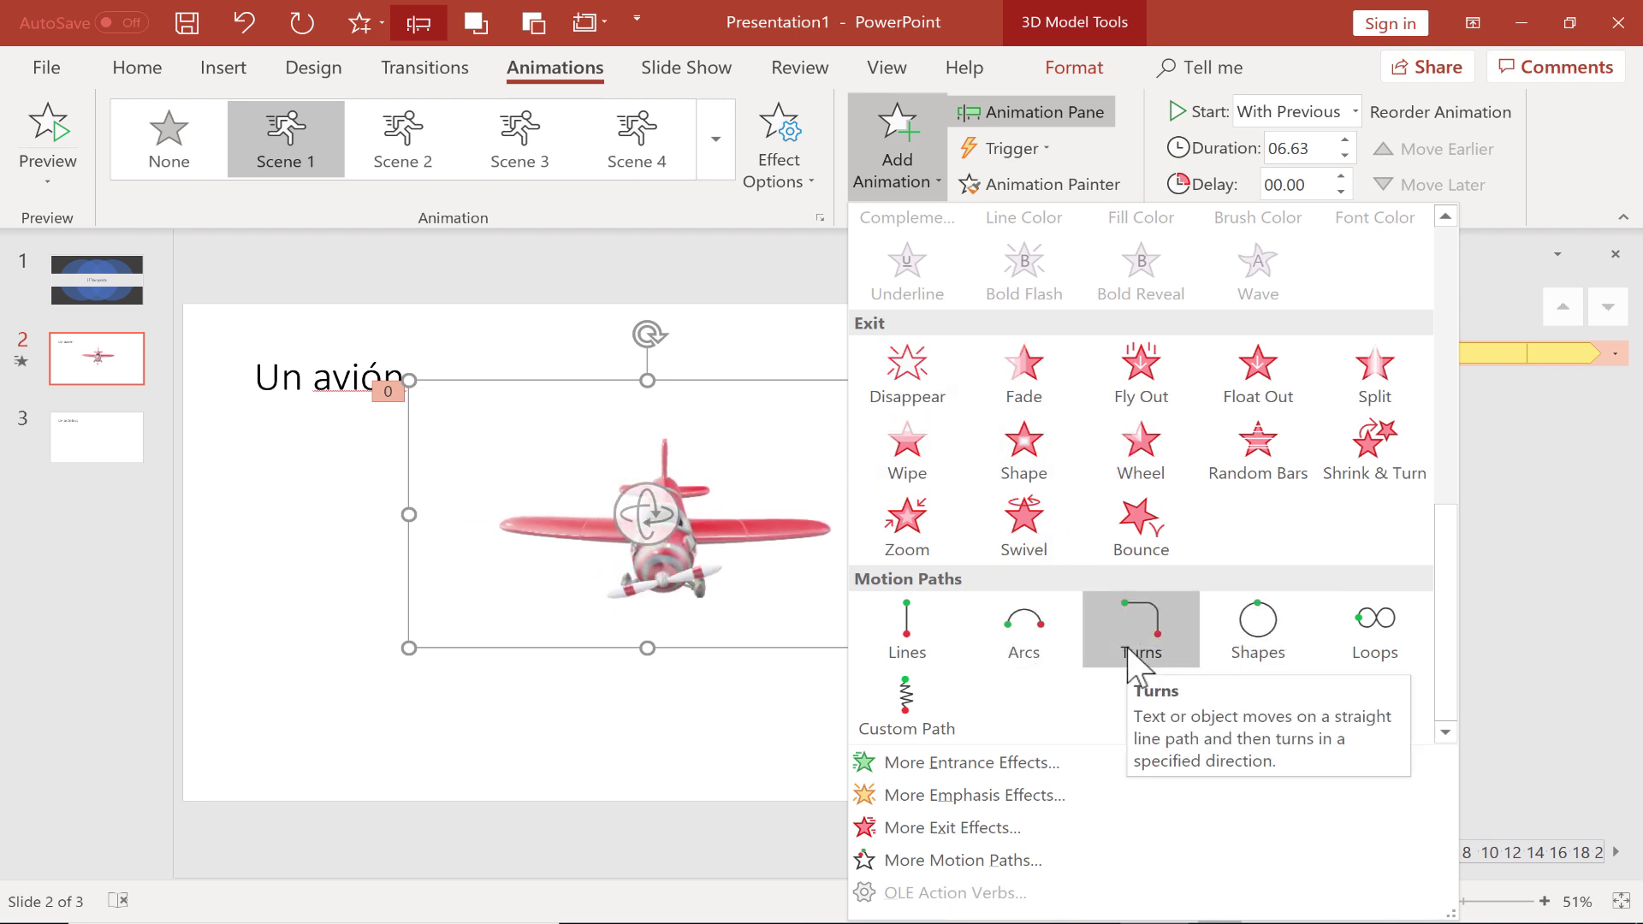
scroll(1284, 525, up, 10)
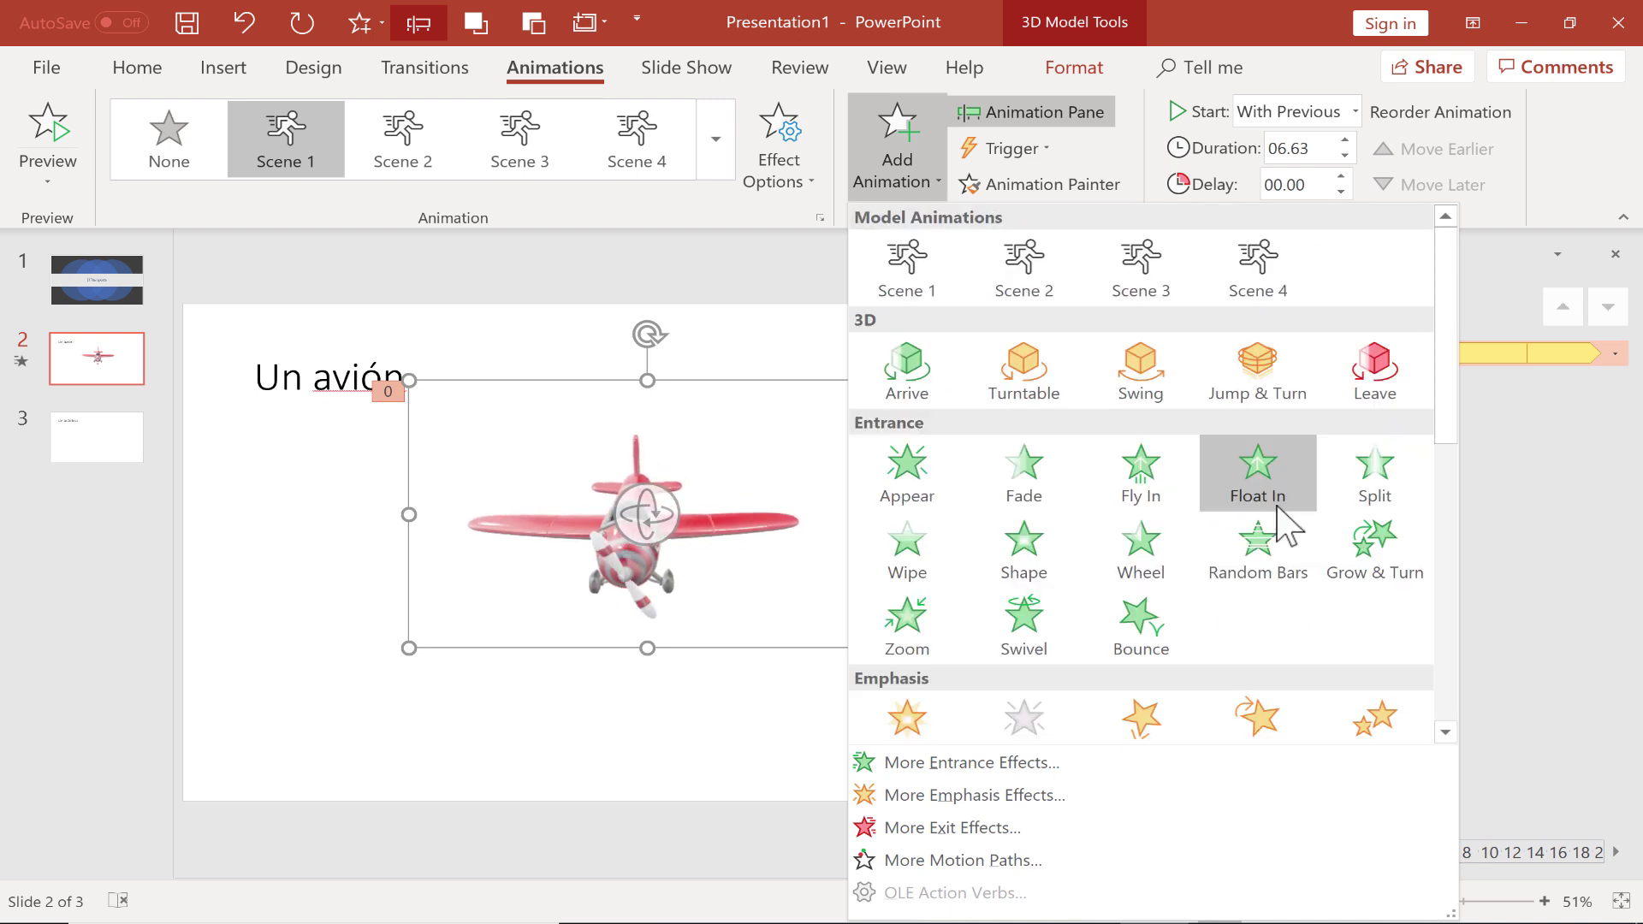
Step: Apply the Arrive 3D entrance, select its pane entry, and switch to slide 1
click(901, 370)
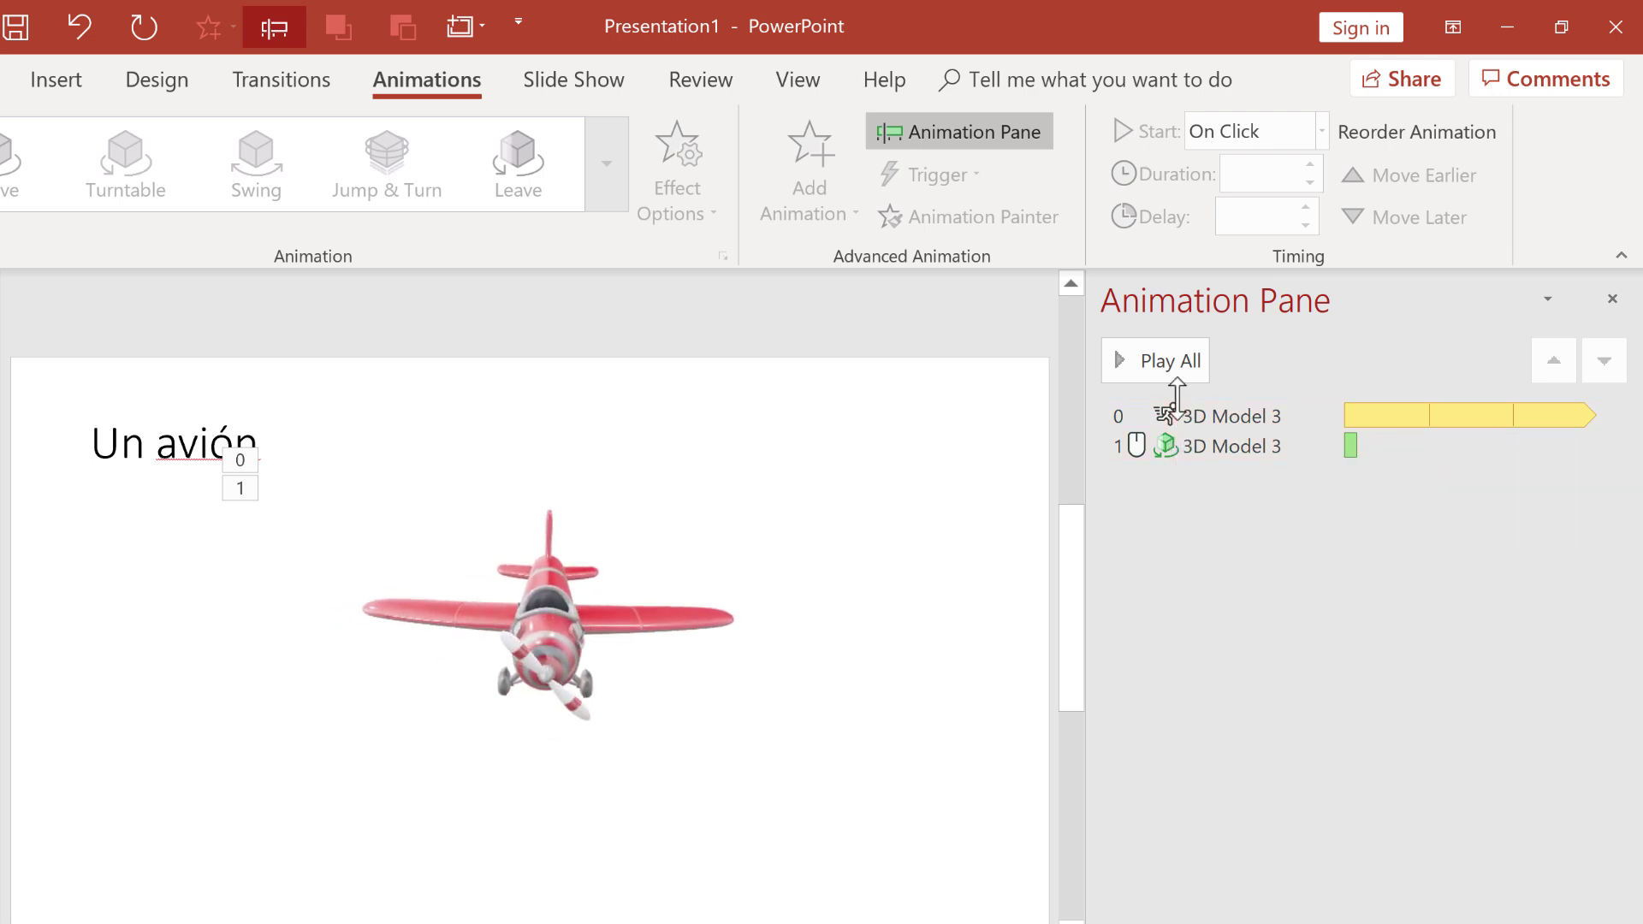
click(1168, 445)
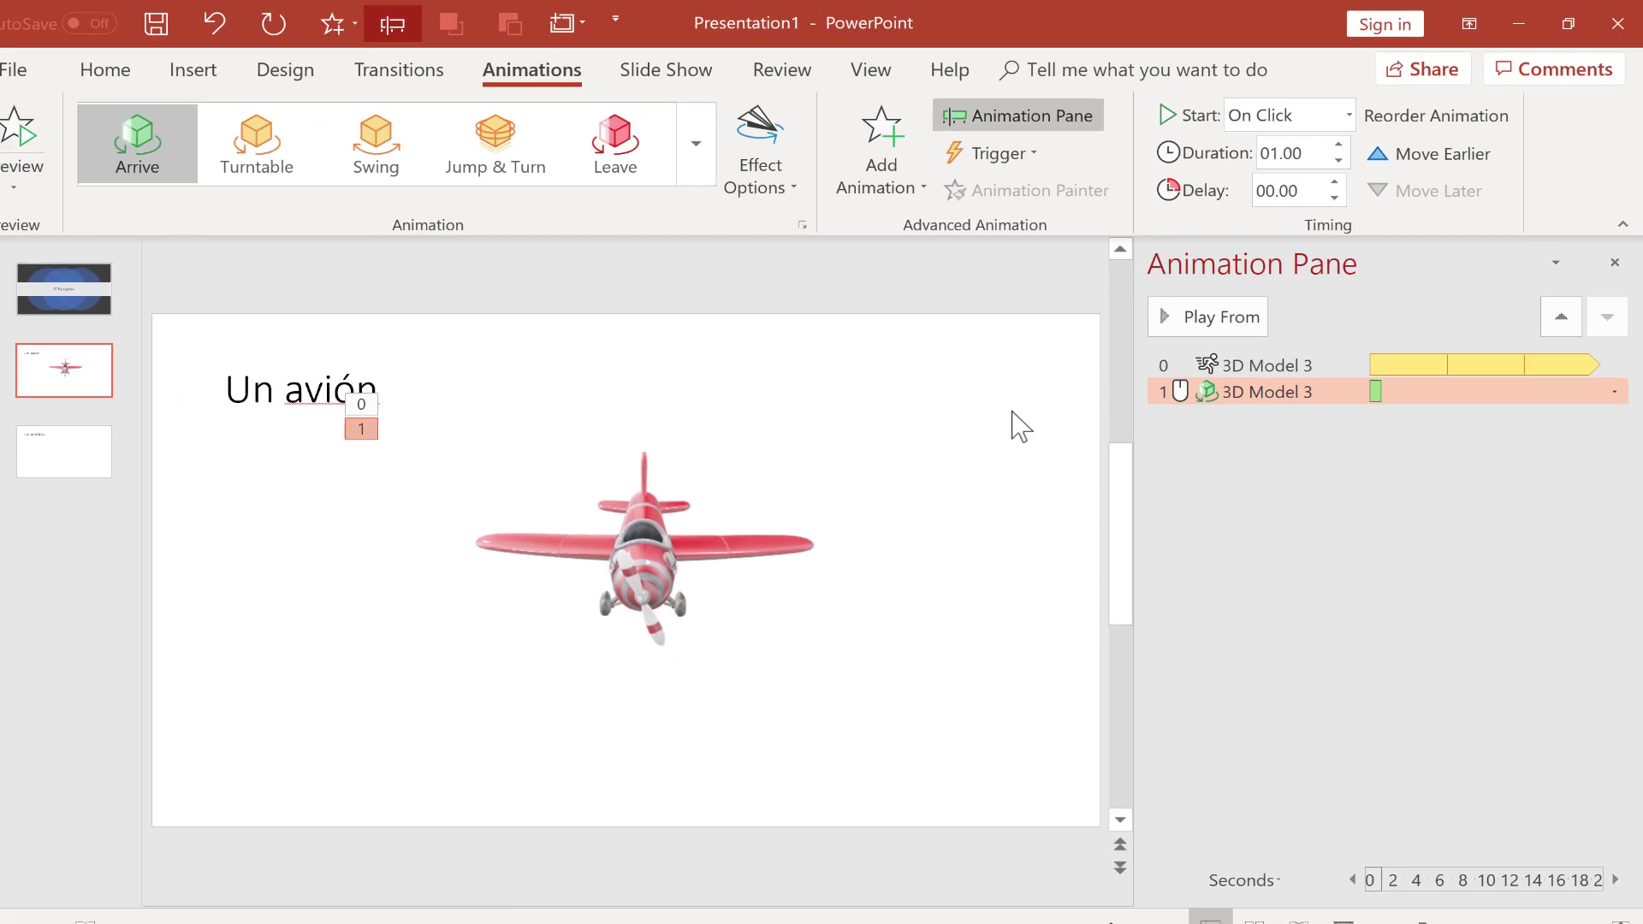
click(96, 295)
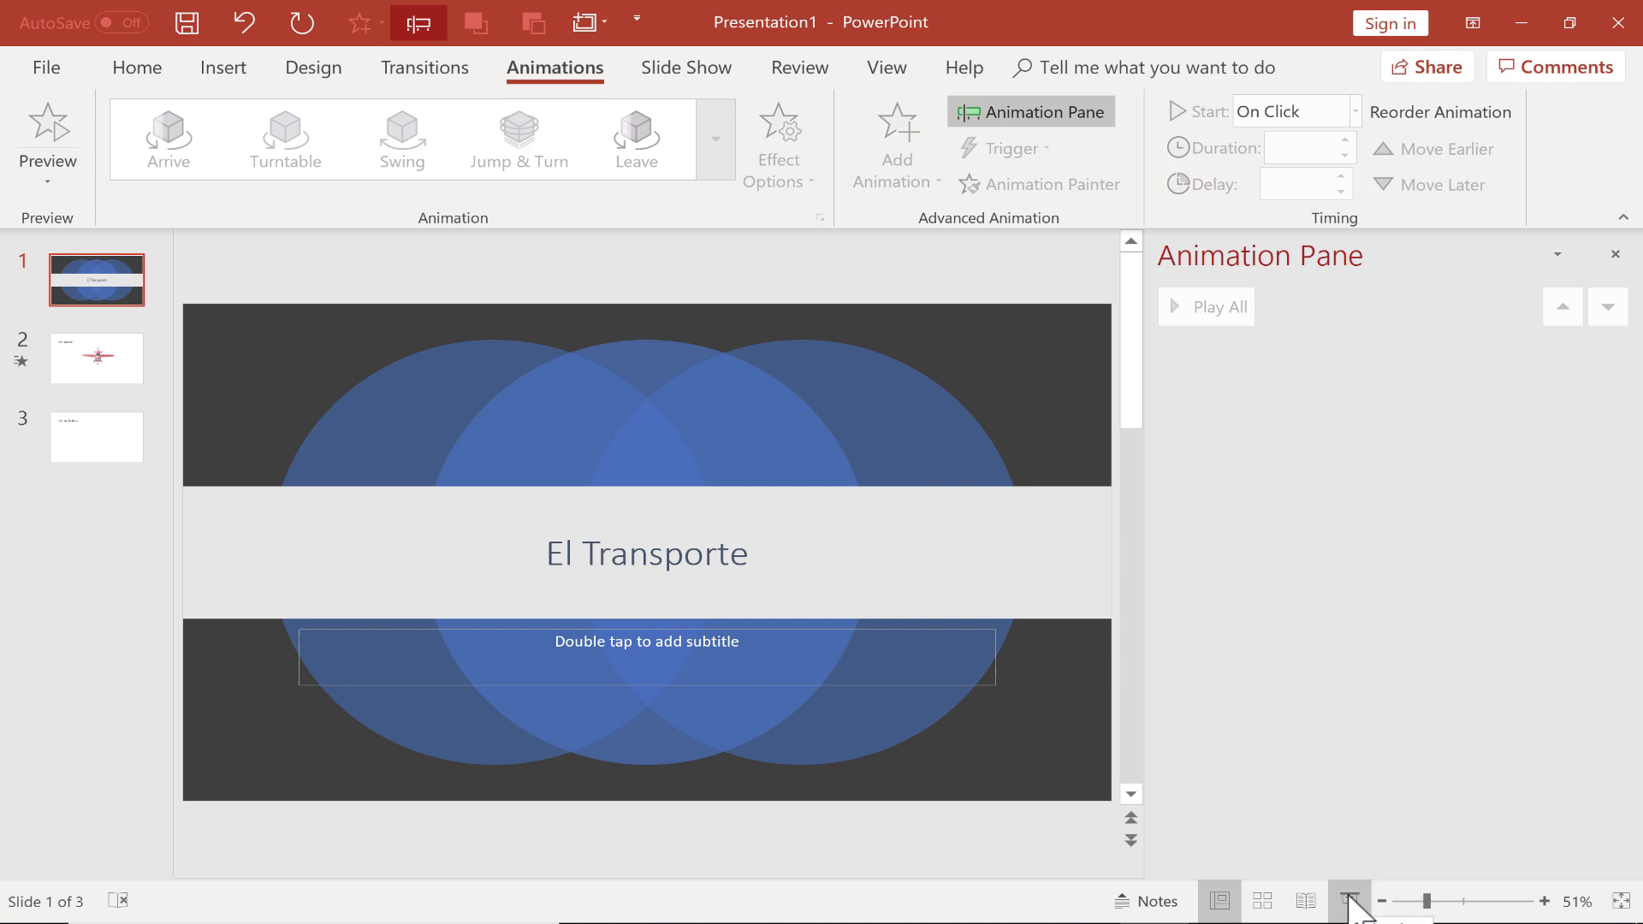
Step: Play the slide show from the beginning, then exit back to editing
click(1349, 901)
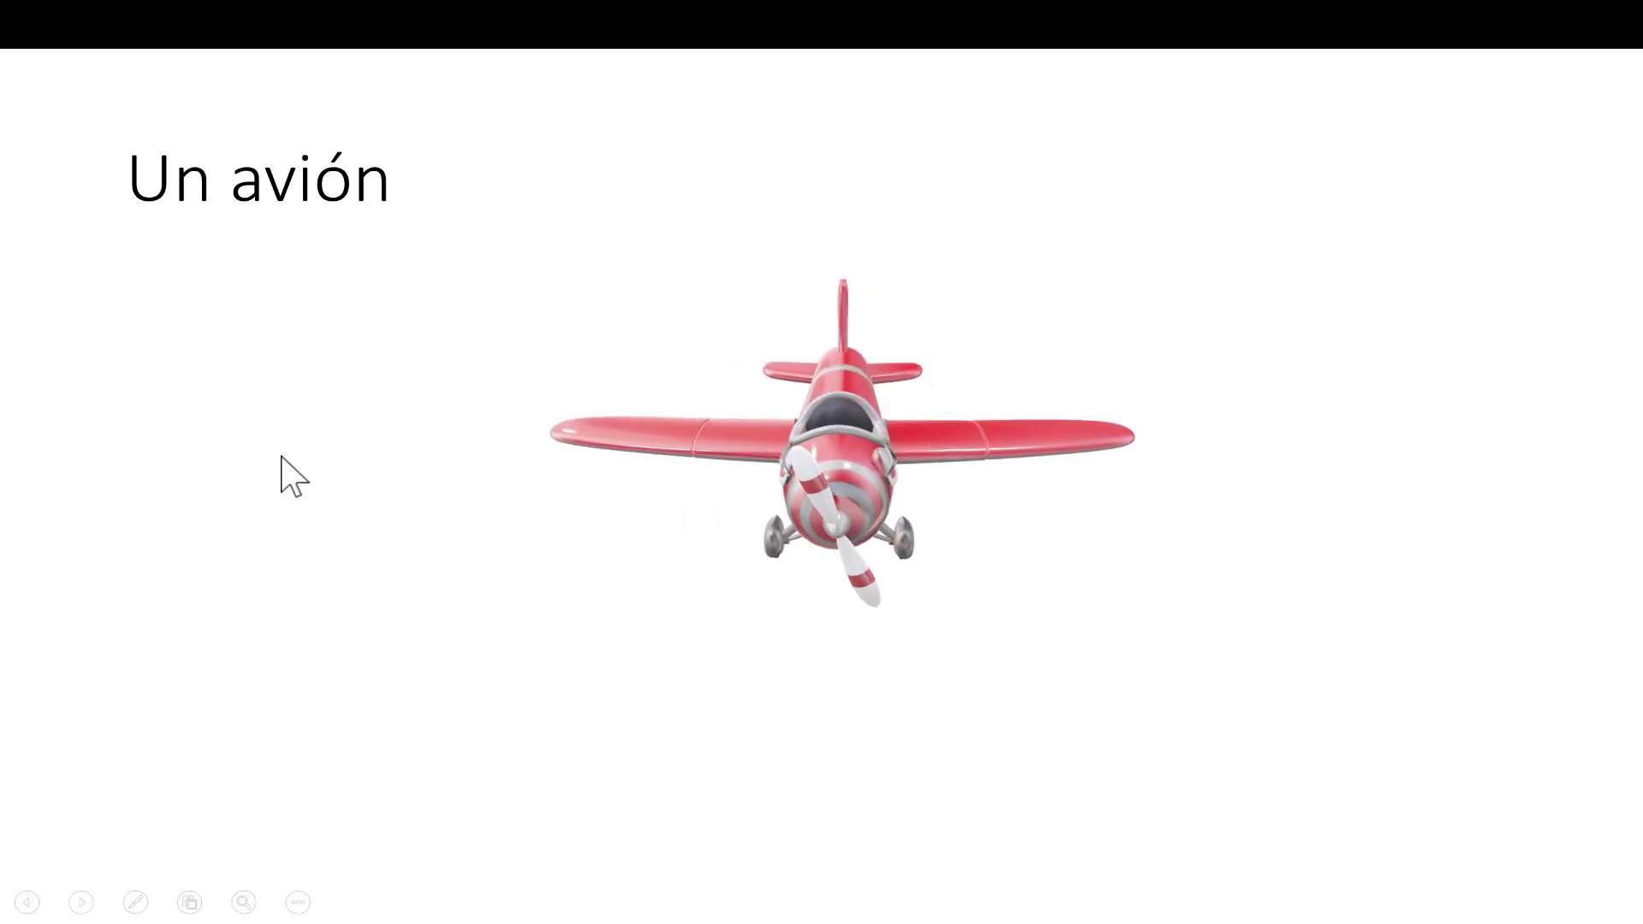
key(Escape)
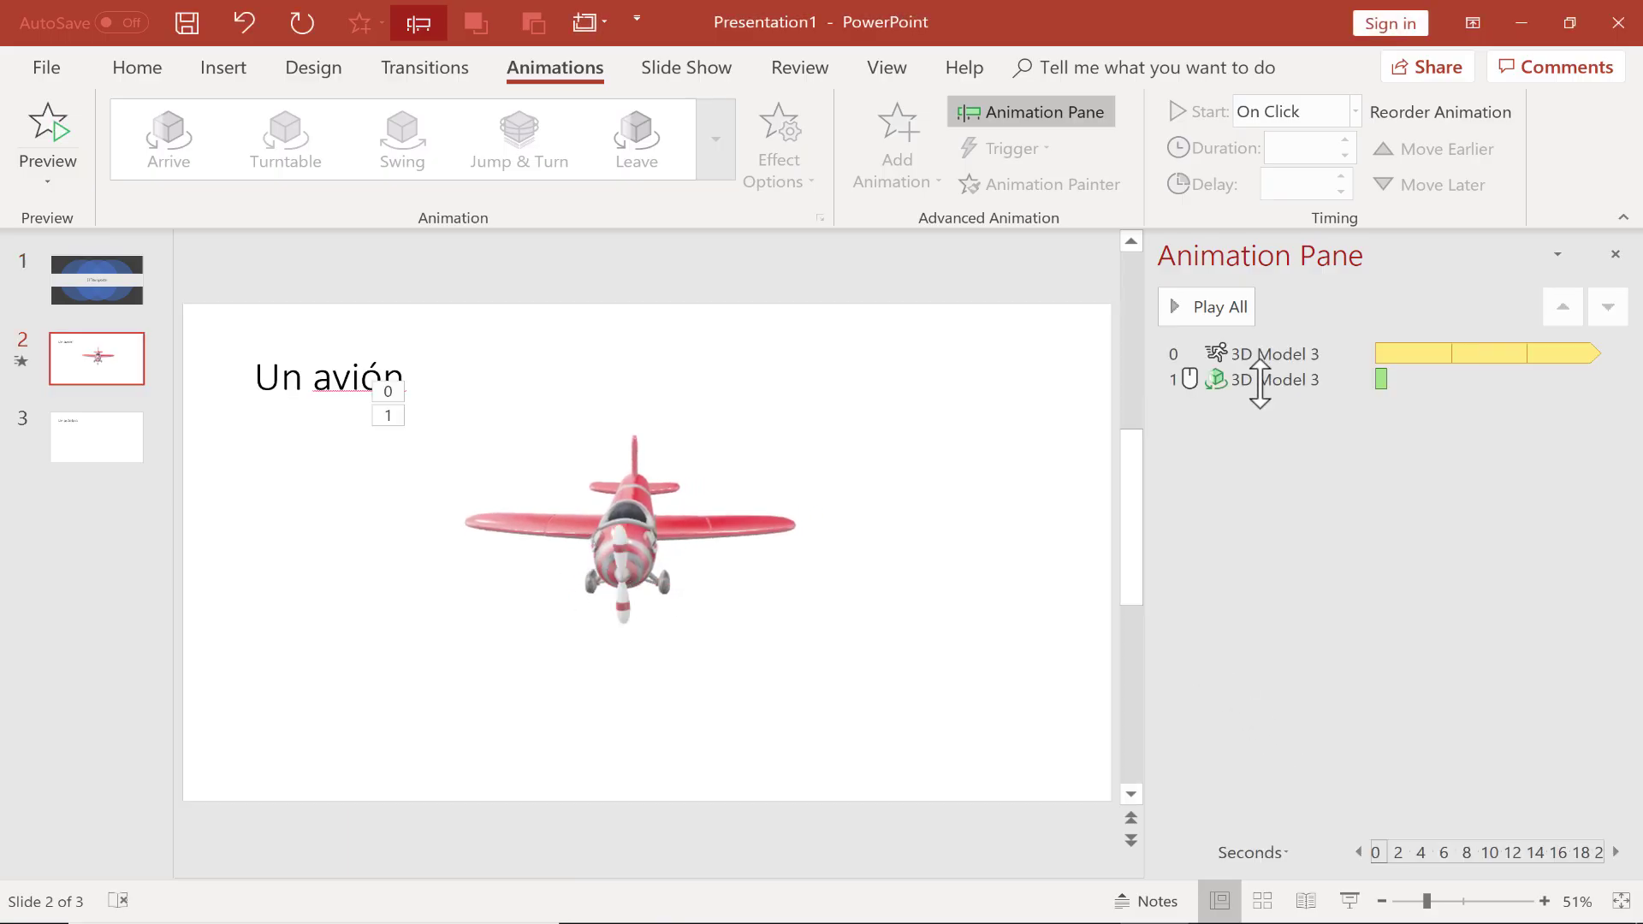
Step: Set the Arrive entrance to start With Previous, keeping it ordered after Scene 1
click(1217, 378)
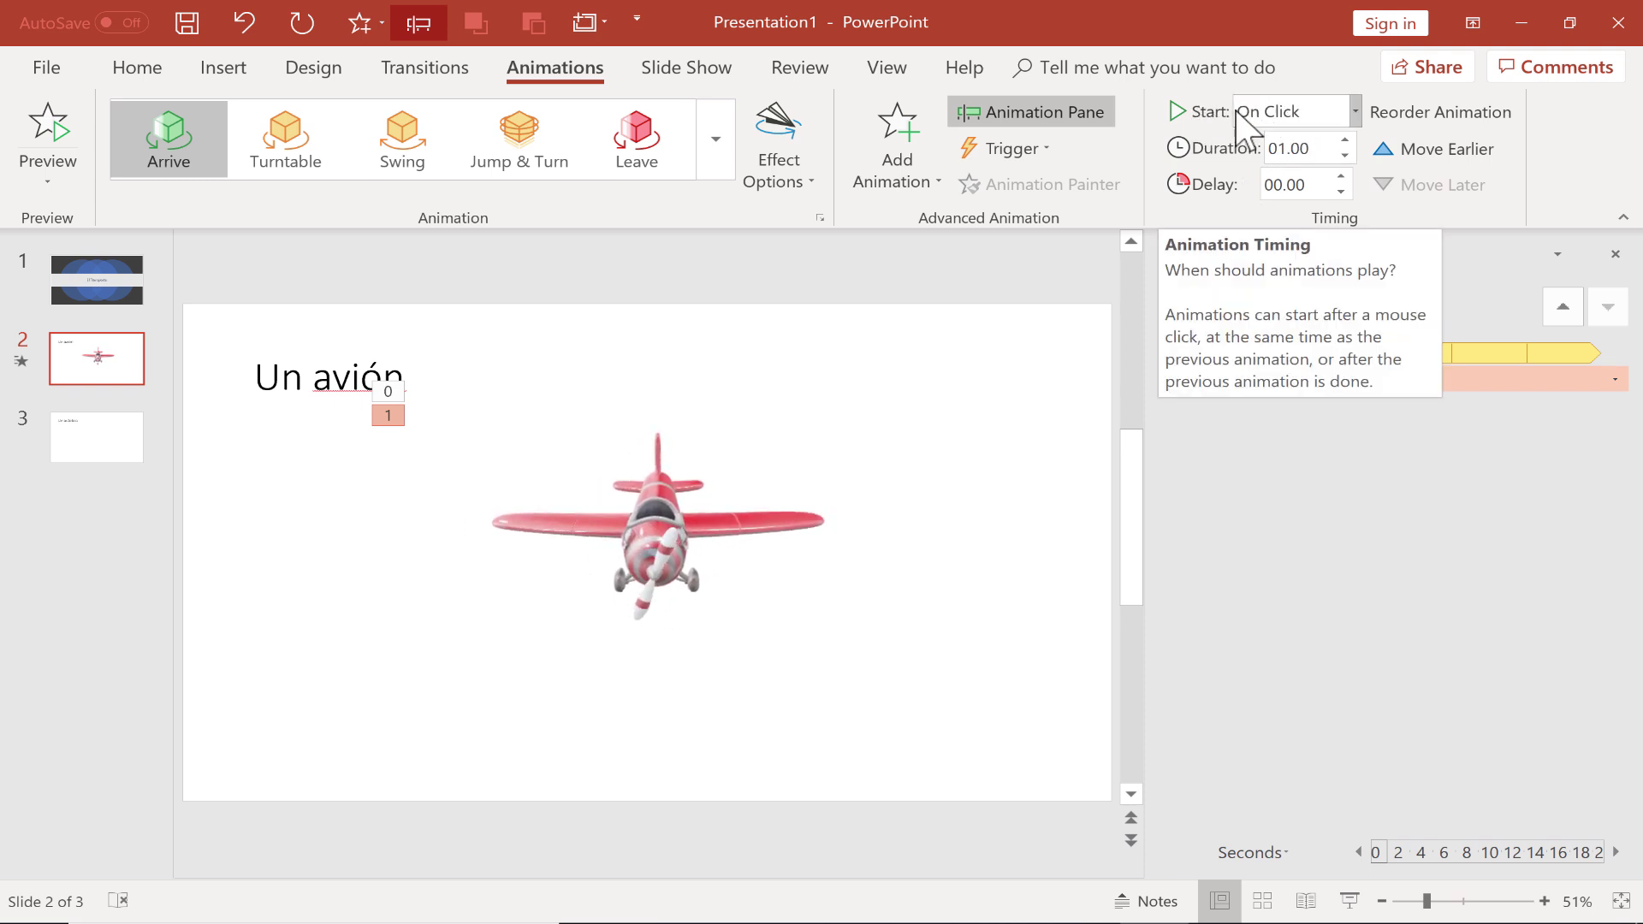
click(1354, 113)
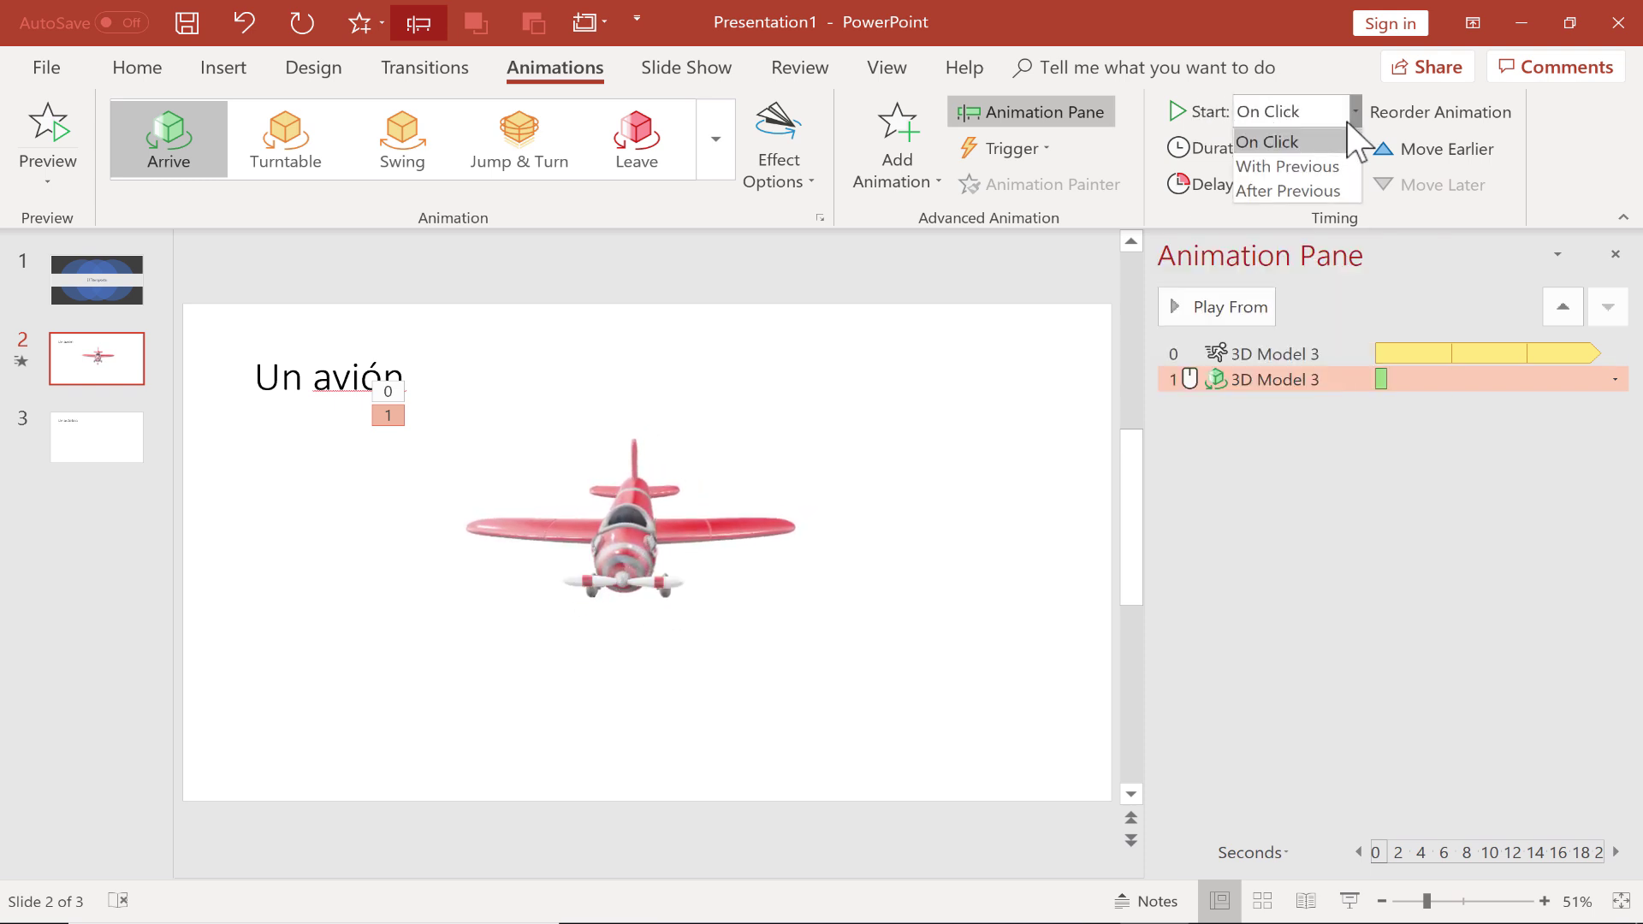
click(1333, 168)
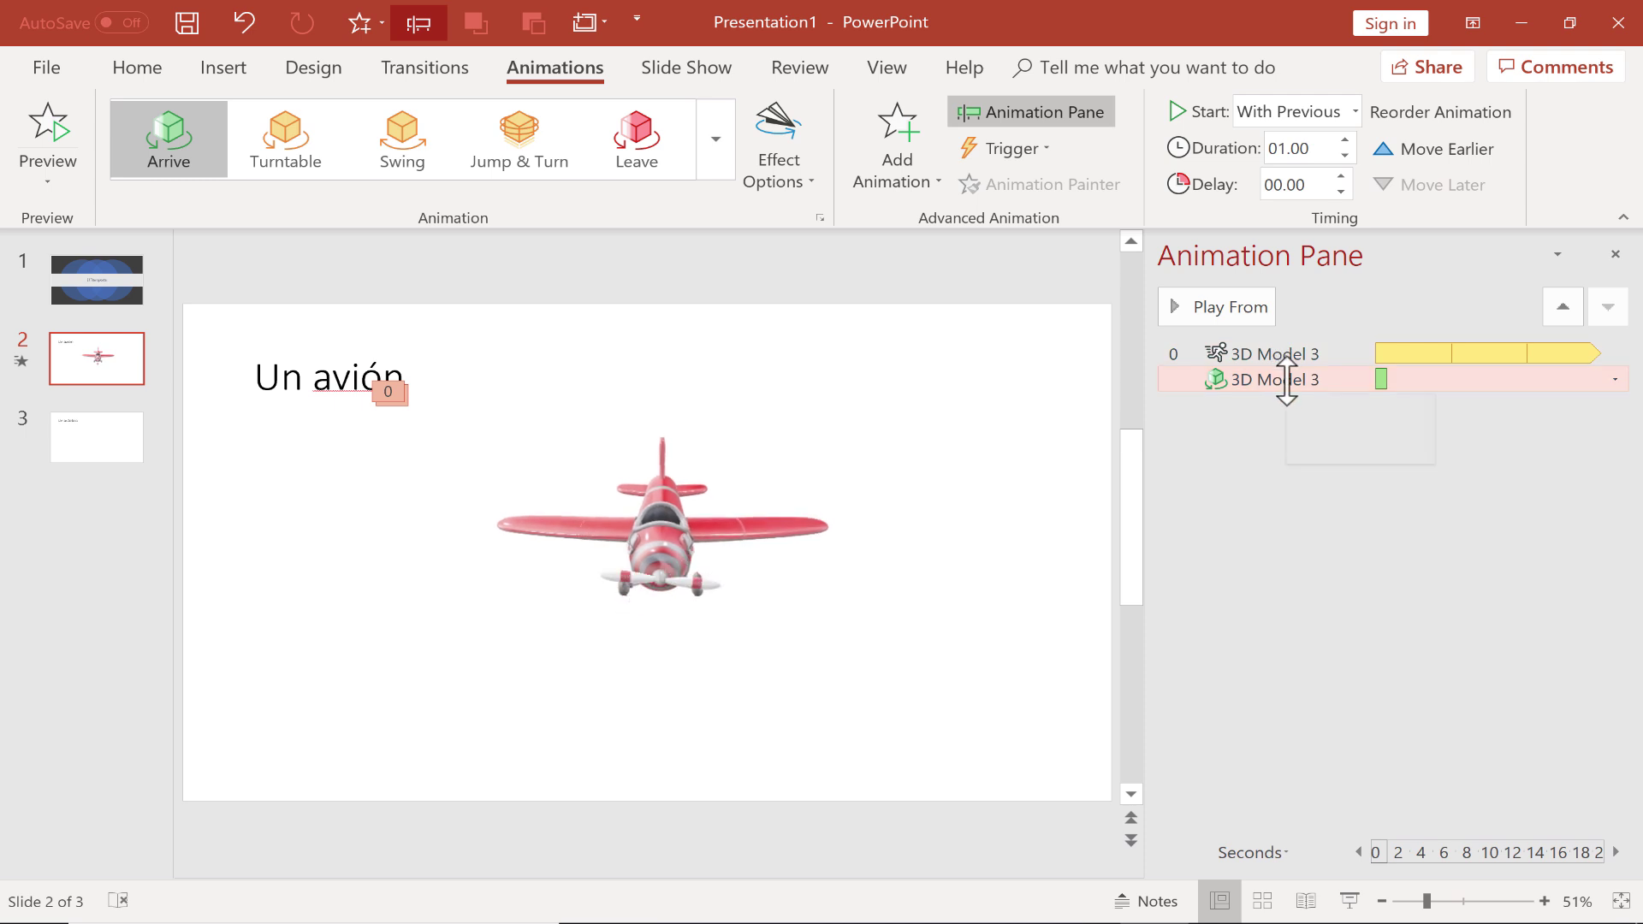
click(1413, 151)
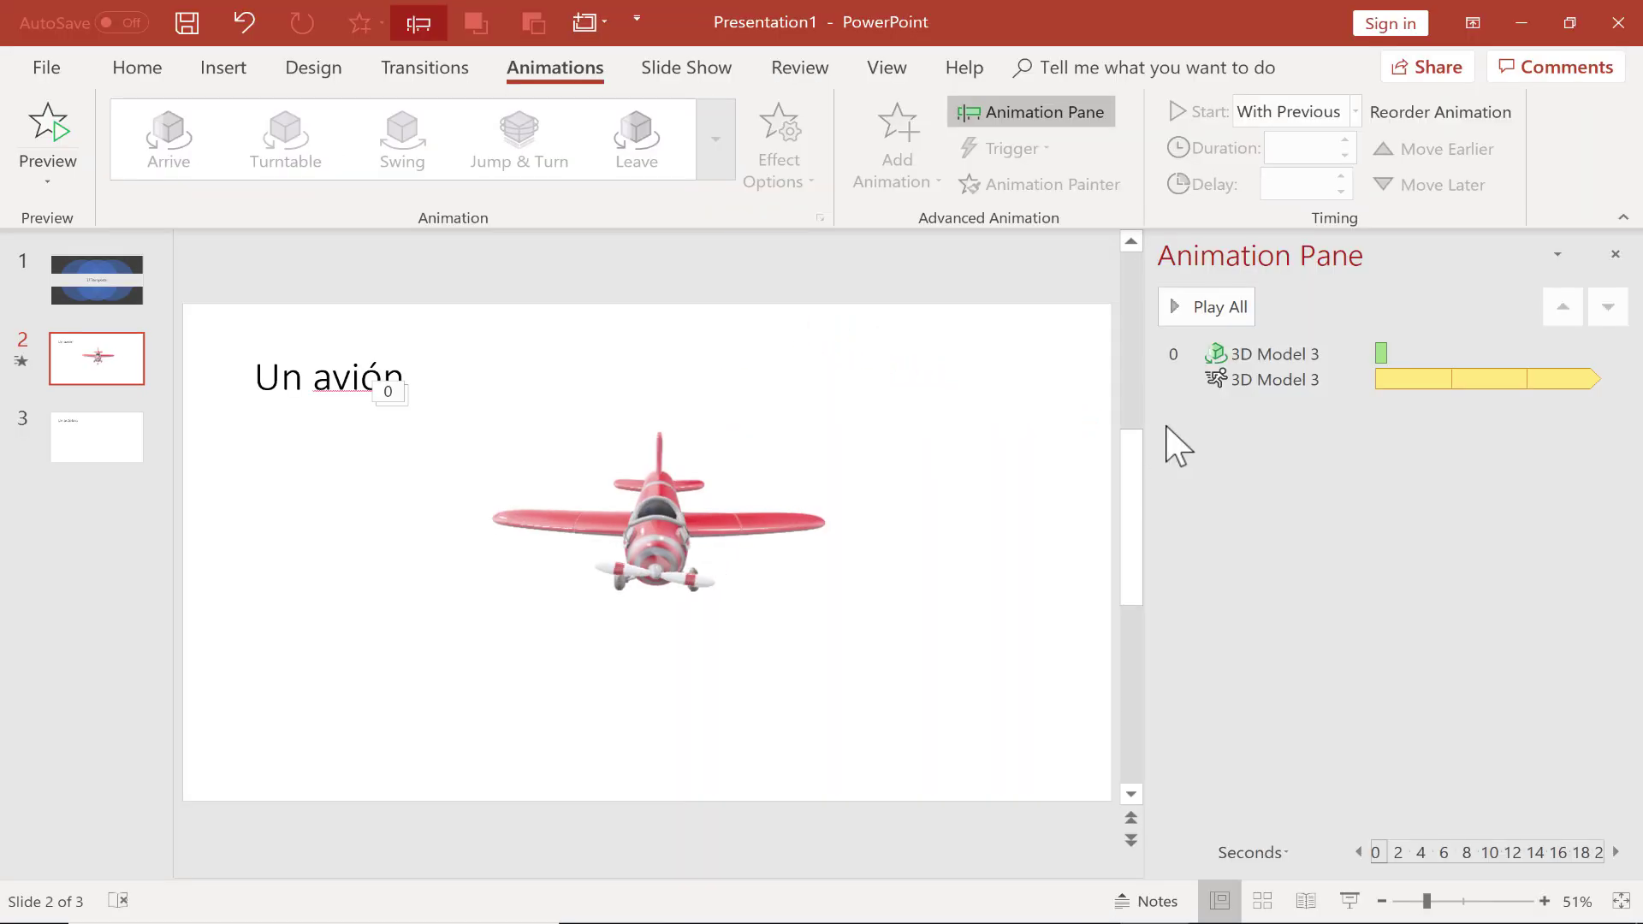
drag(1265, 351, 1265, 396)
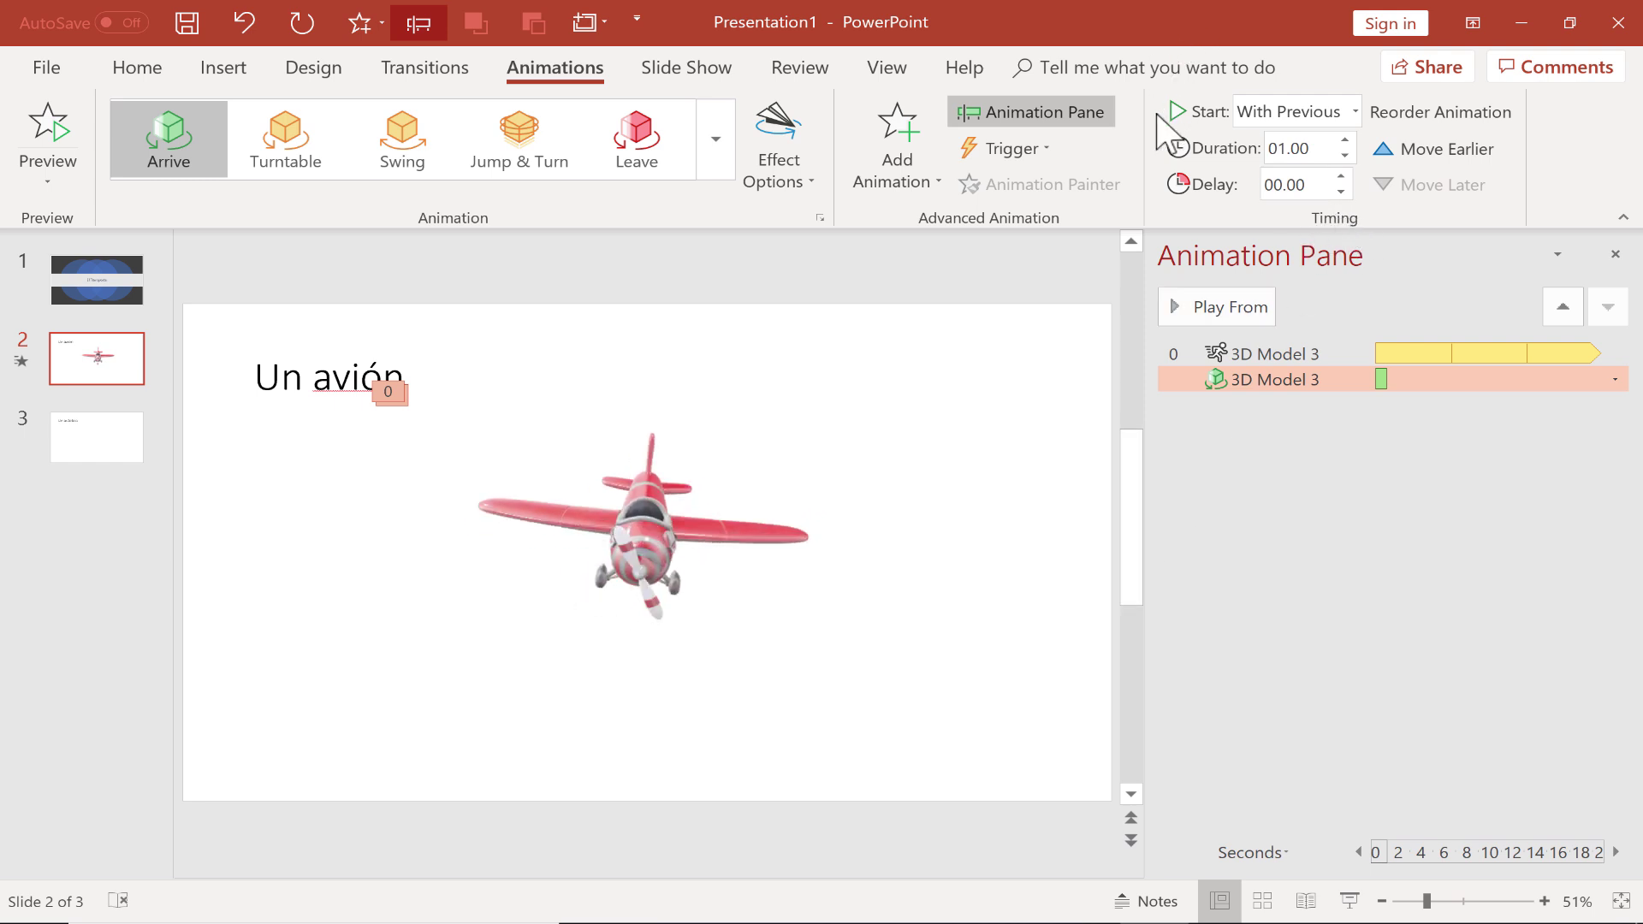
Step: Reselect the Arrive entrance and raise its duration to 02.00 seconds
click(1368, 300)
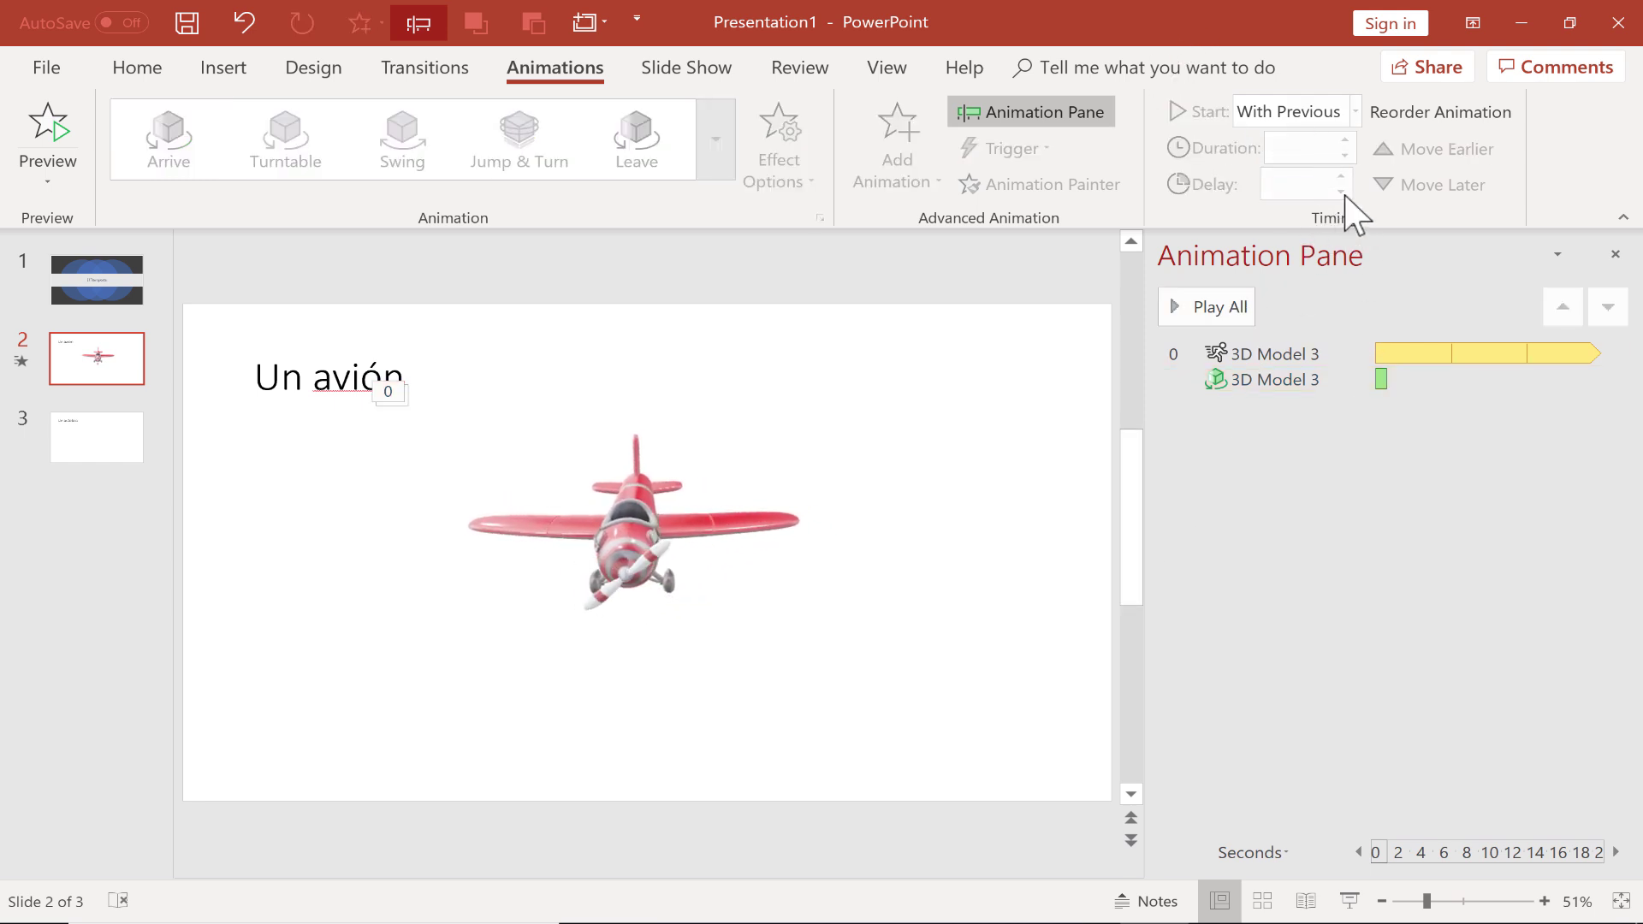
click(1185, 379)
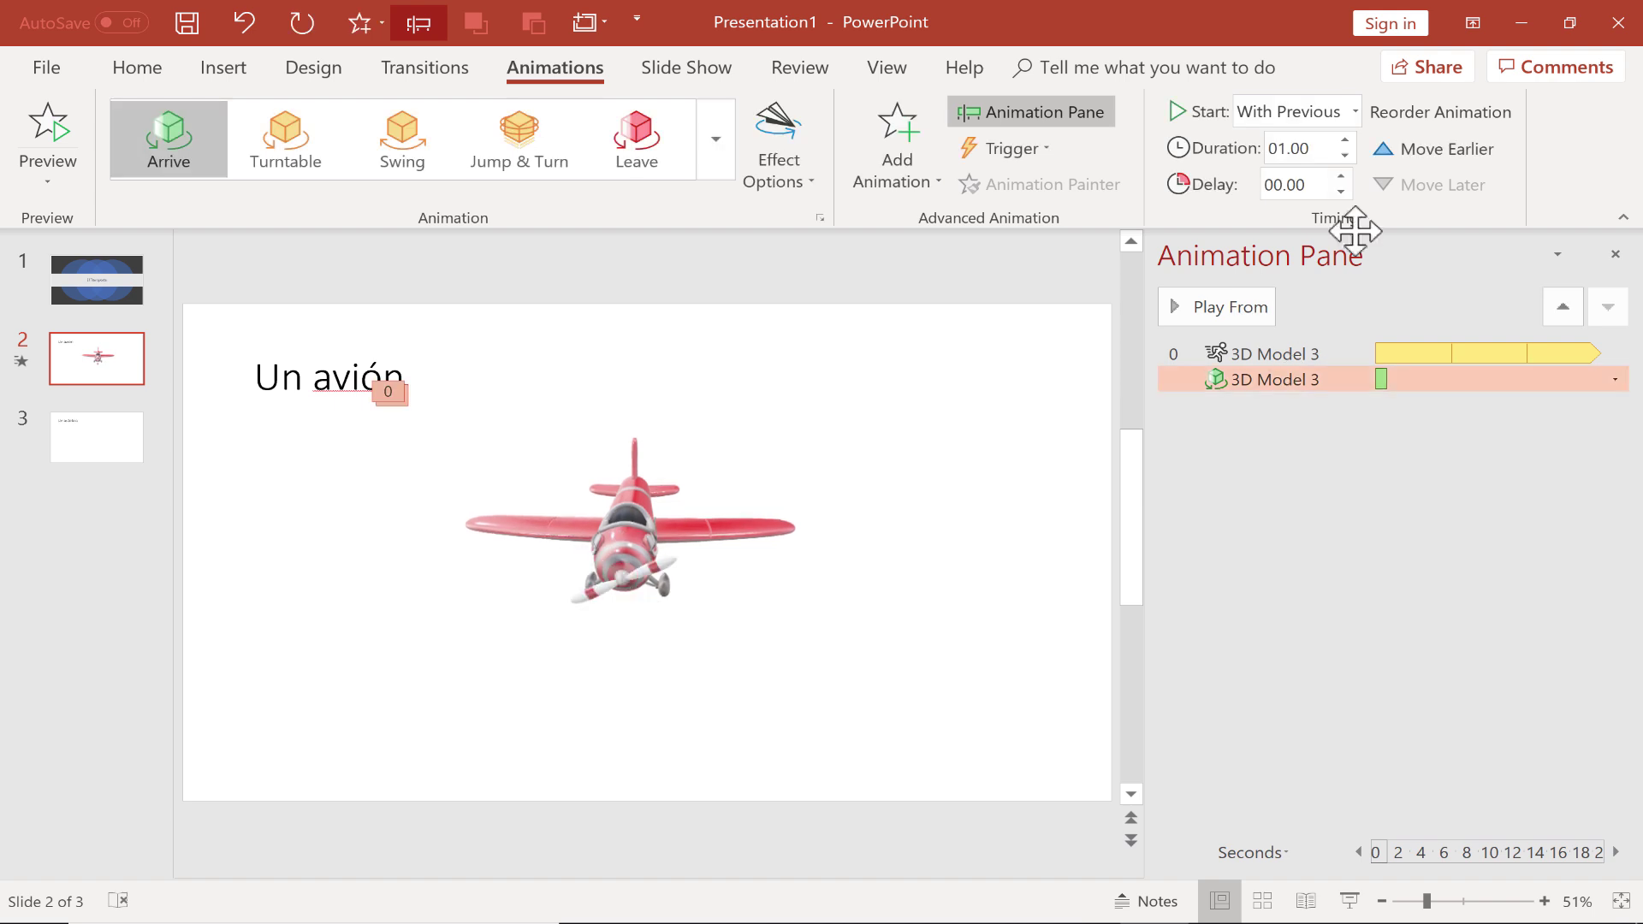
click(1343, 140)
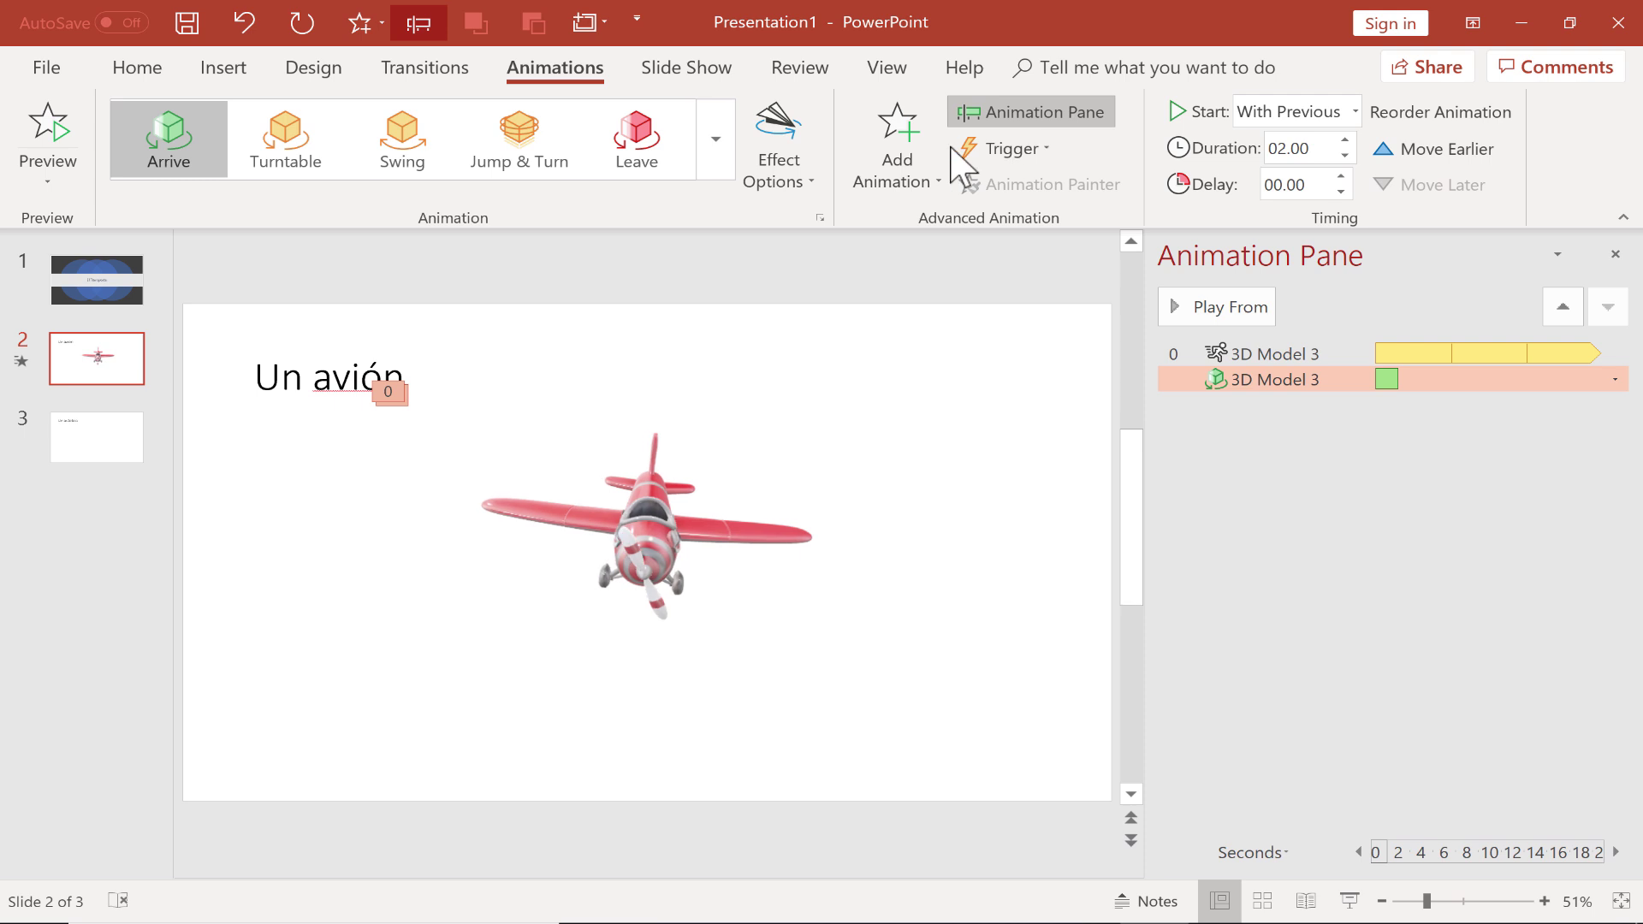
scroll(905, 183, up, 1)
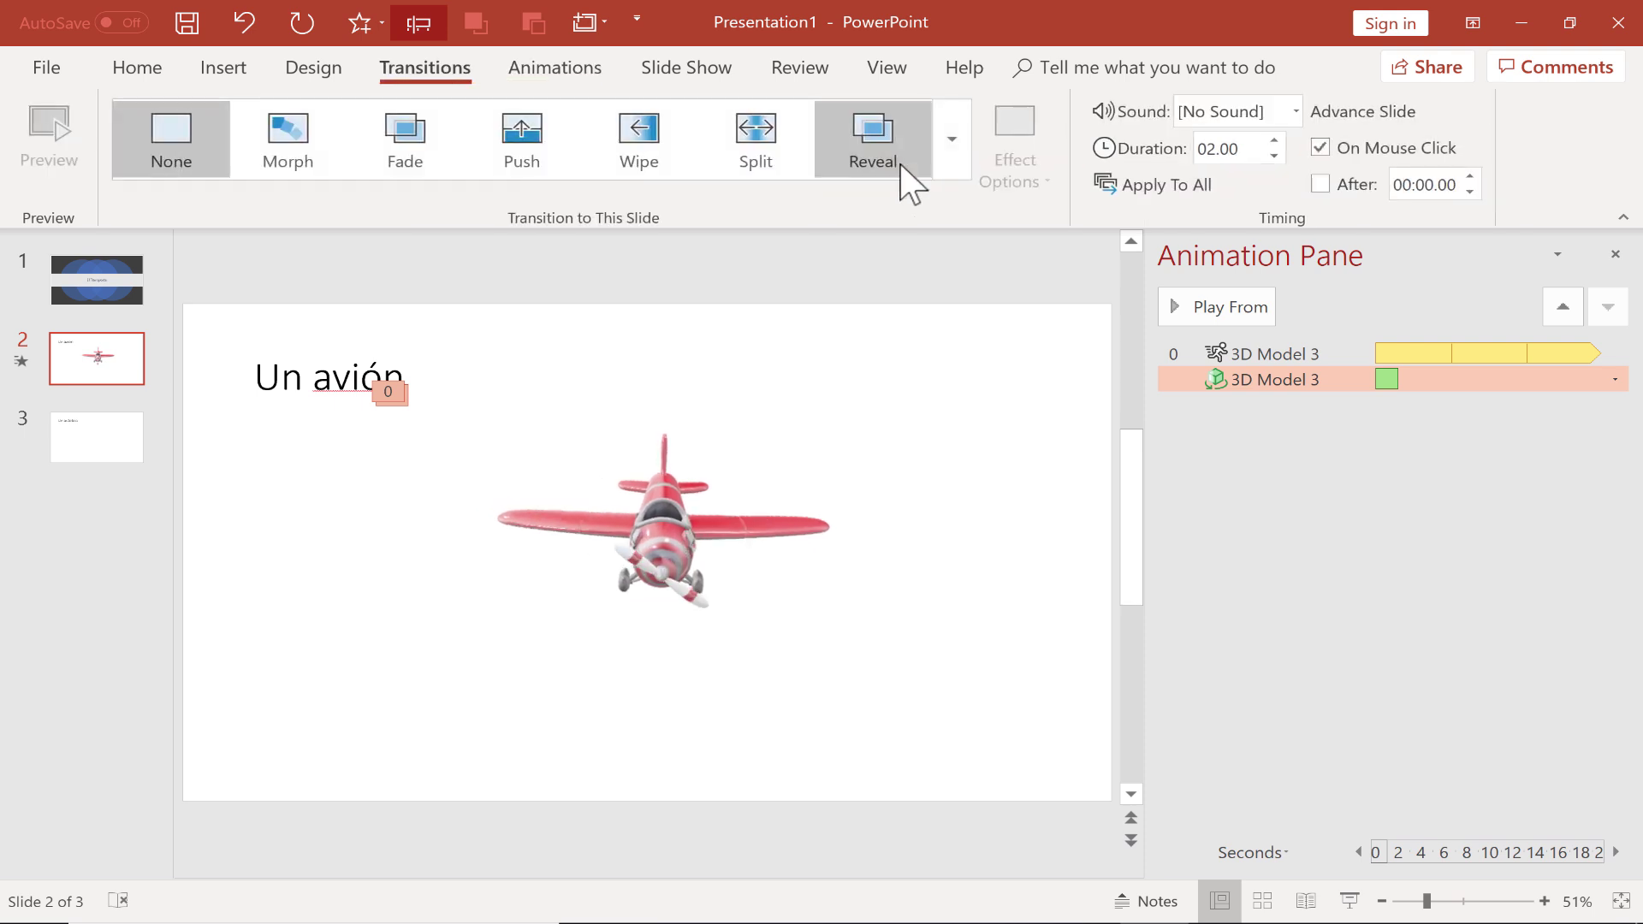
Step: Add a Leave 3D exit effect to the airplane and preview the sequence from Scene 1
click(544, 76)
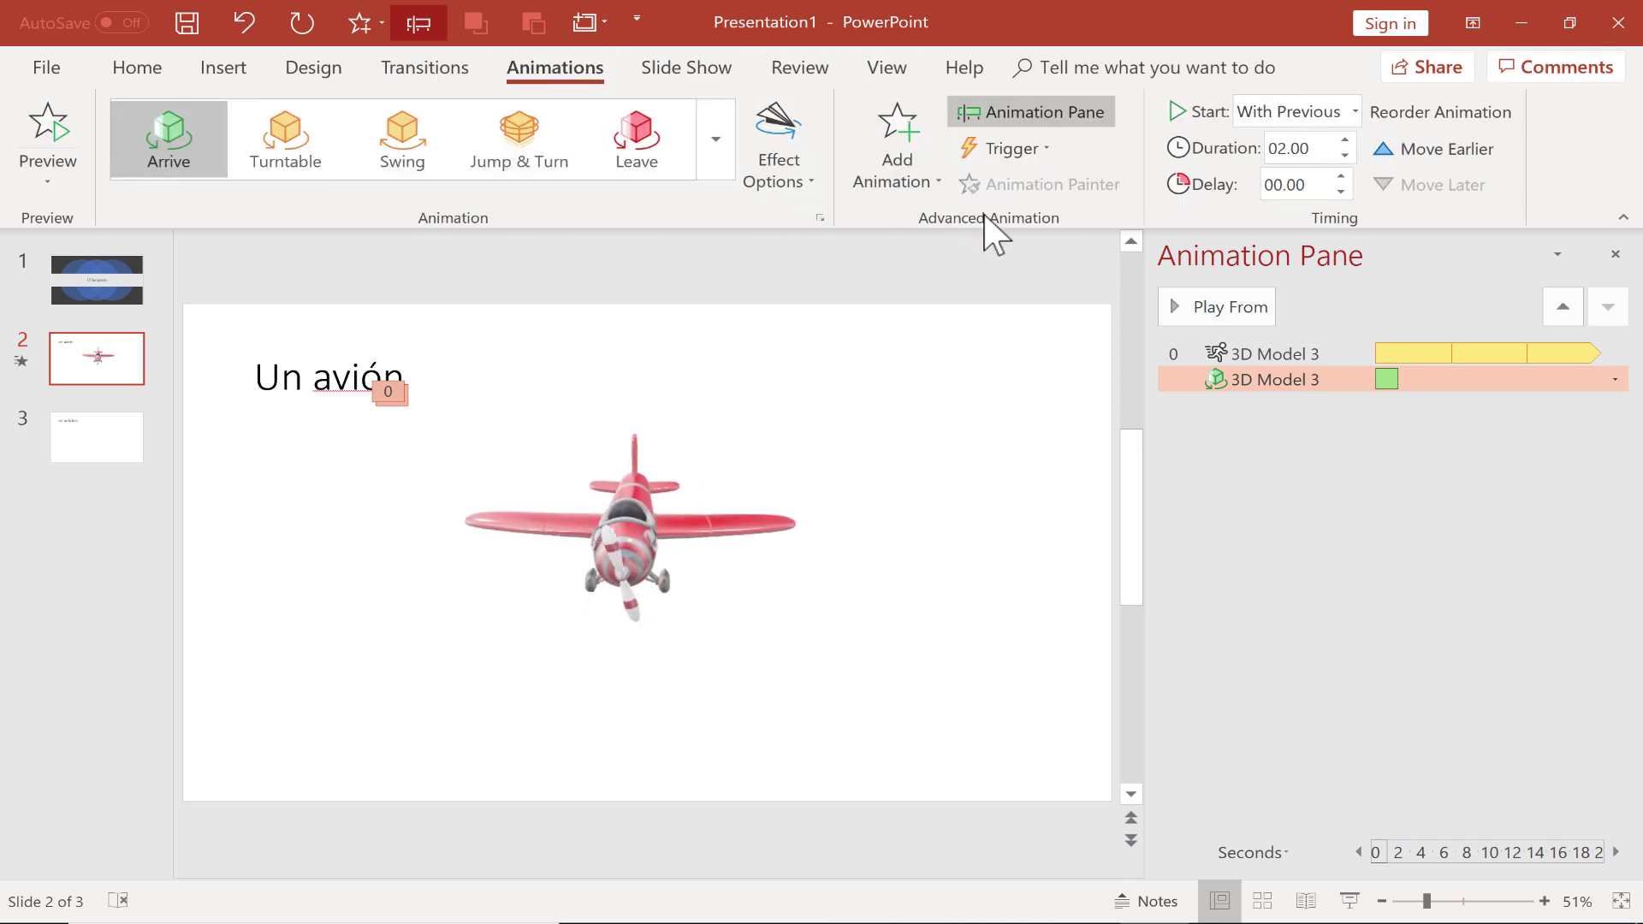
click(897, 141)
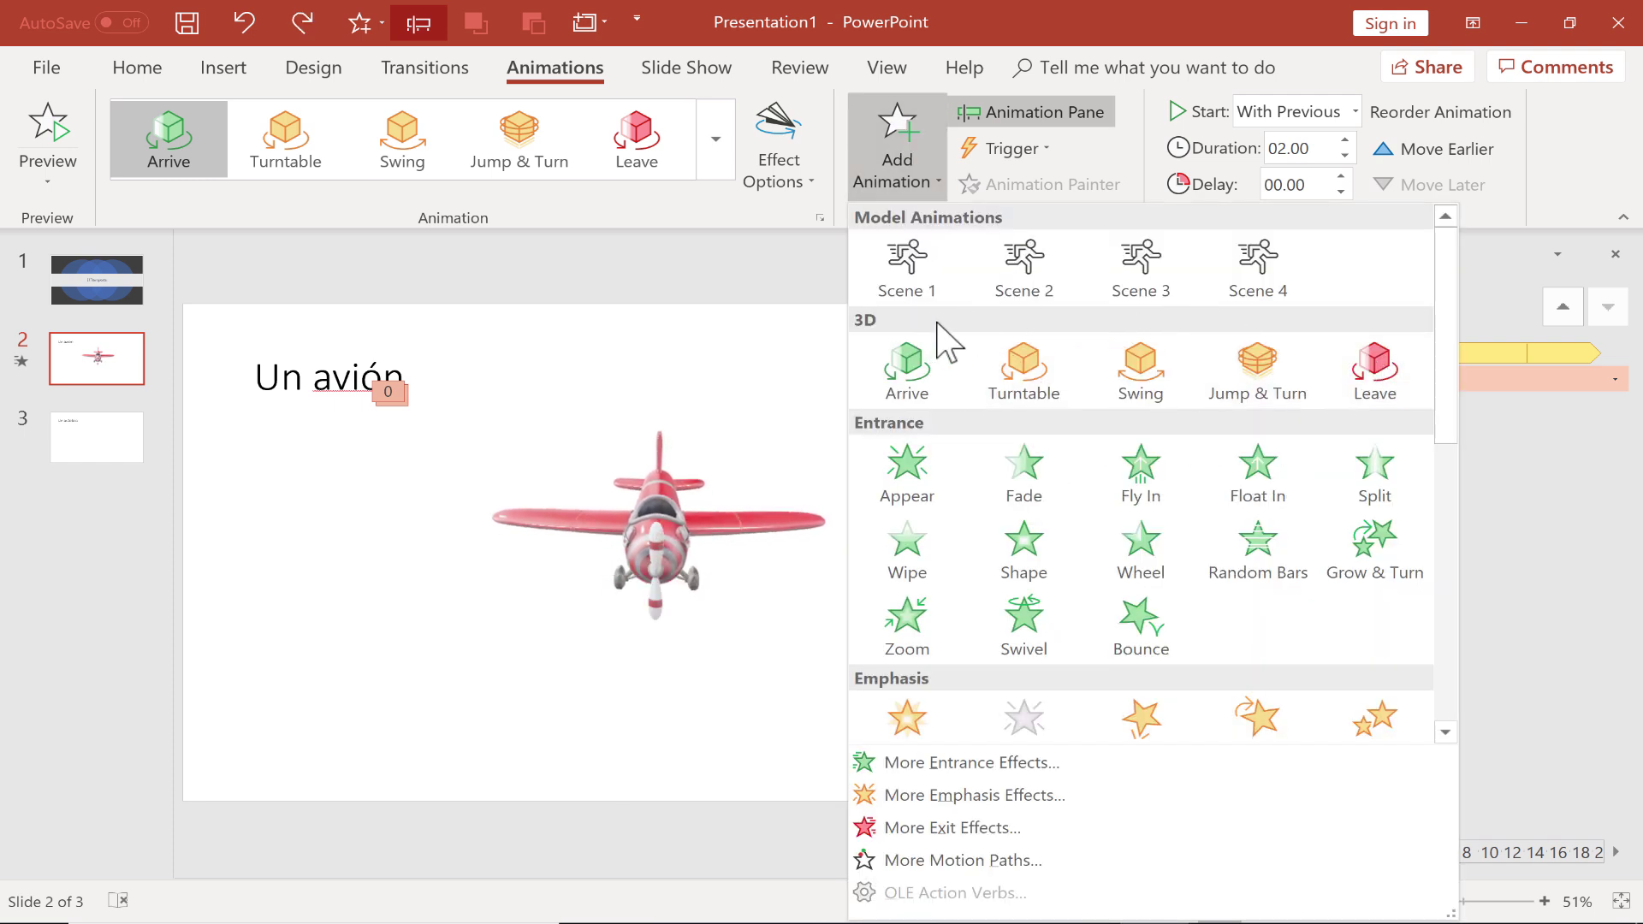
click(1375, 368)
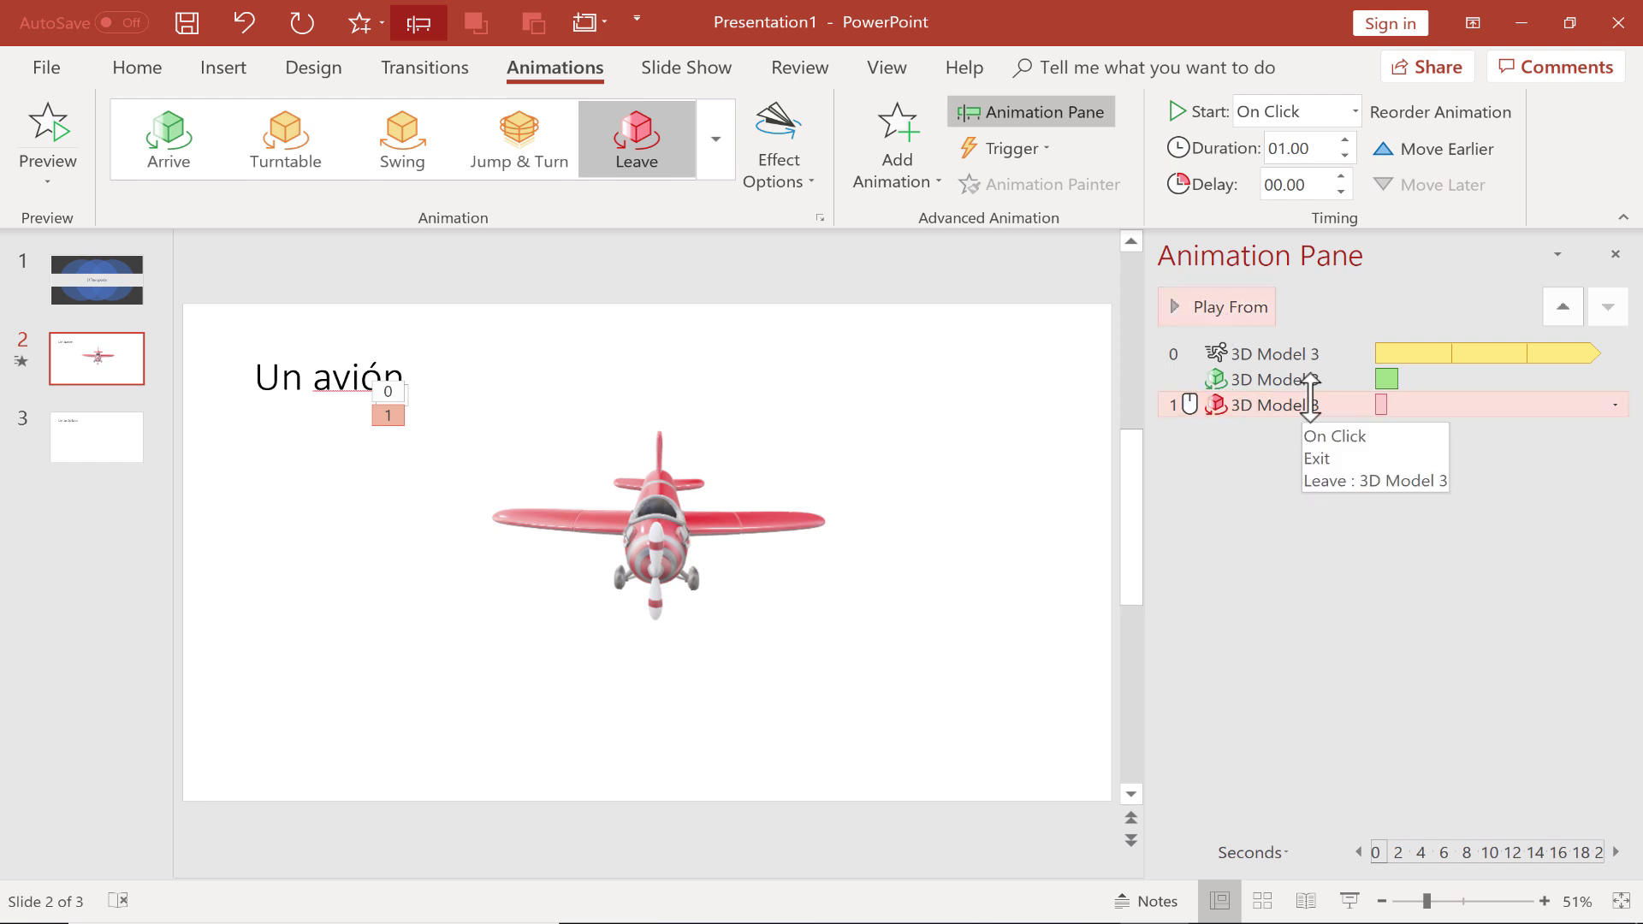
click(1278, 352)
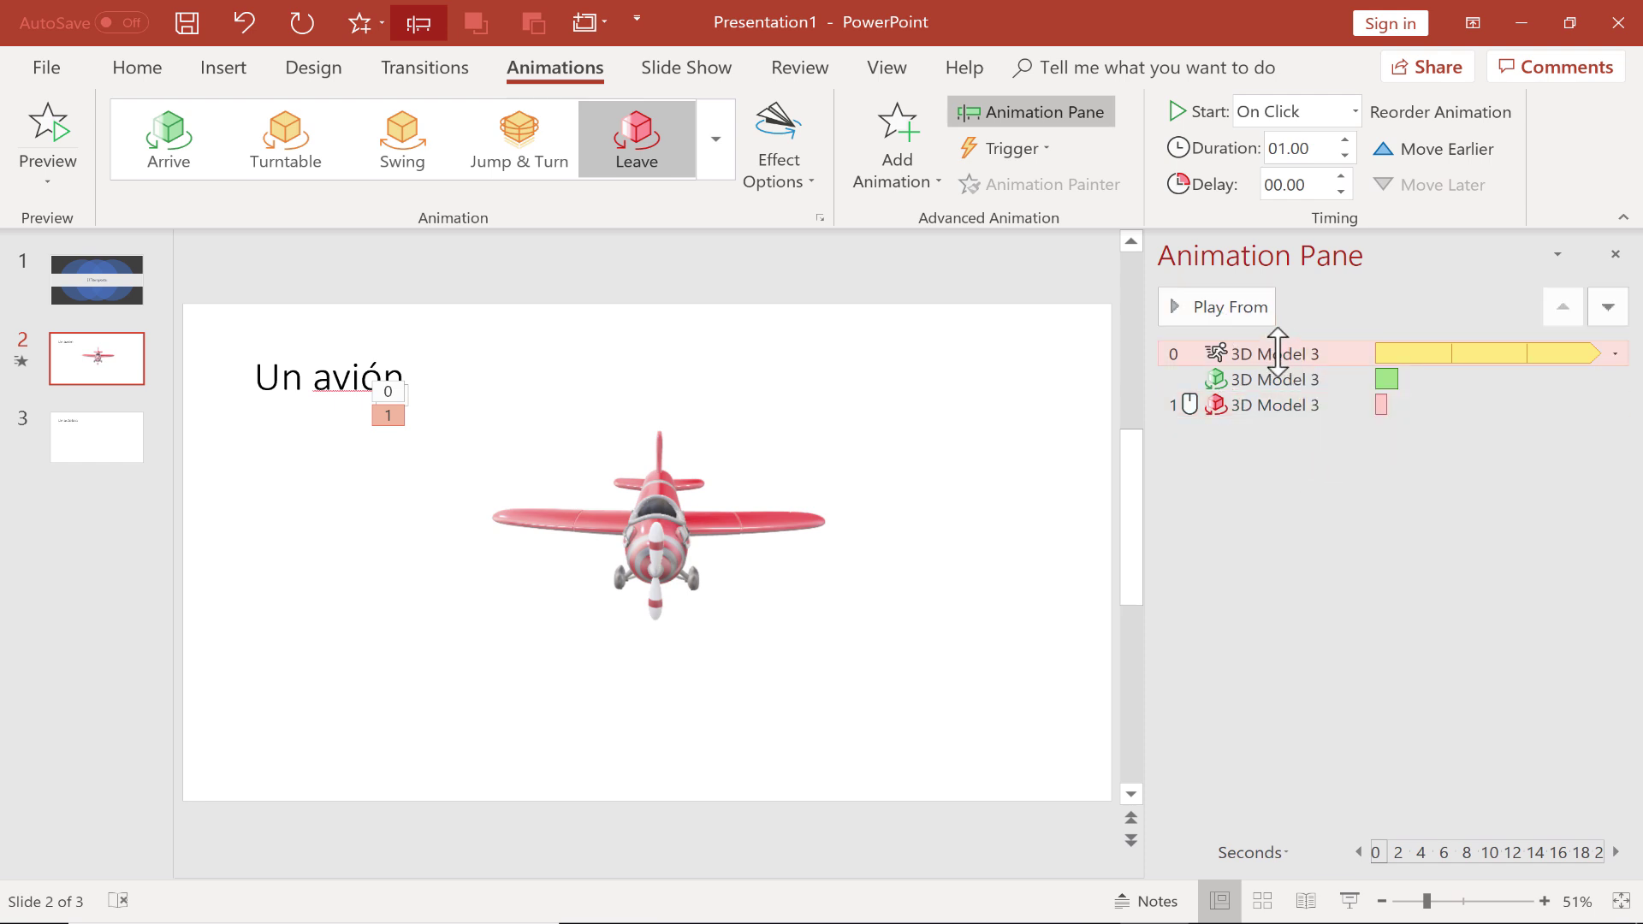
click(1228, 308)
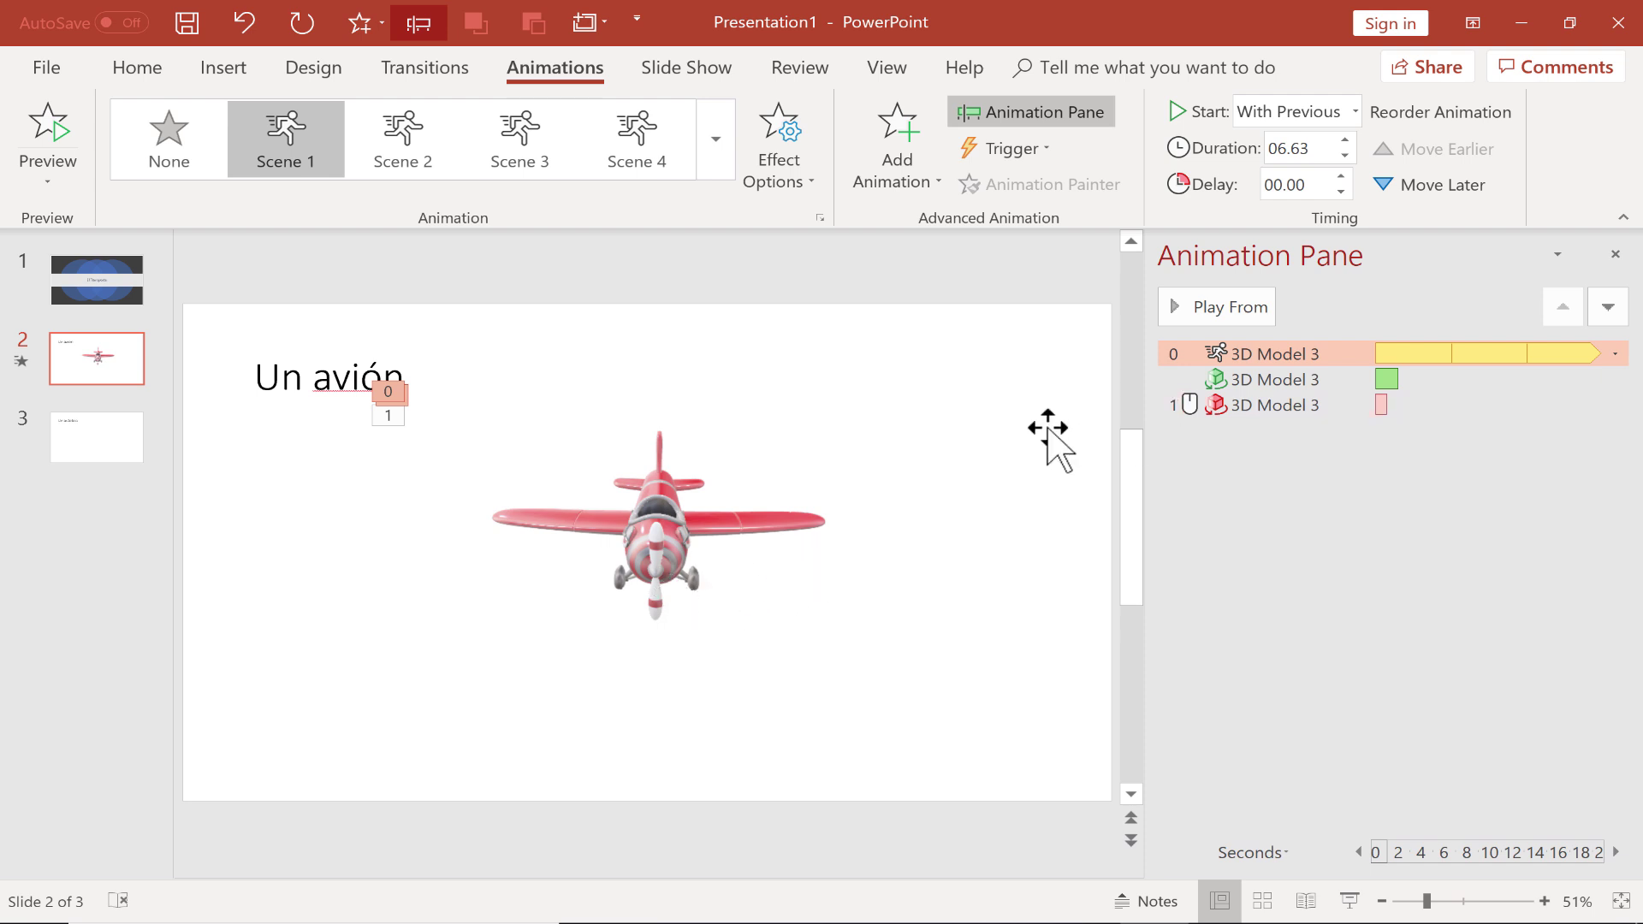
Step: Set the Leave exit's direction to Down and try a Subtle intensity
click(1296, 405)
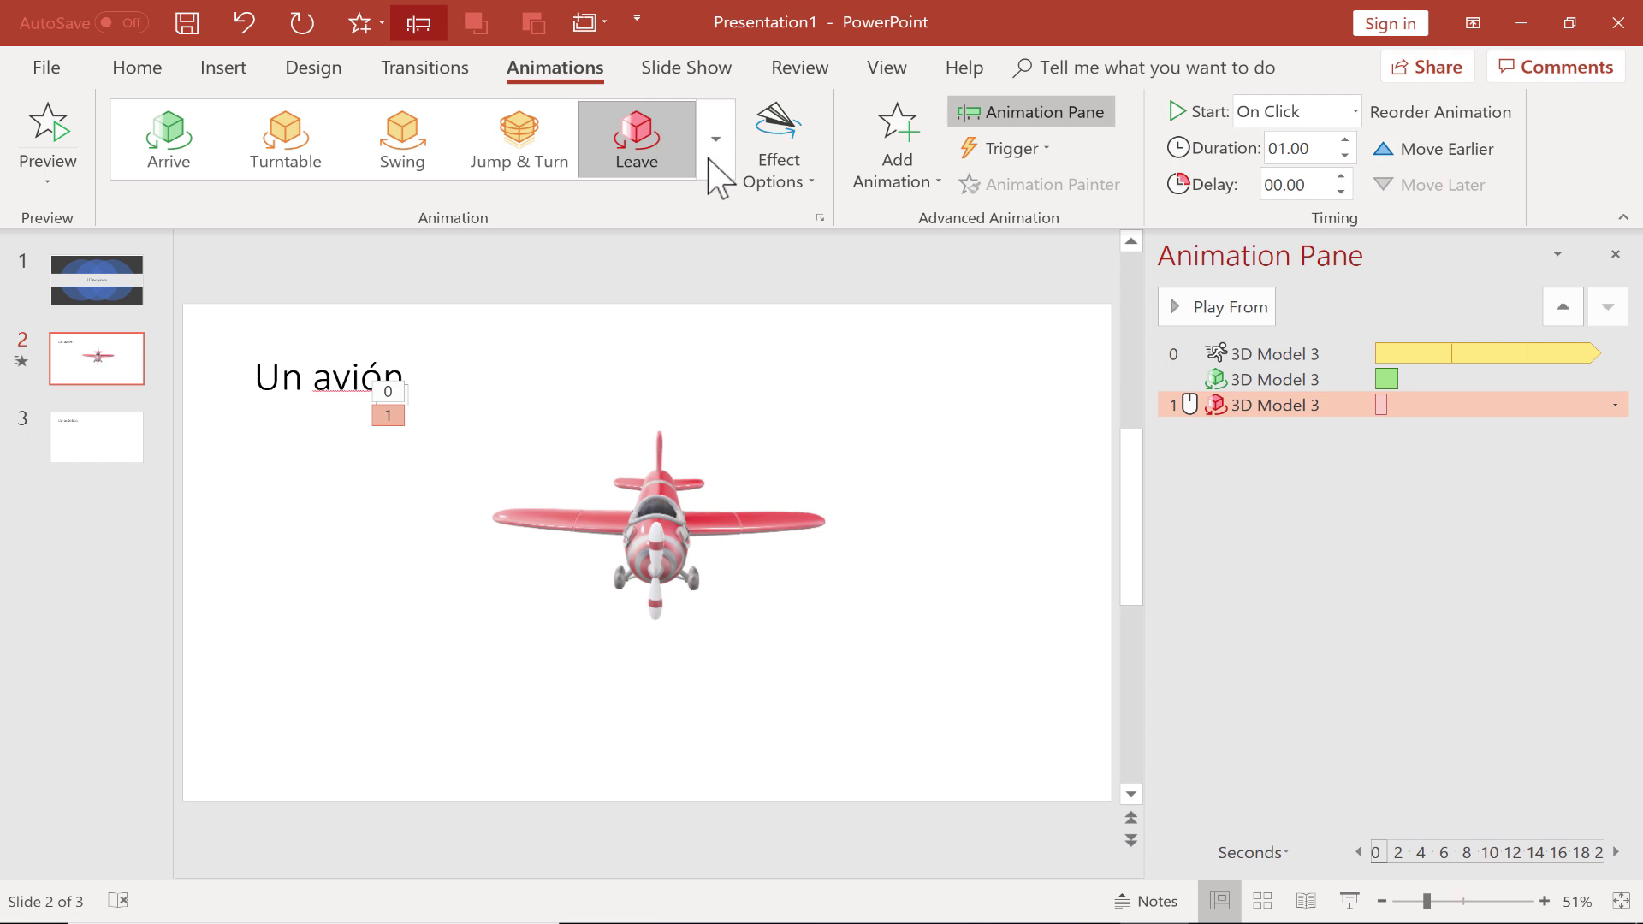
click(792, 176)
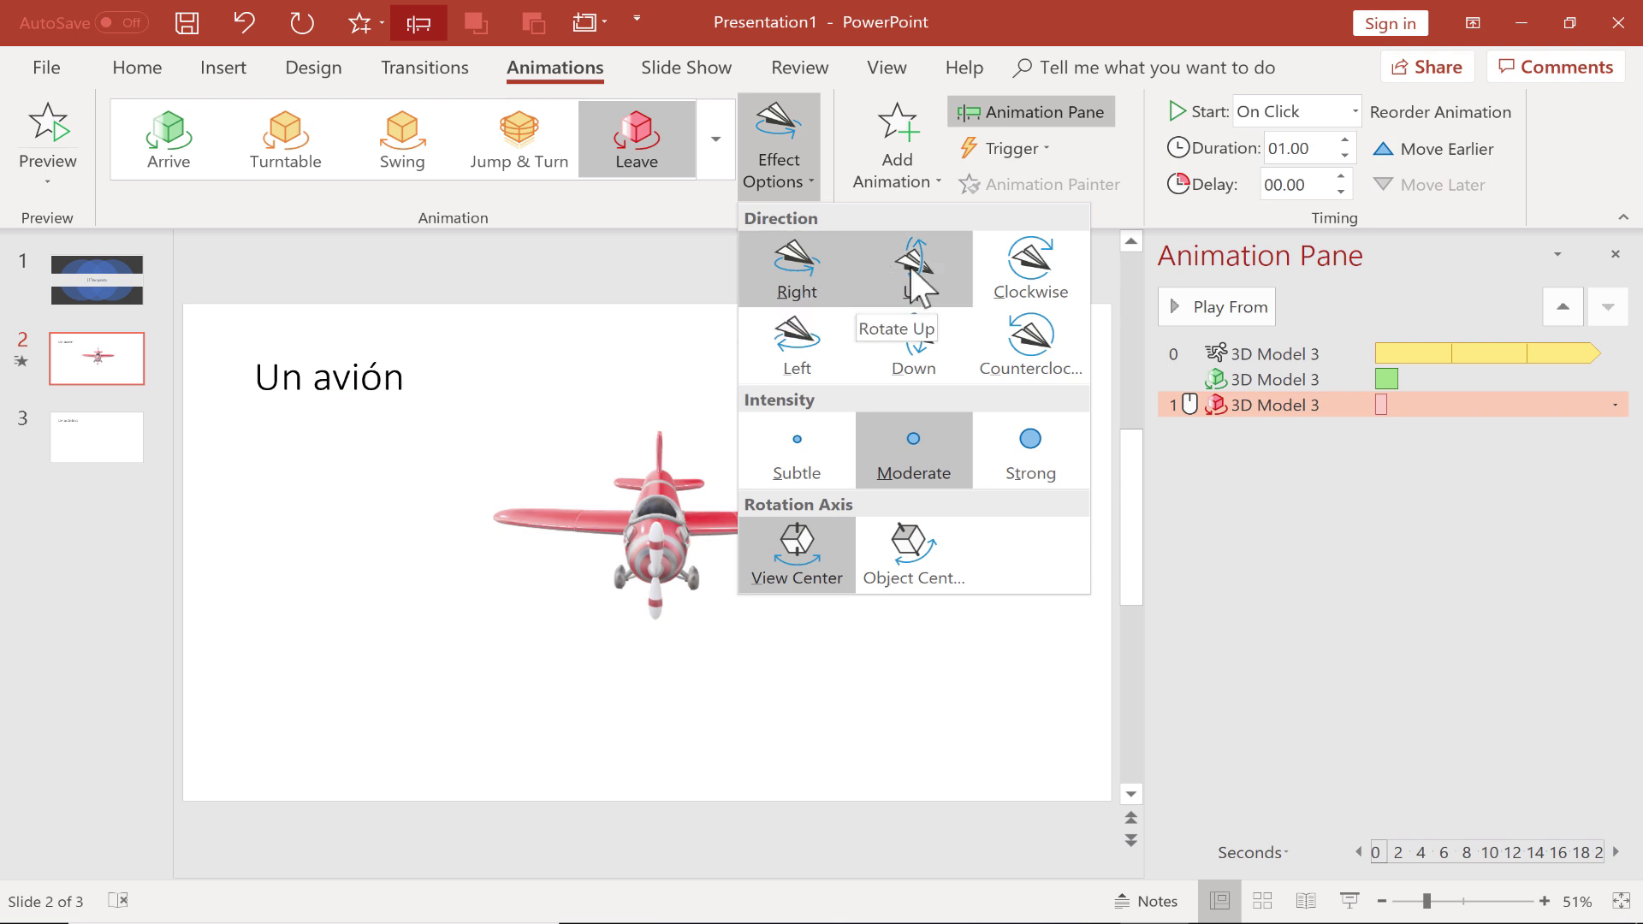
click(916, 346)
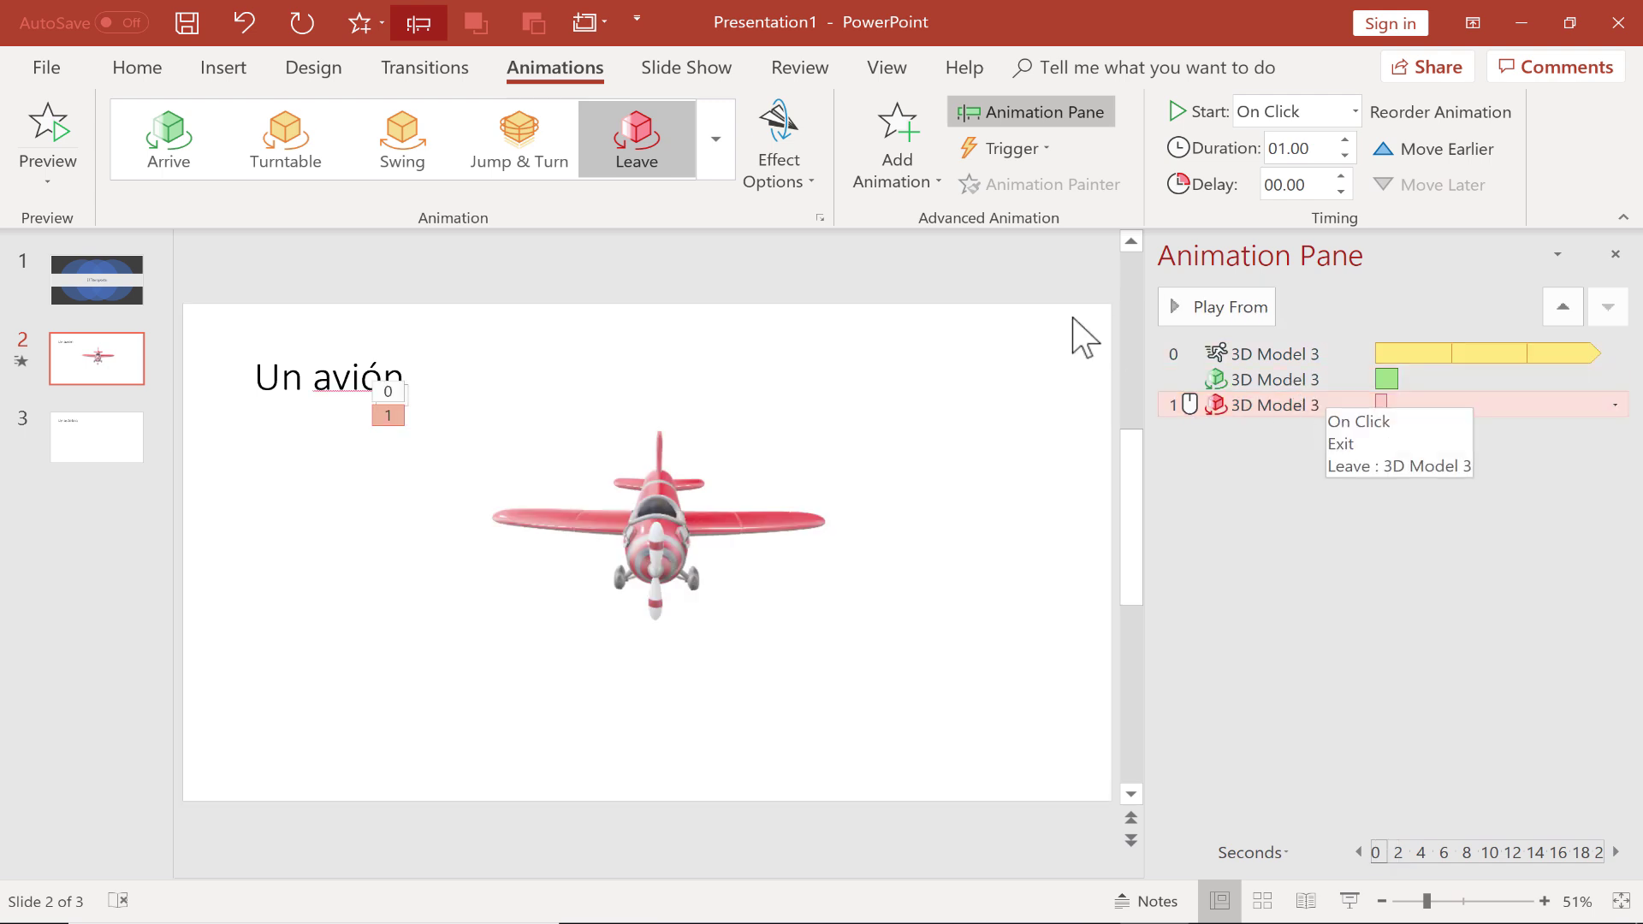
click(780, 180)
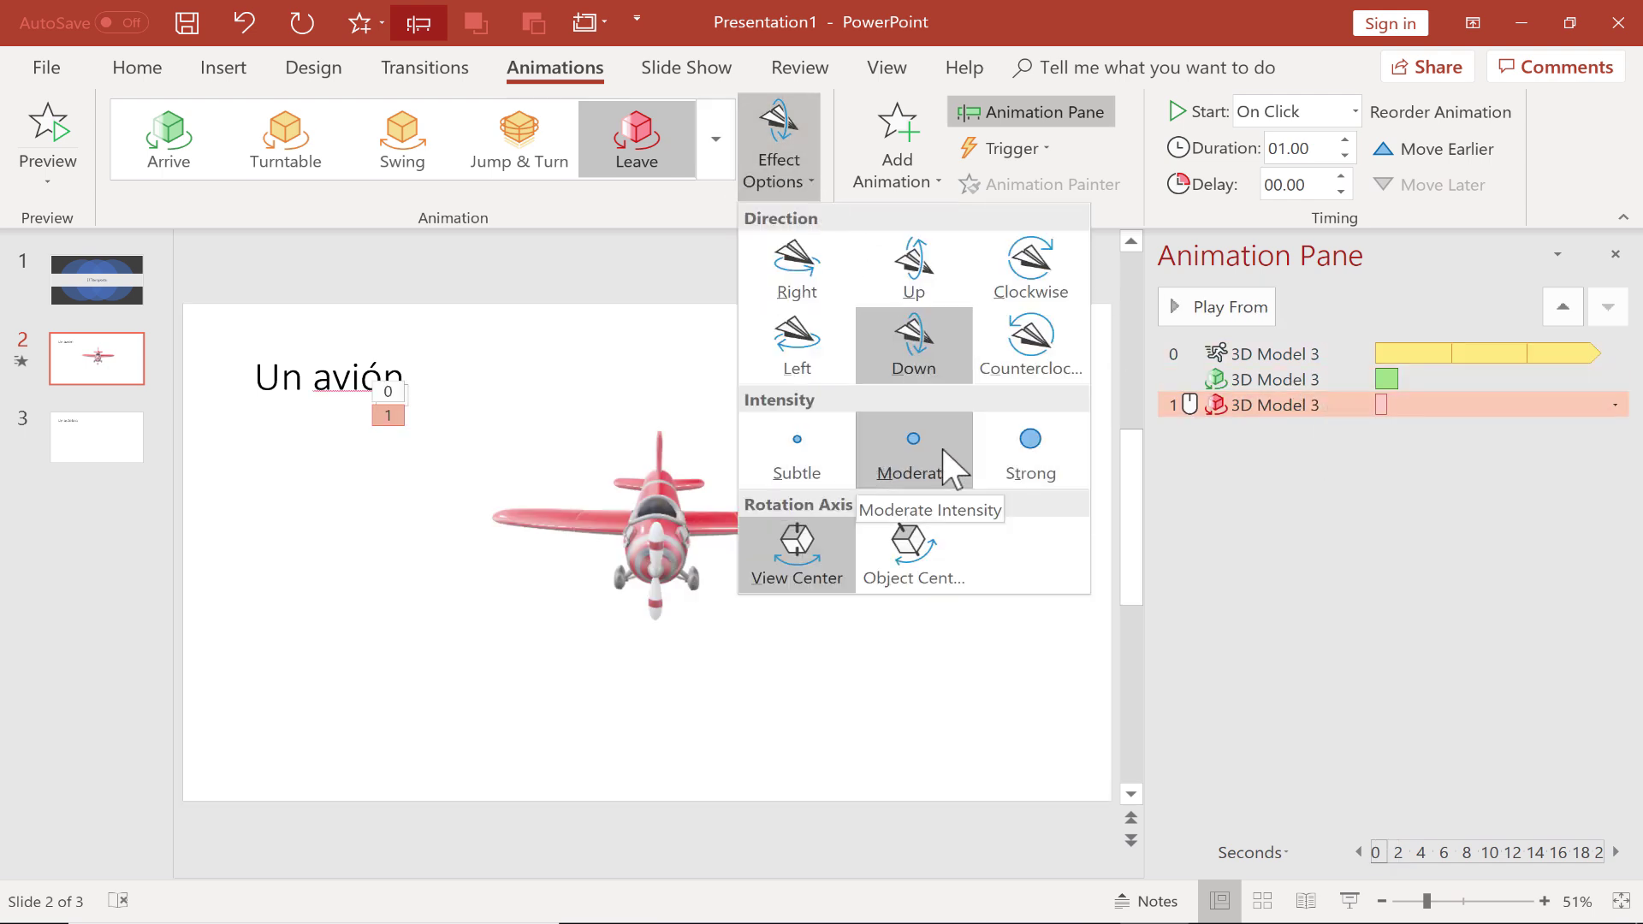
click(817, 462)
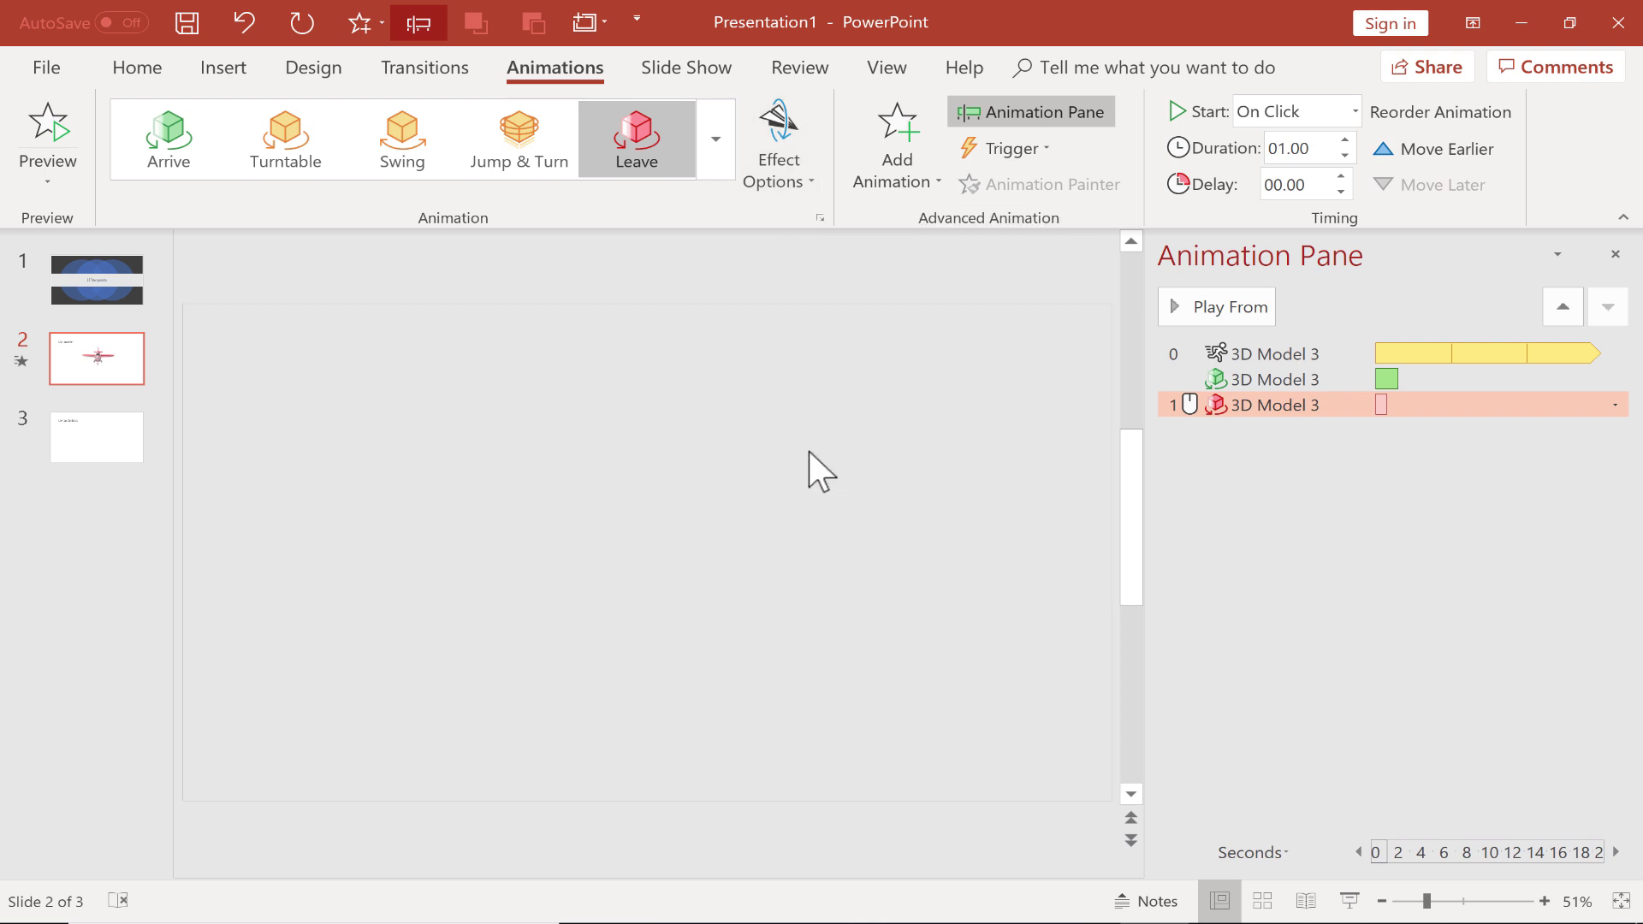
scroll(777, 259, down, 3)
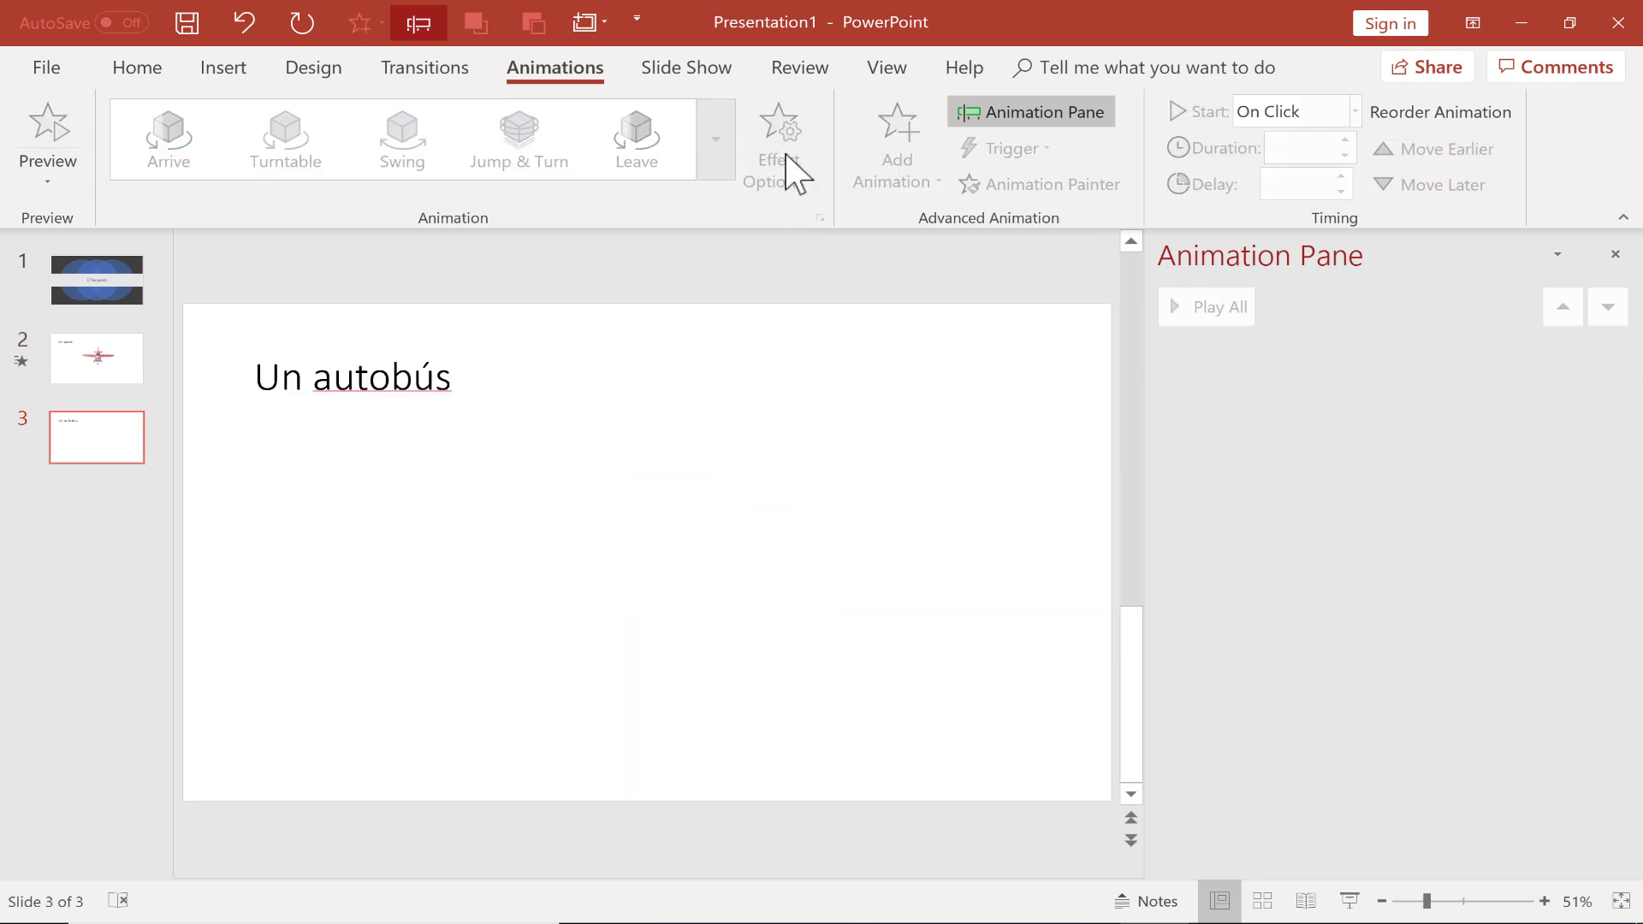
scroll(844, 385, up, 3)
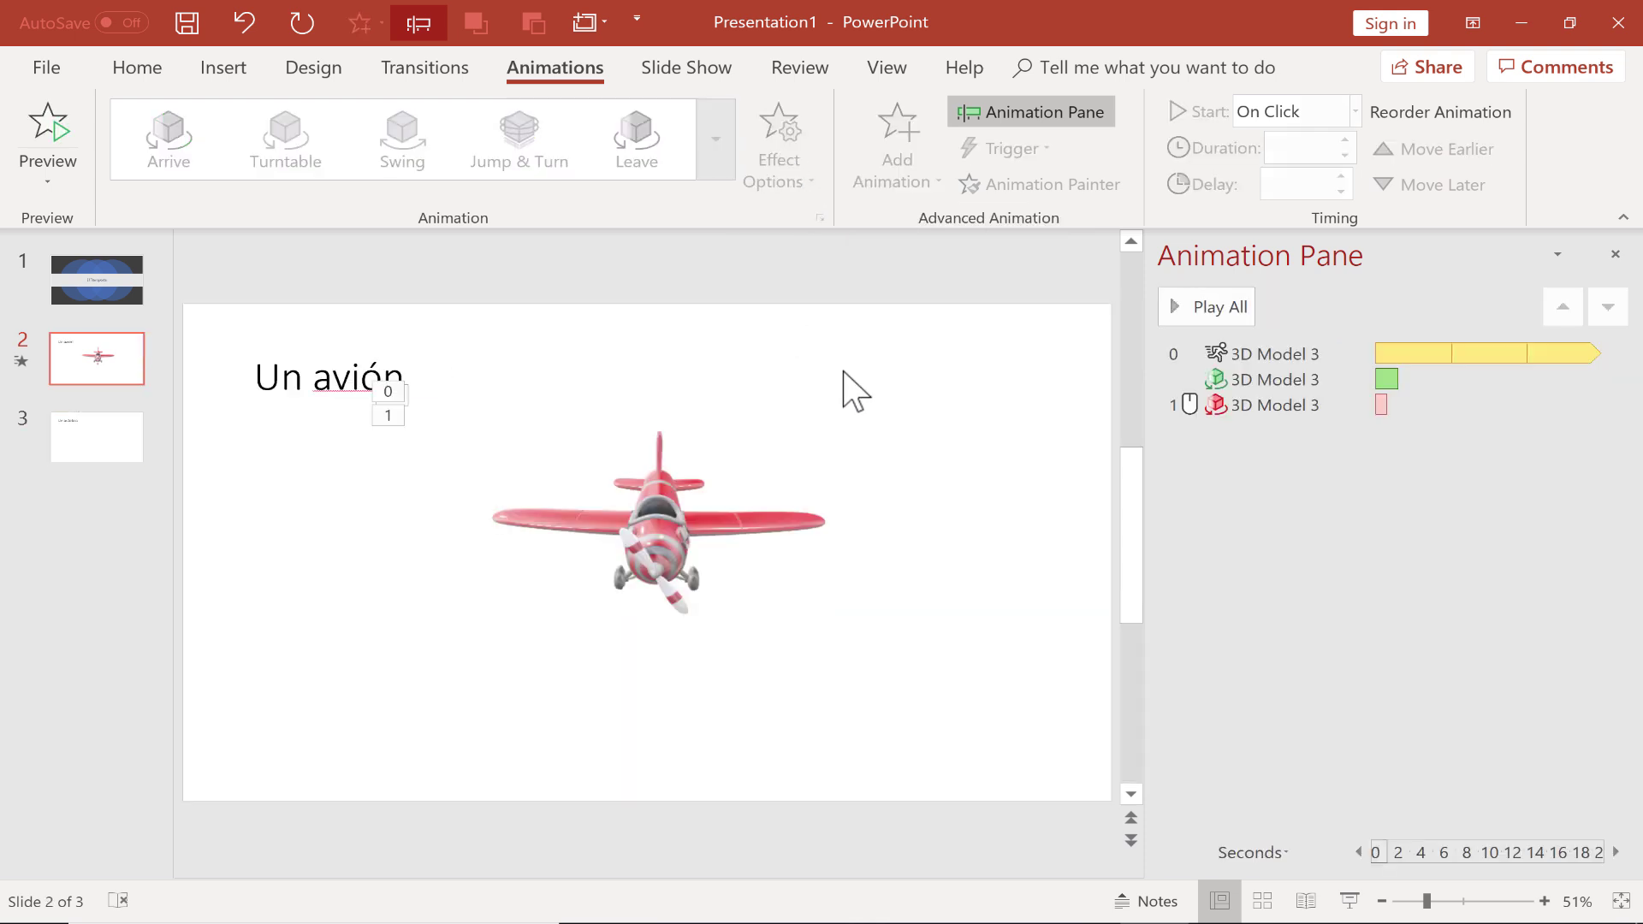
Step: Make the Leave exit Strong and try the Object Center and View Center rotation axes
click(1277, 401)
click(779, 159)
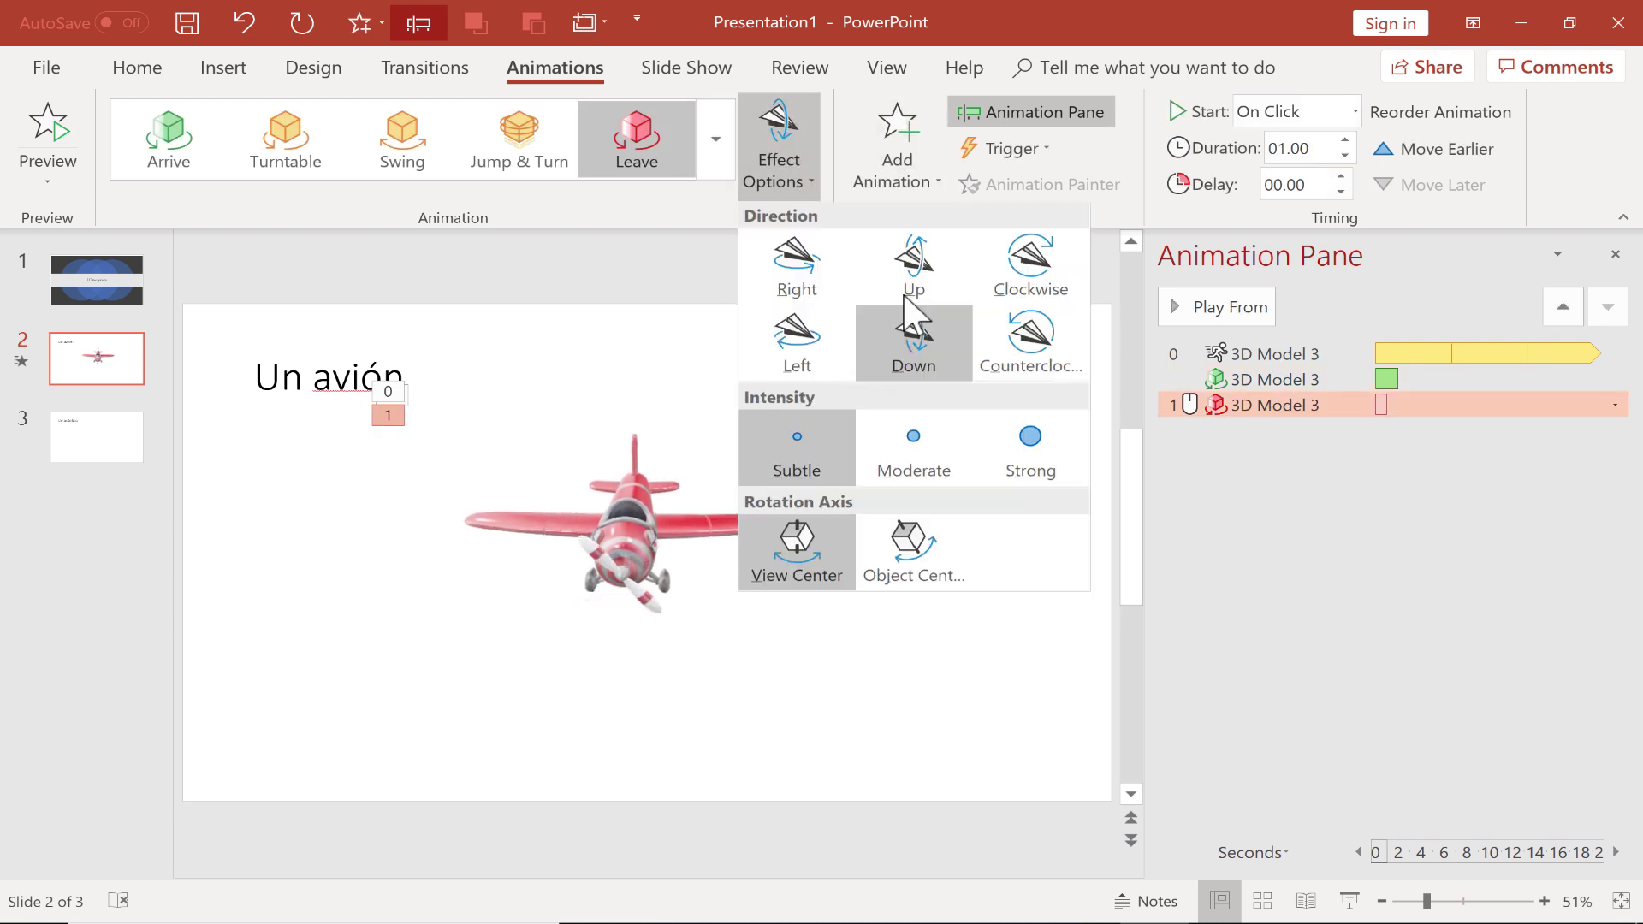
click(1046, 458)
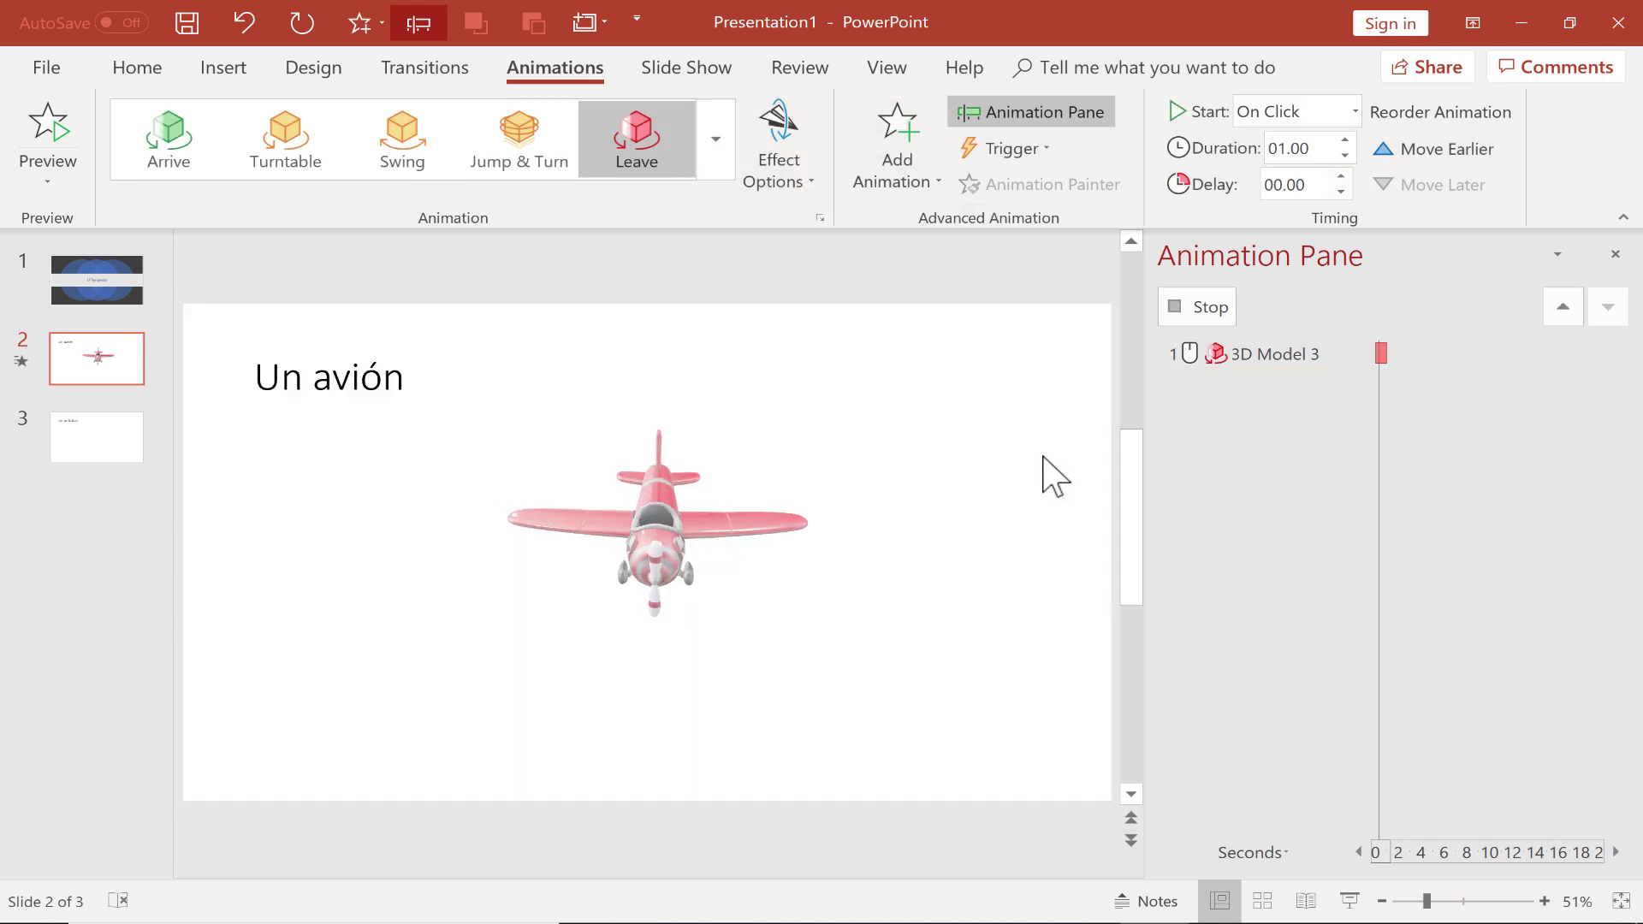
click(779, 150)
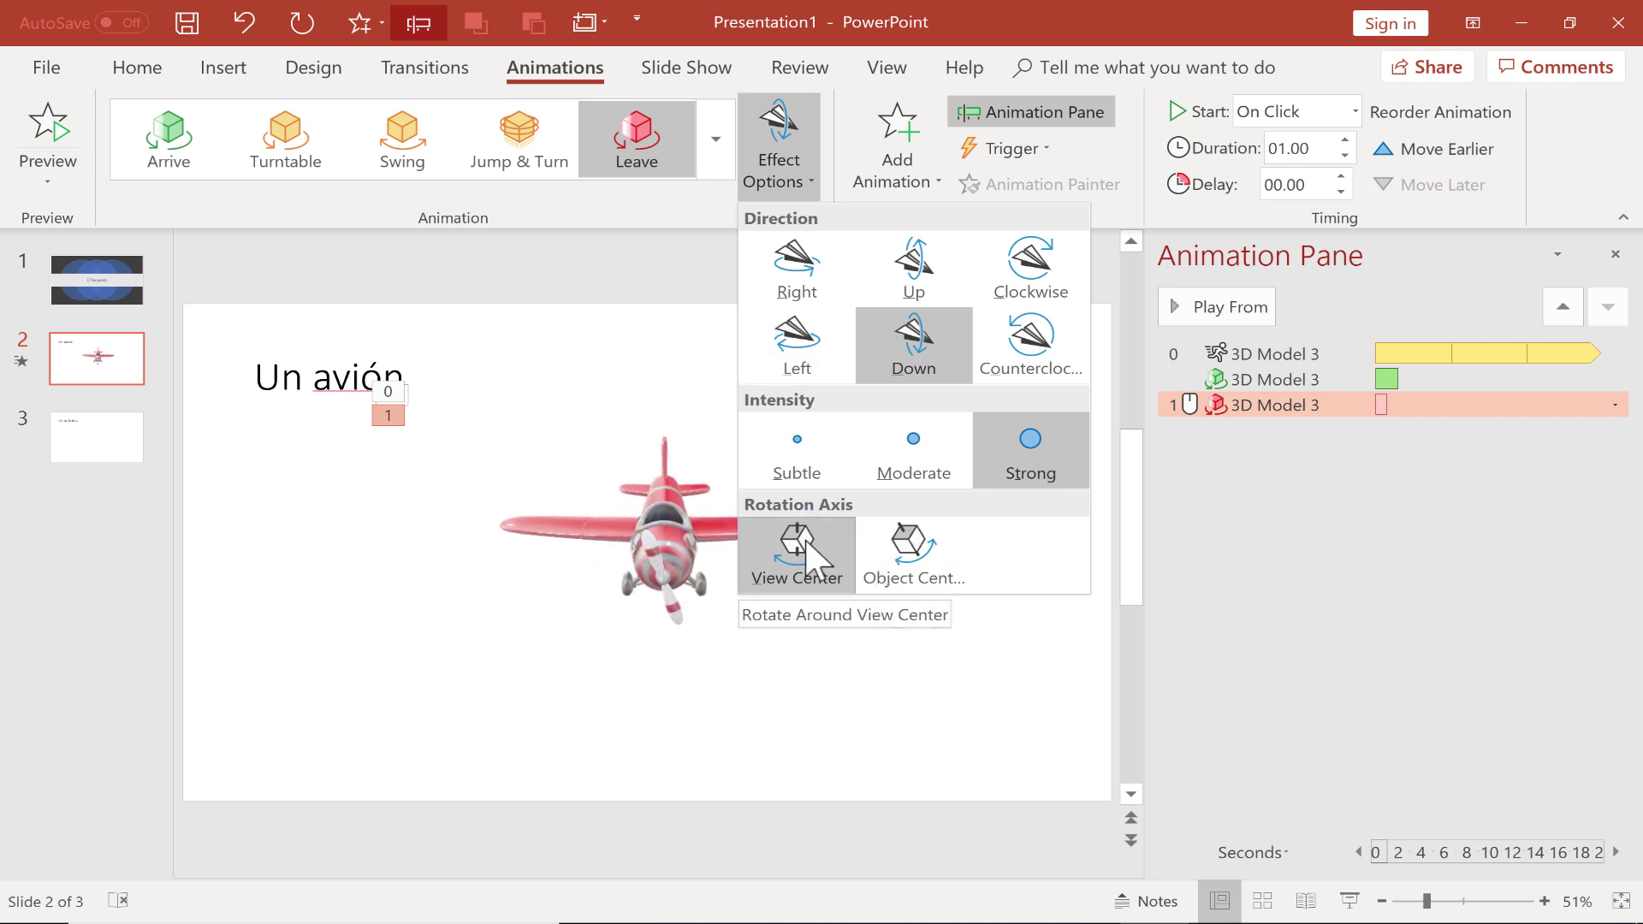
click(910, 550)
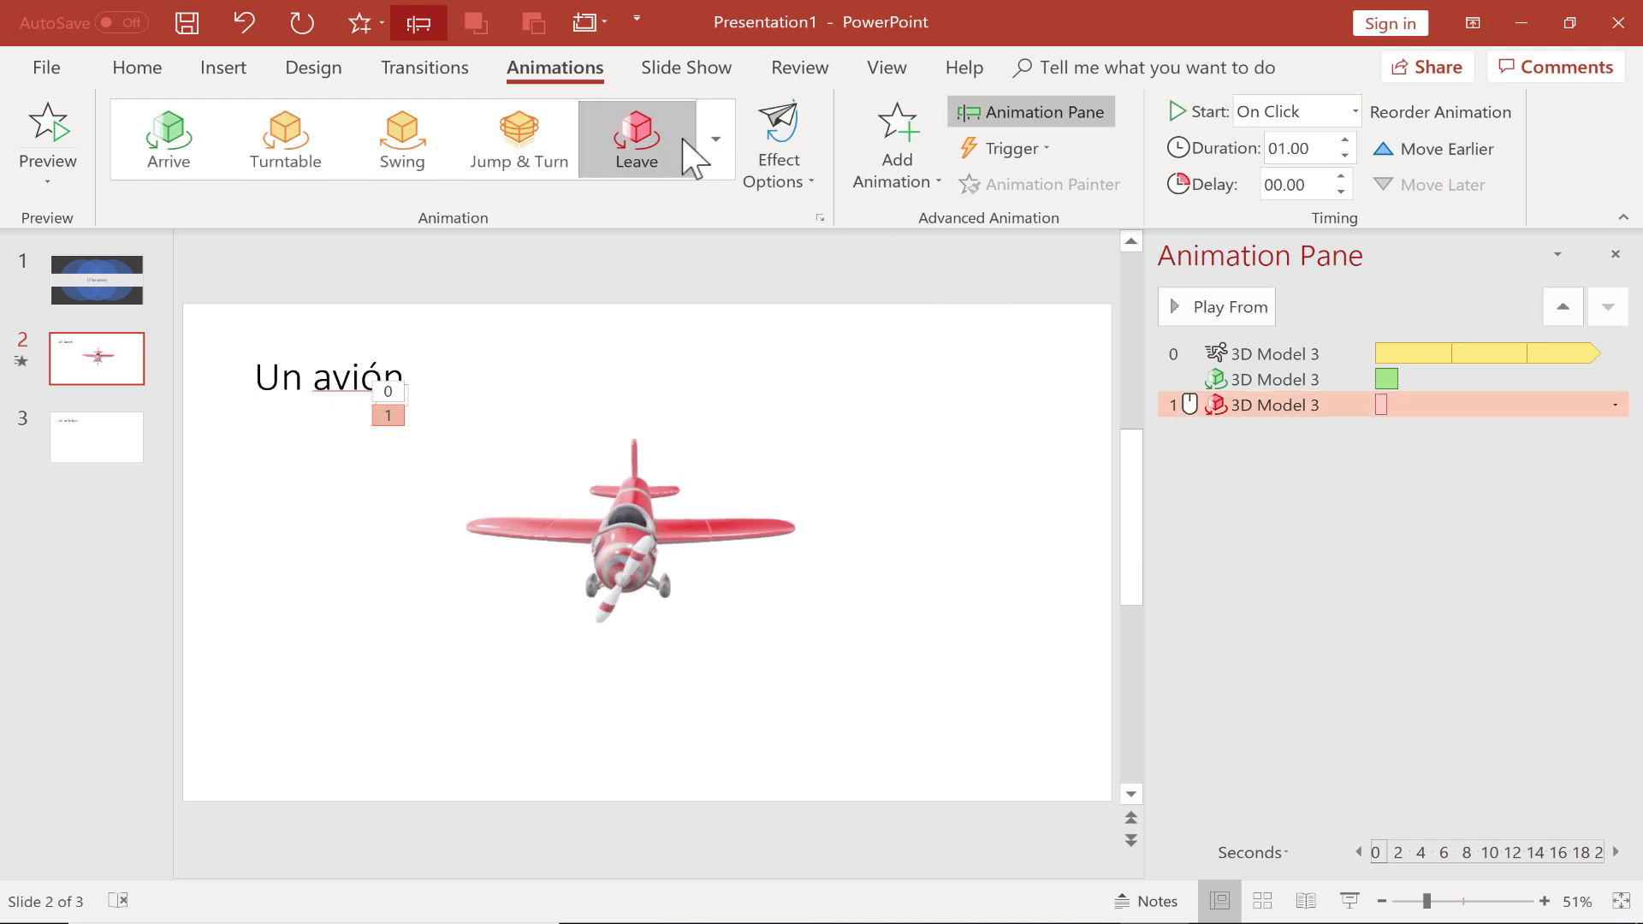
click(771, 161)
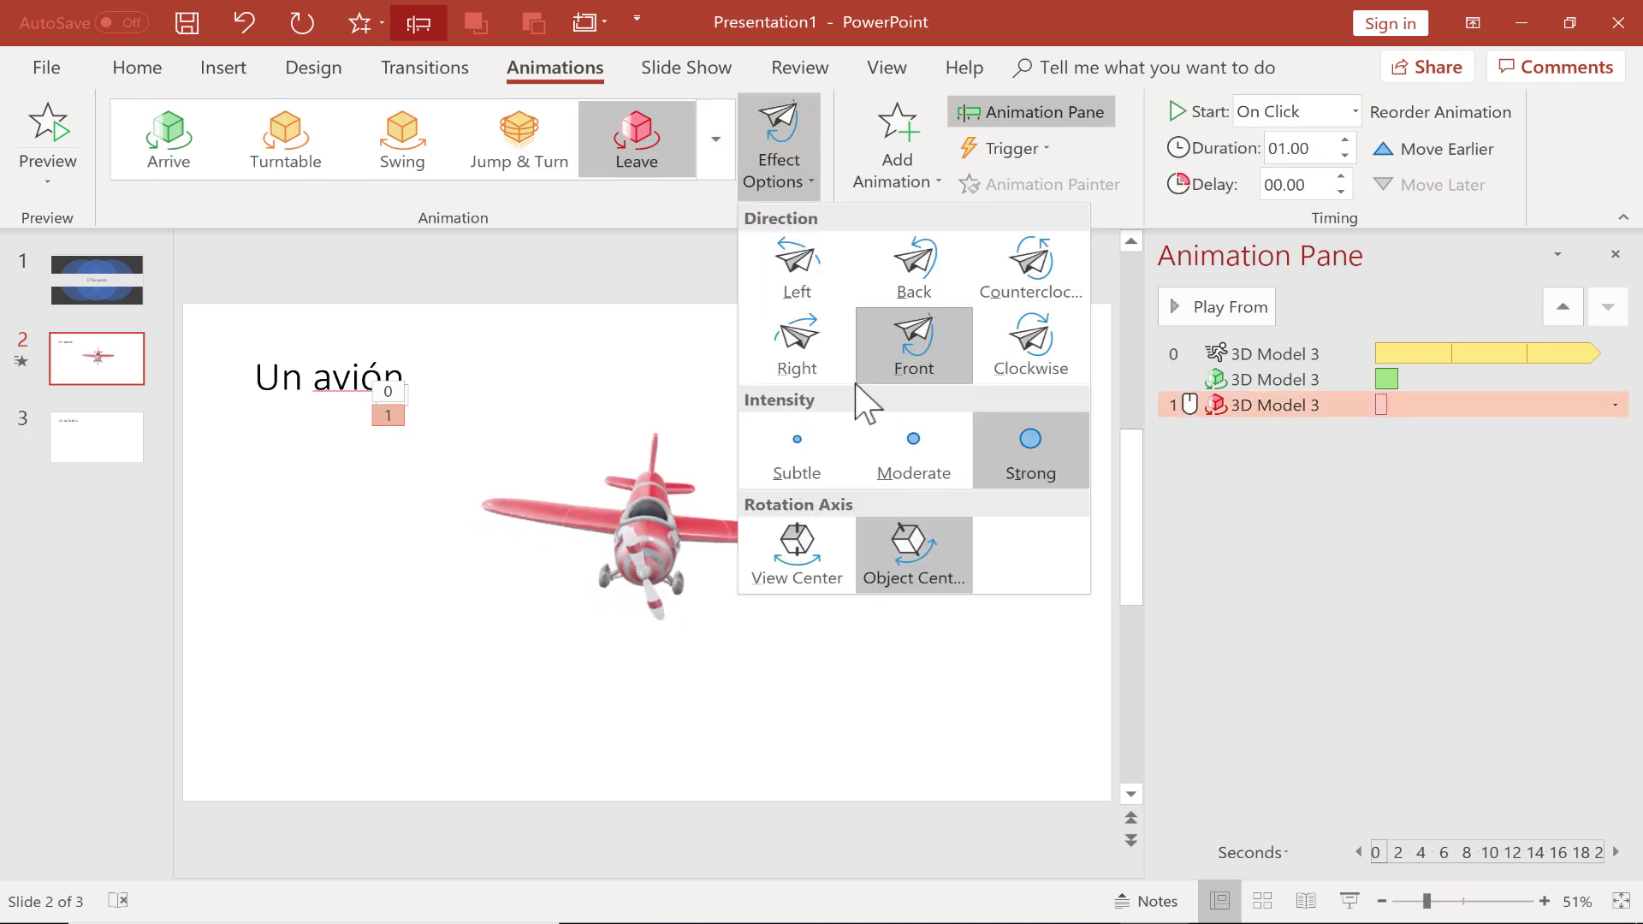
click(804, 572)
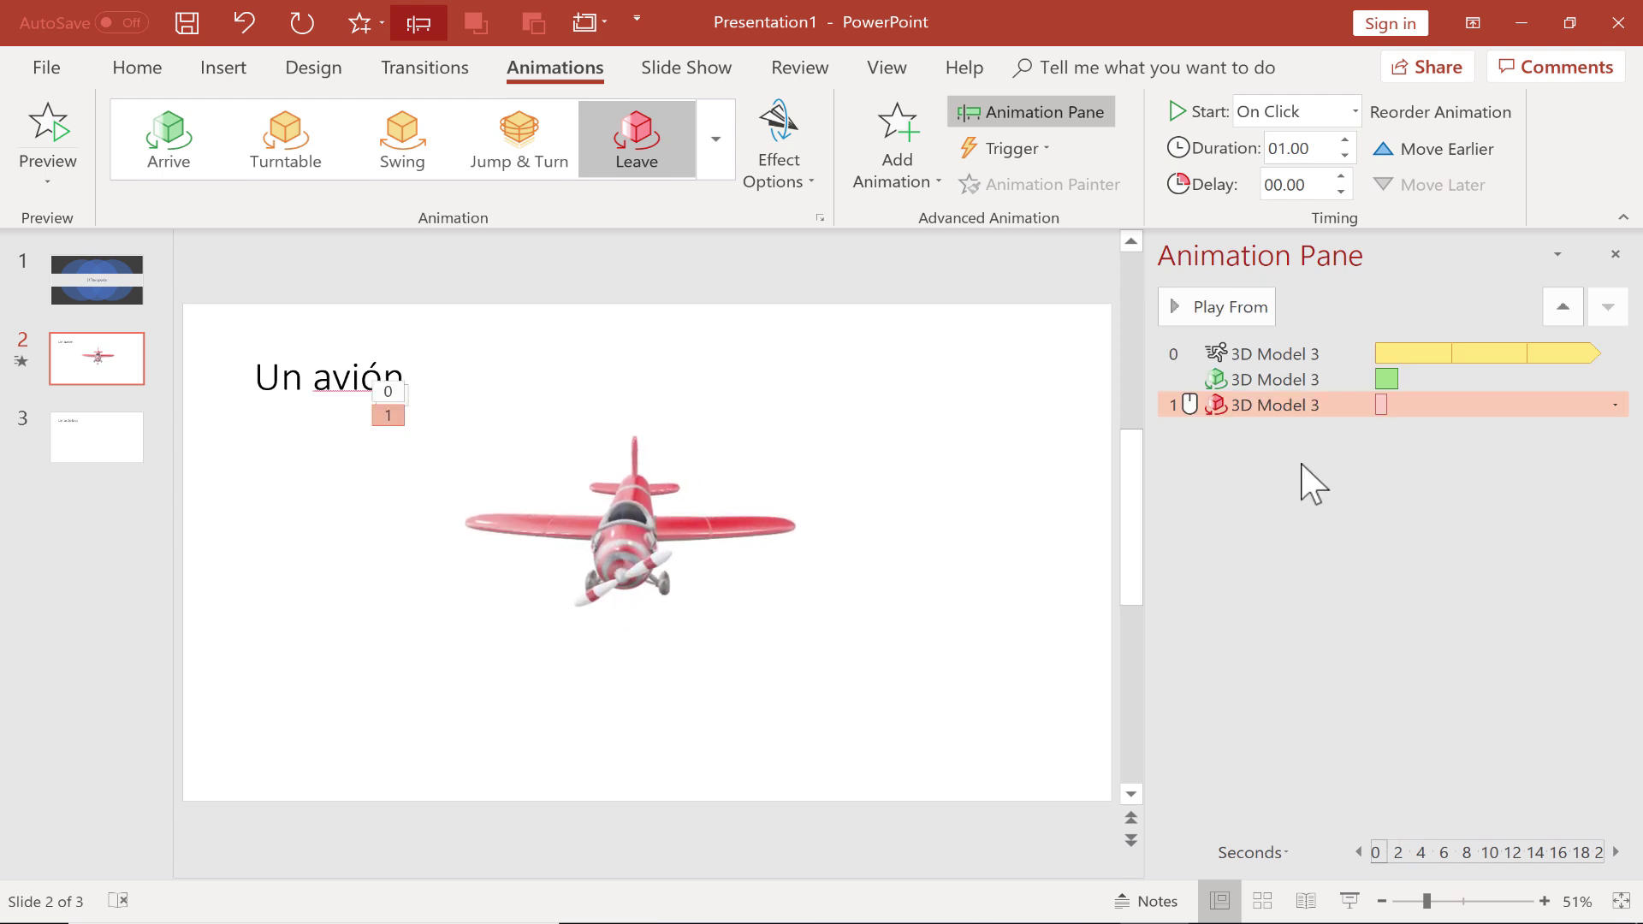
Step: Add a Lines motion path as the airplane's fourth animation, starting On Click
click(916, 152)
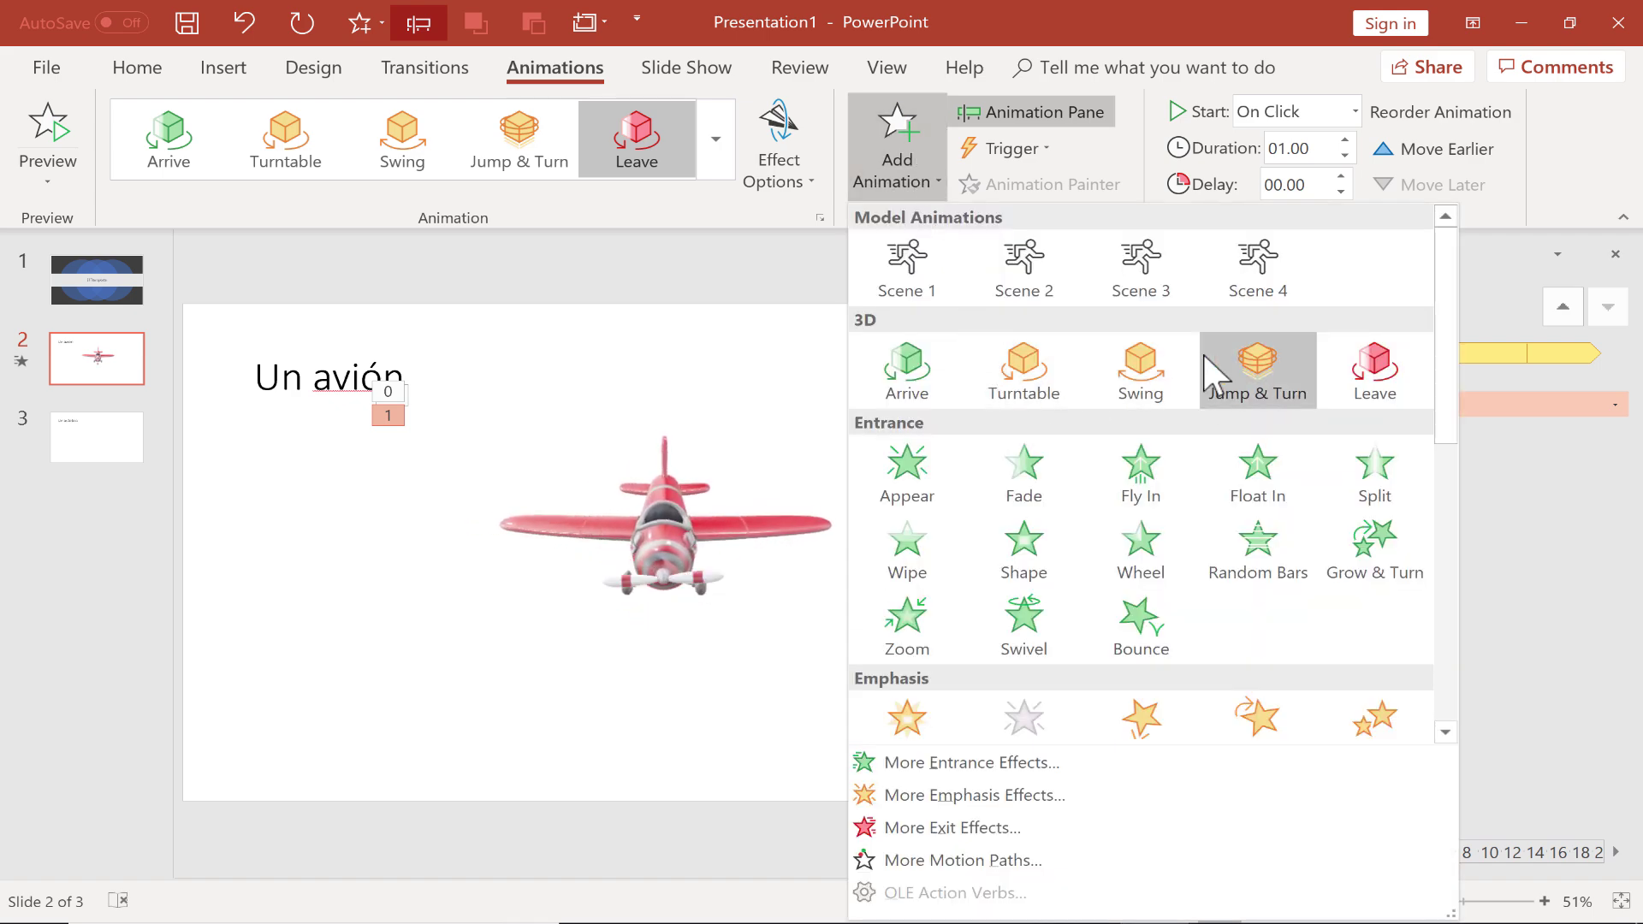
scroll(1207, 364, down, 3)
scroll(1211, 366, up, 3)
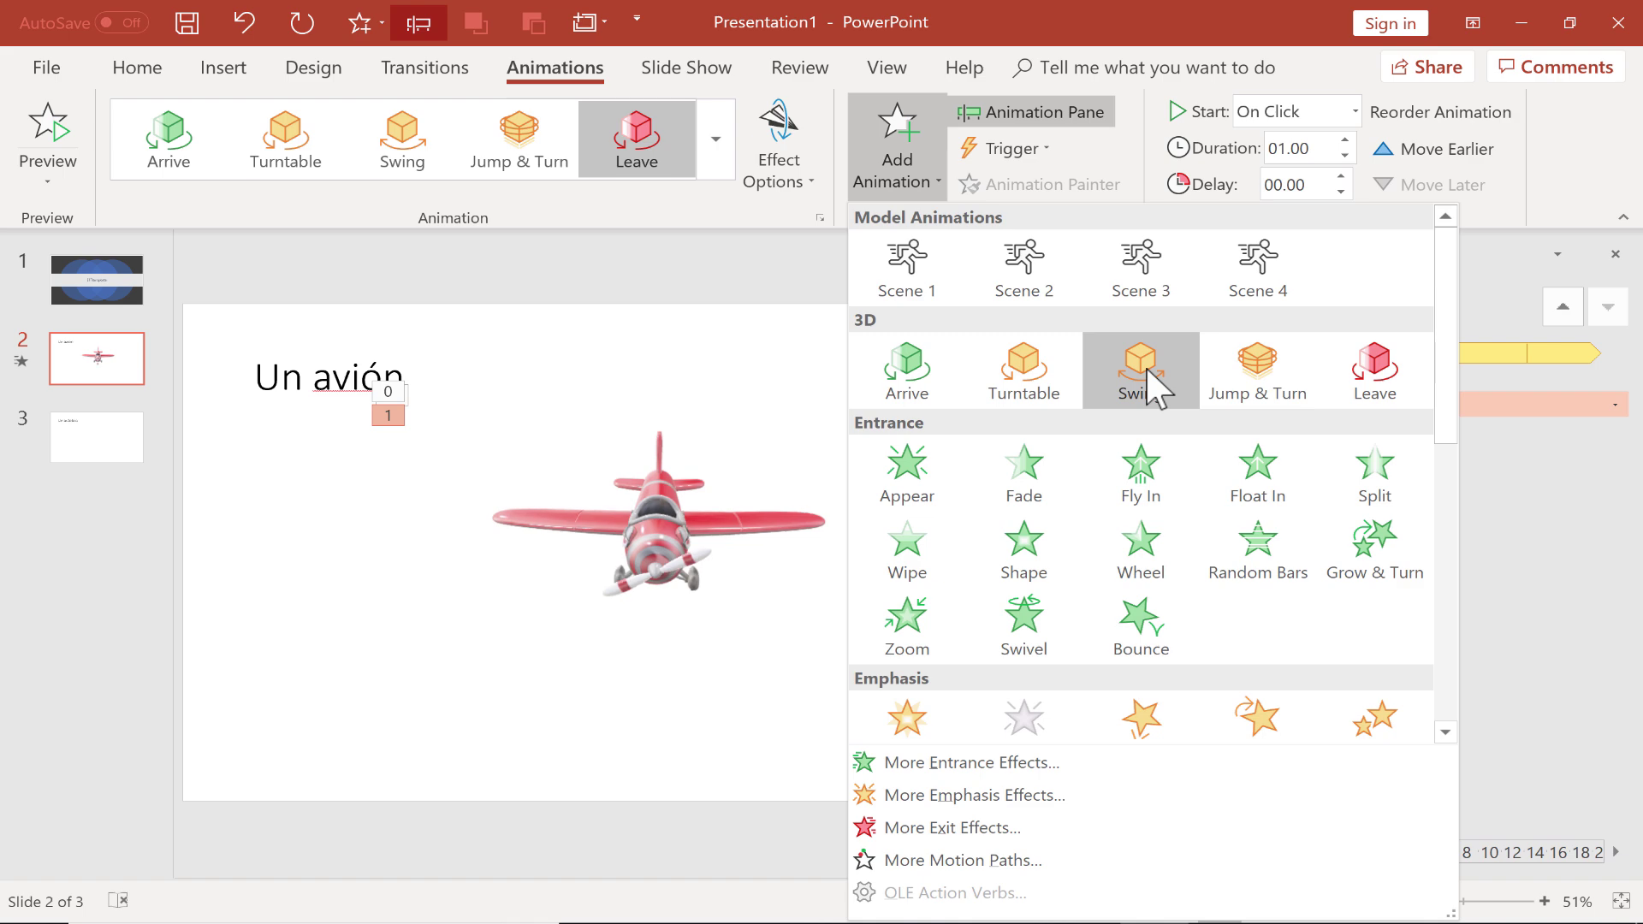
scroll(1151, 389, down, 3)
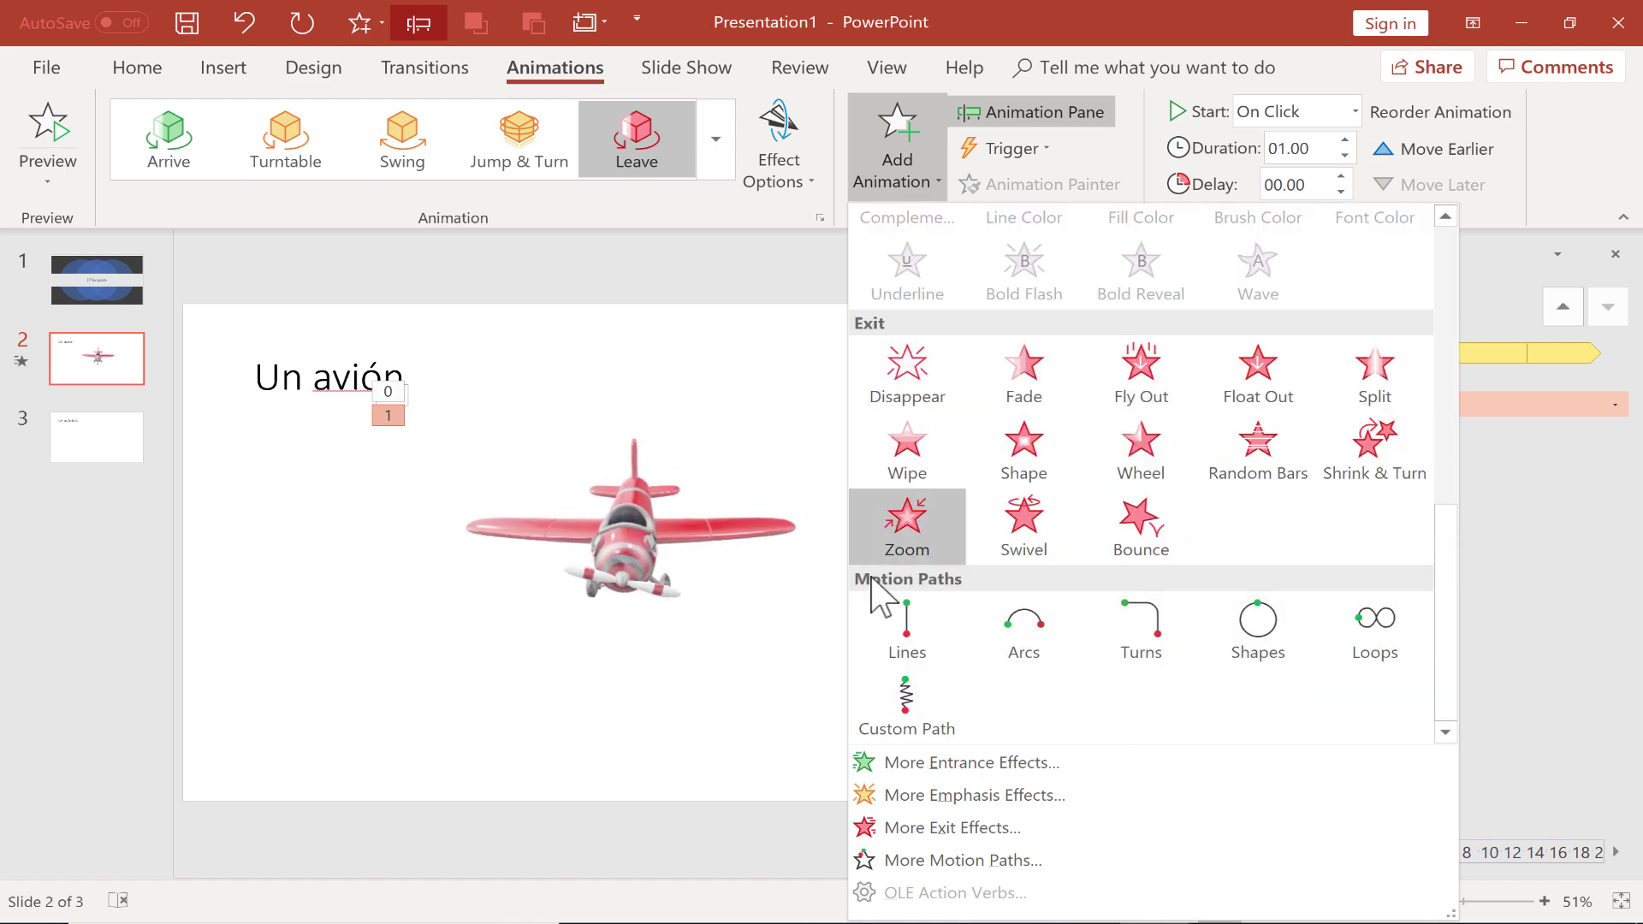
click(908, 616)
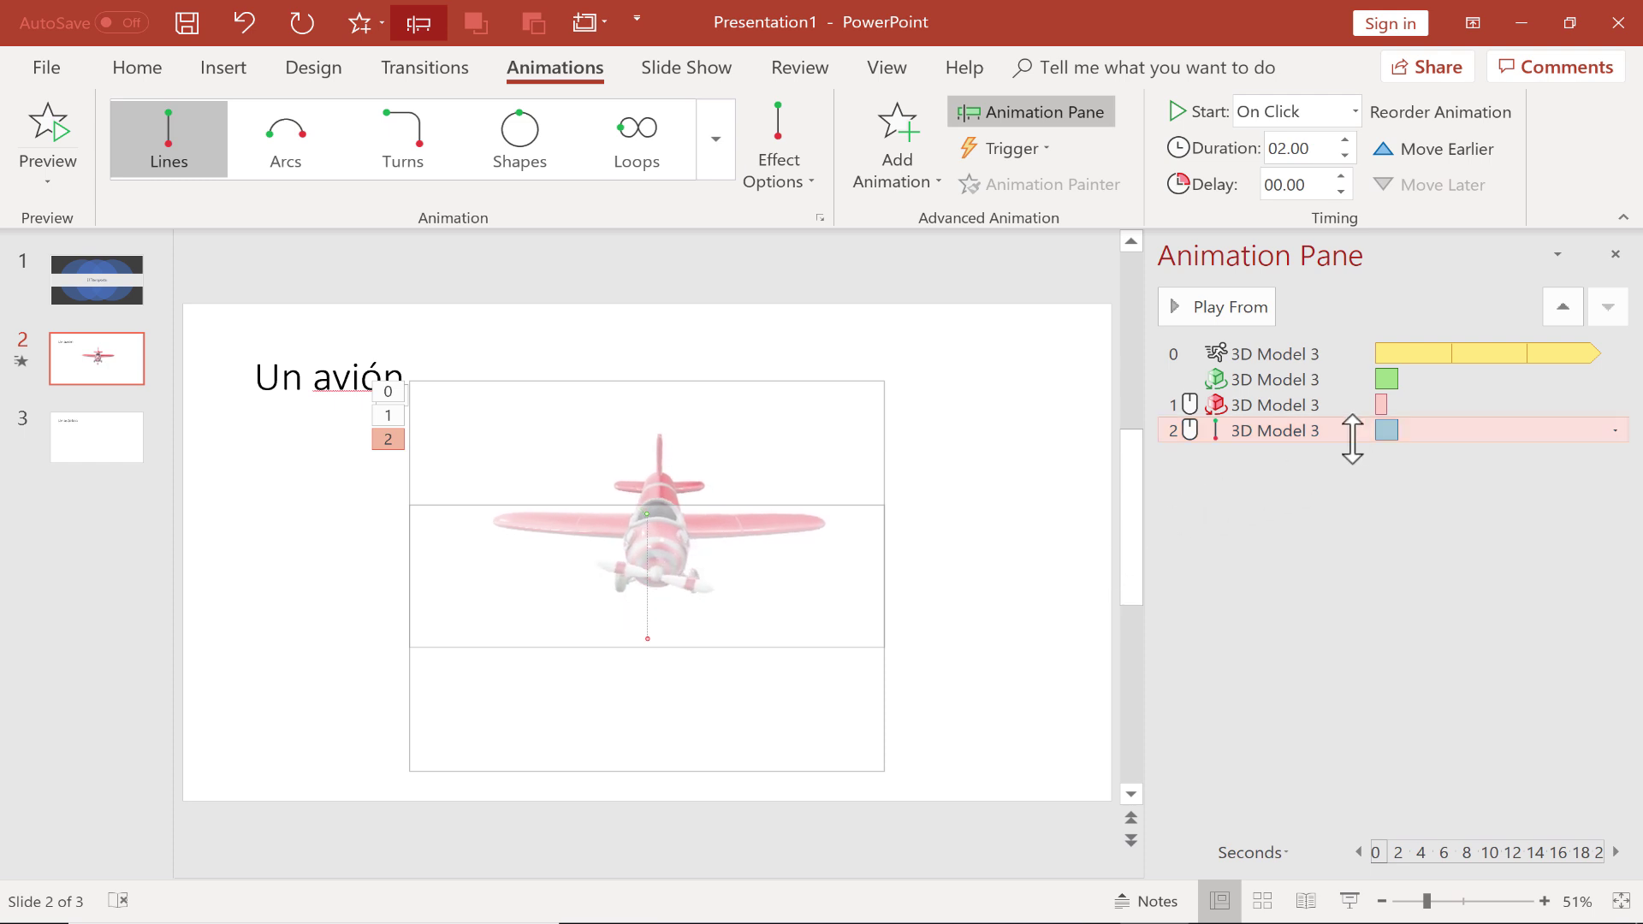
click(798, 649)
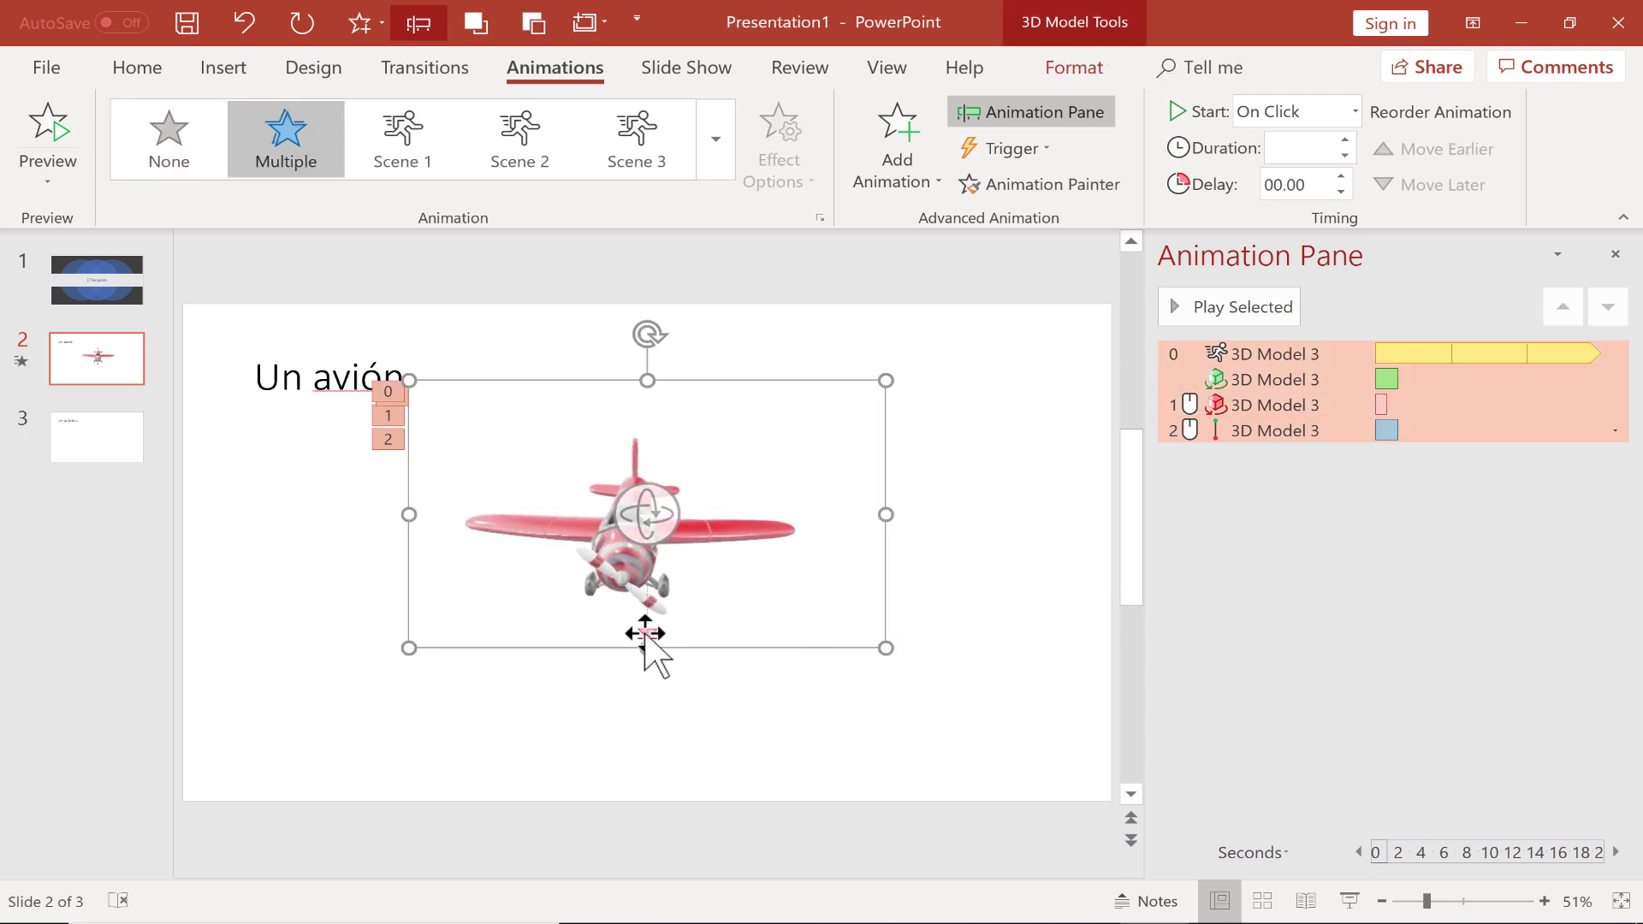
Step: Extend the line path's end below the slide and set it to start With Previous
drag(648, 635, 651, 850)
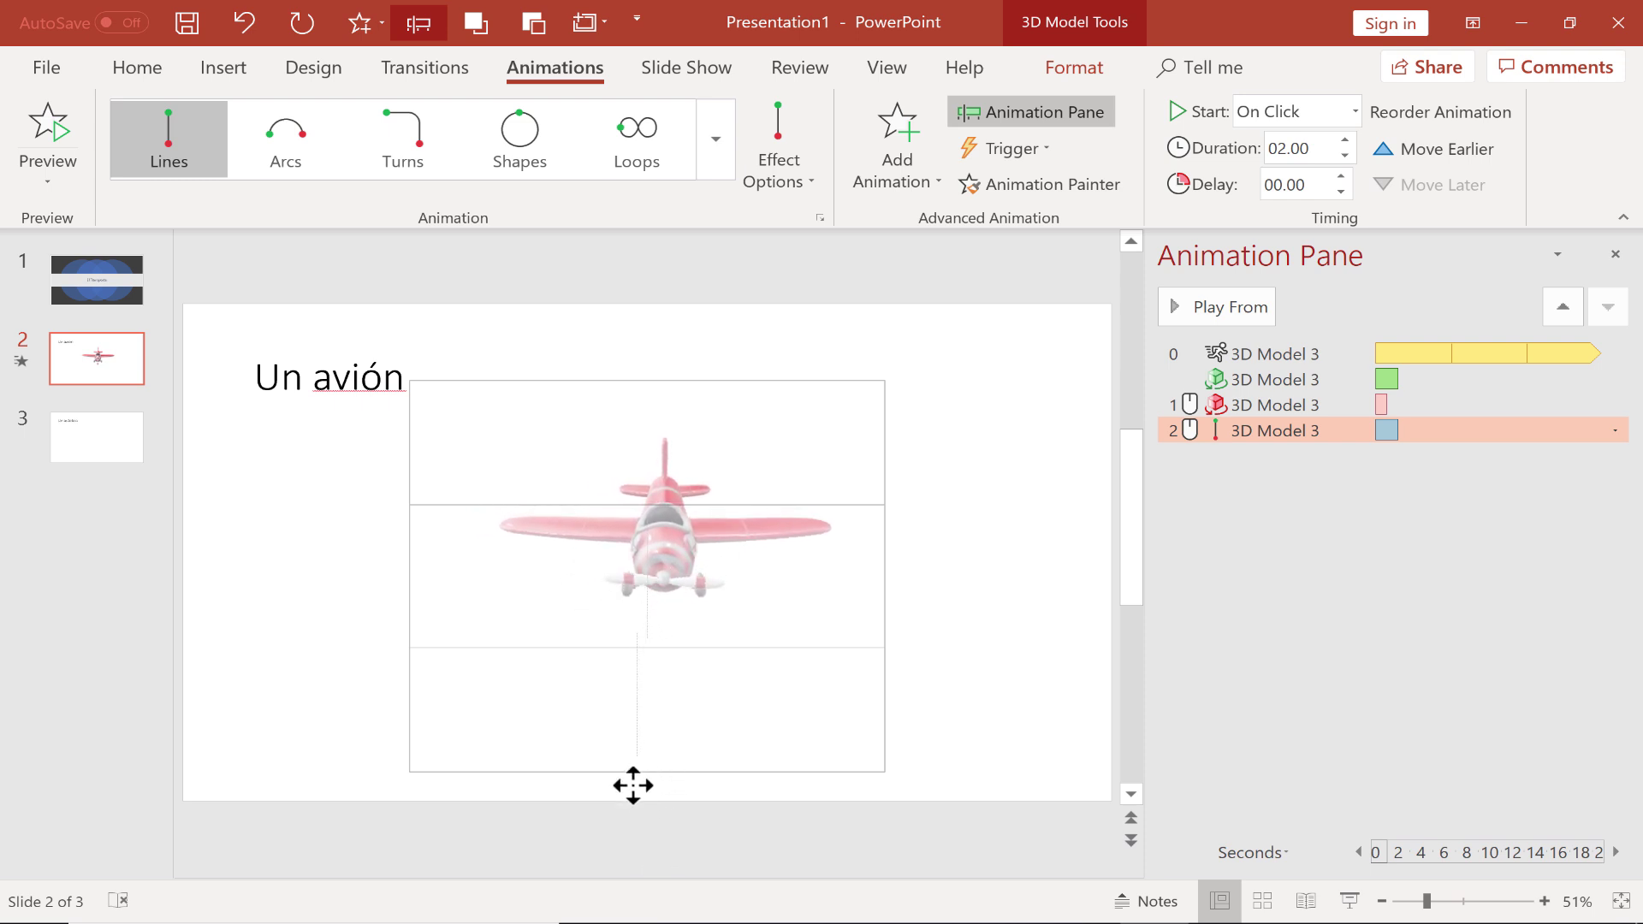
drag(660, 851, 653, 843)
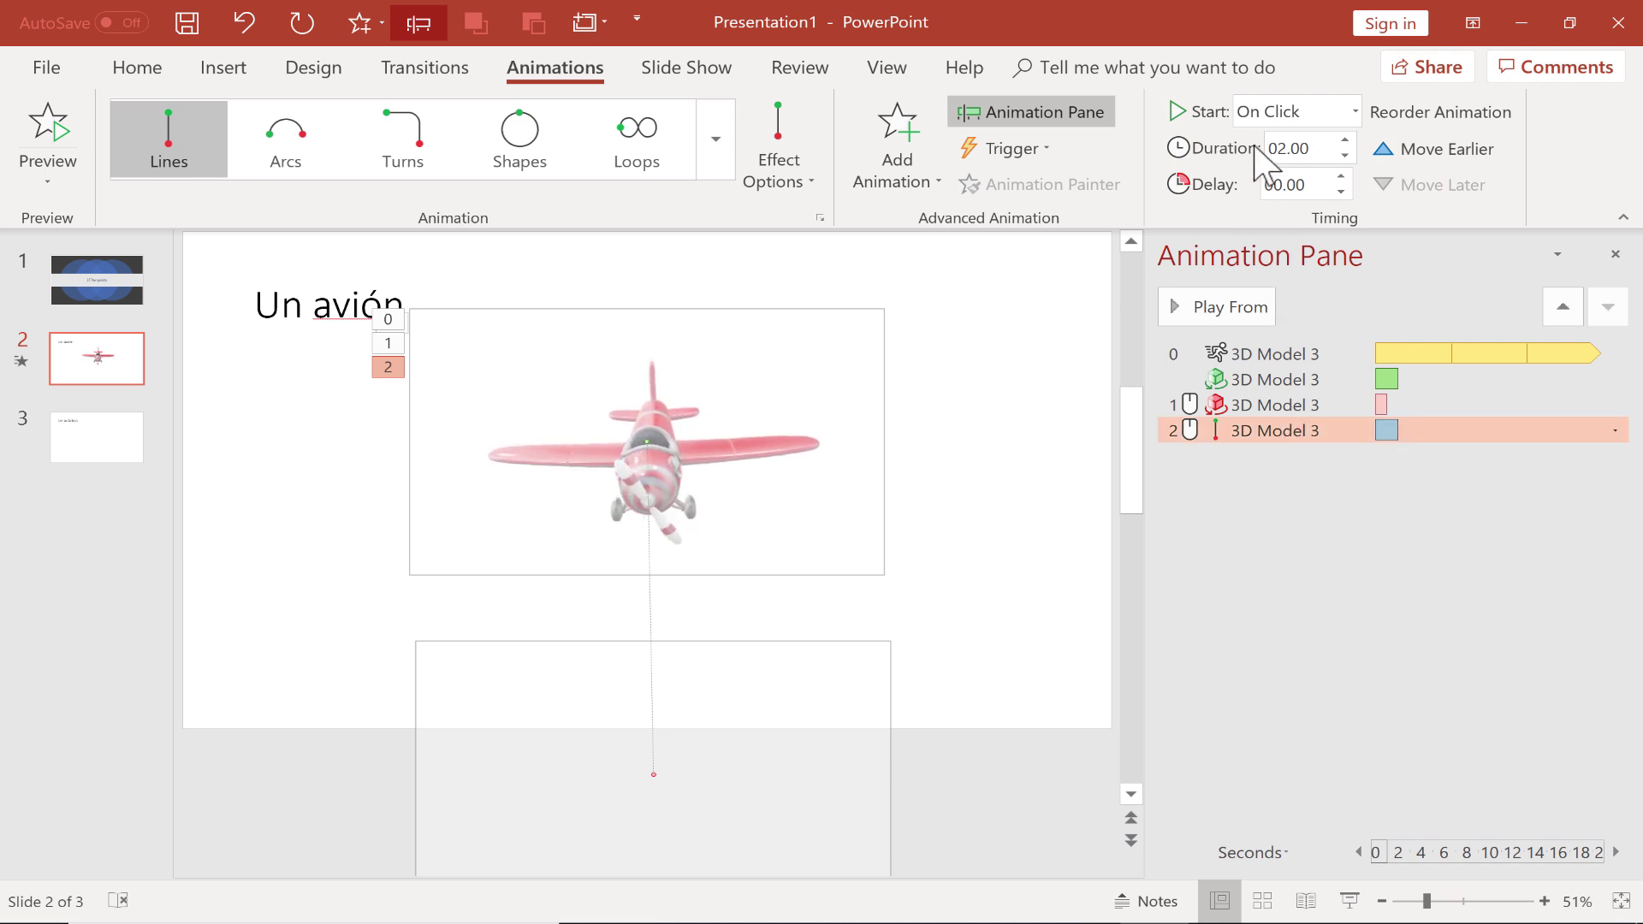
click(1354, 111)
click(1318, 167)
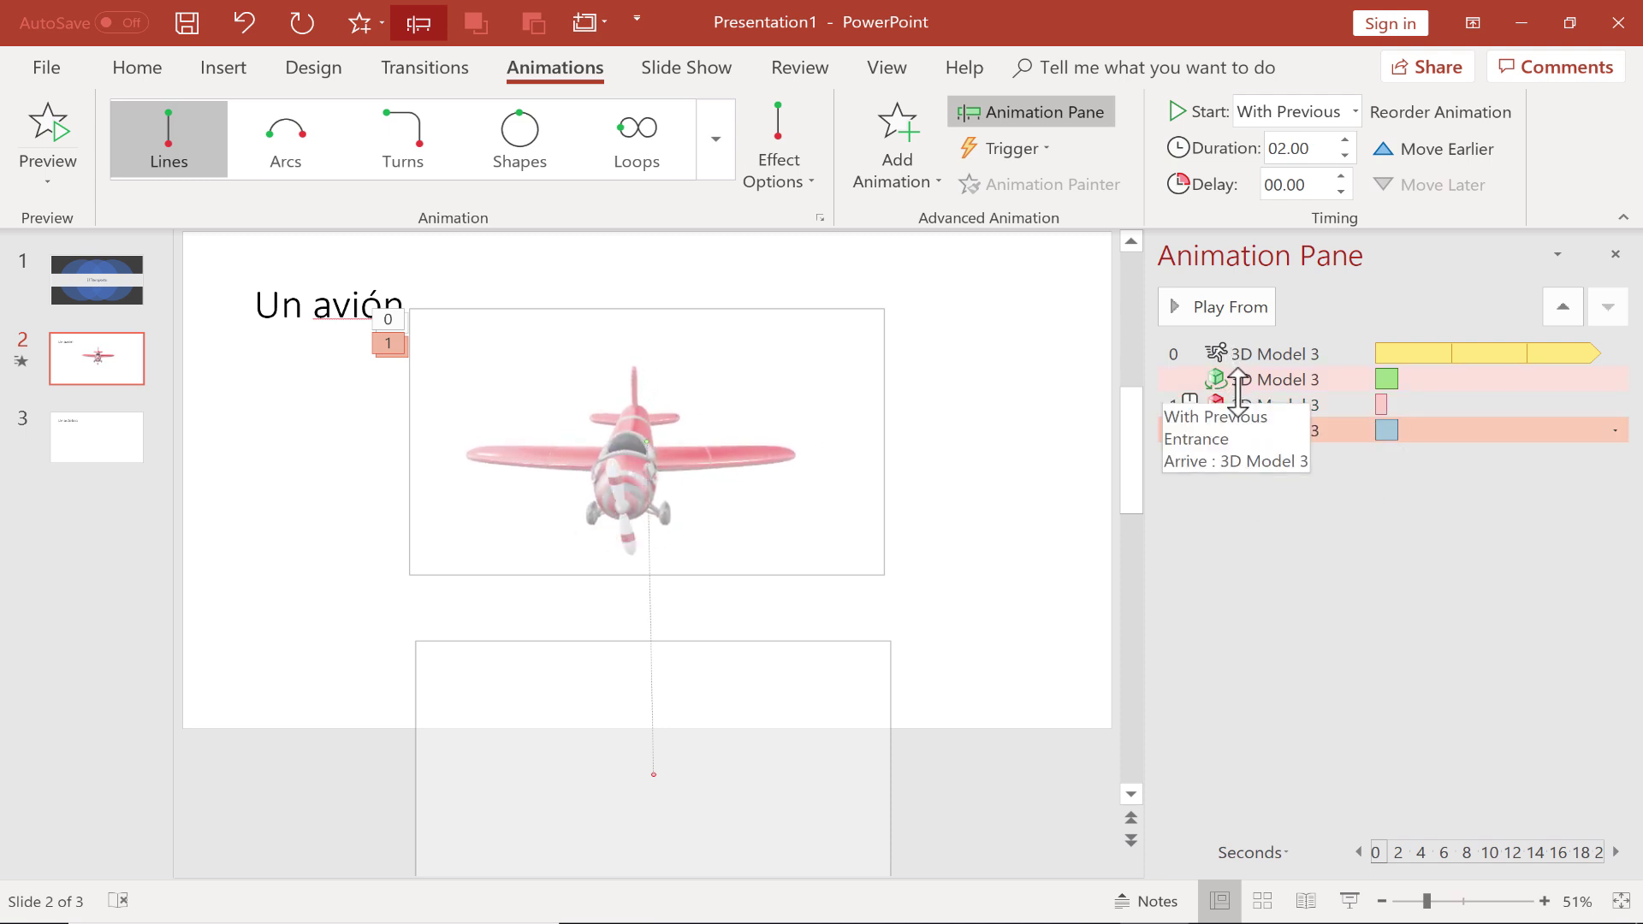
click(1038, 494)
click(666, 546)
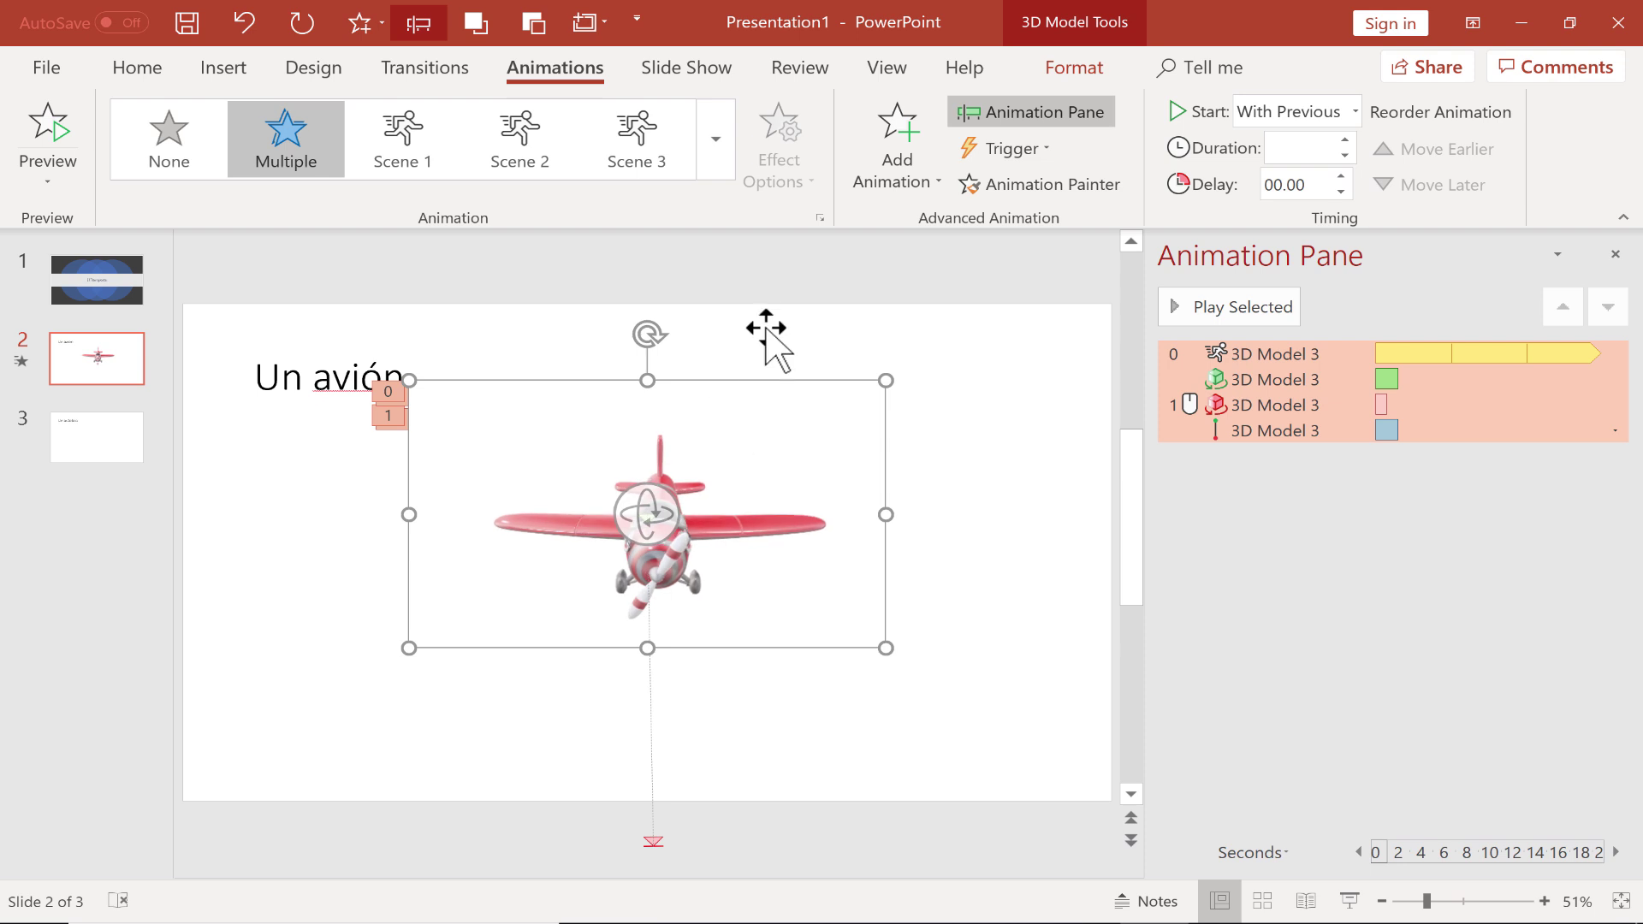
click(616, 293)
click(117, 282)
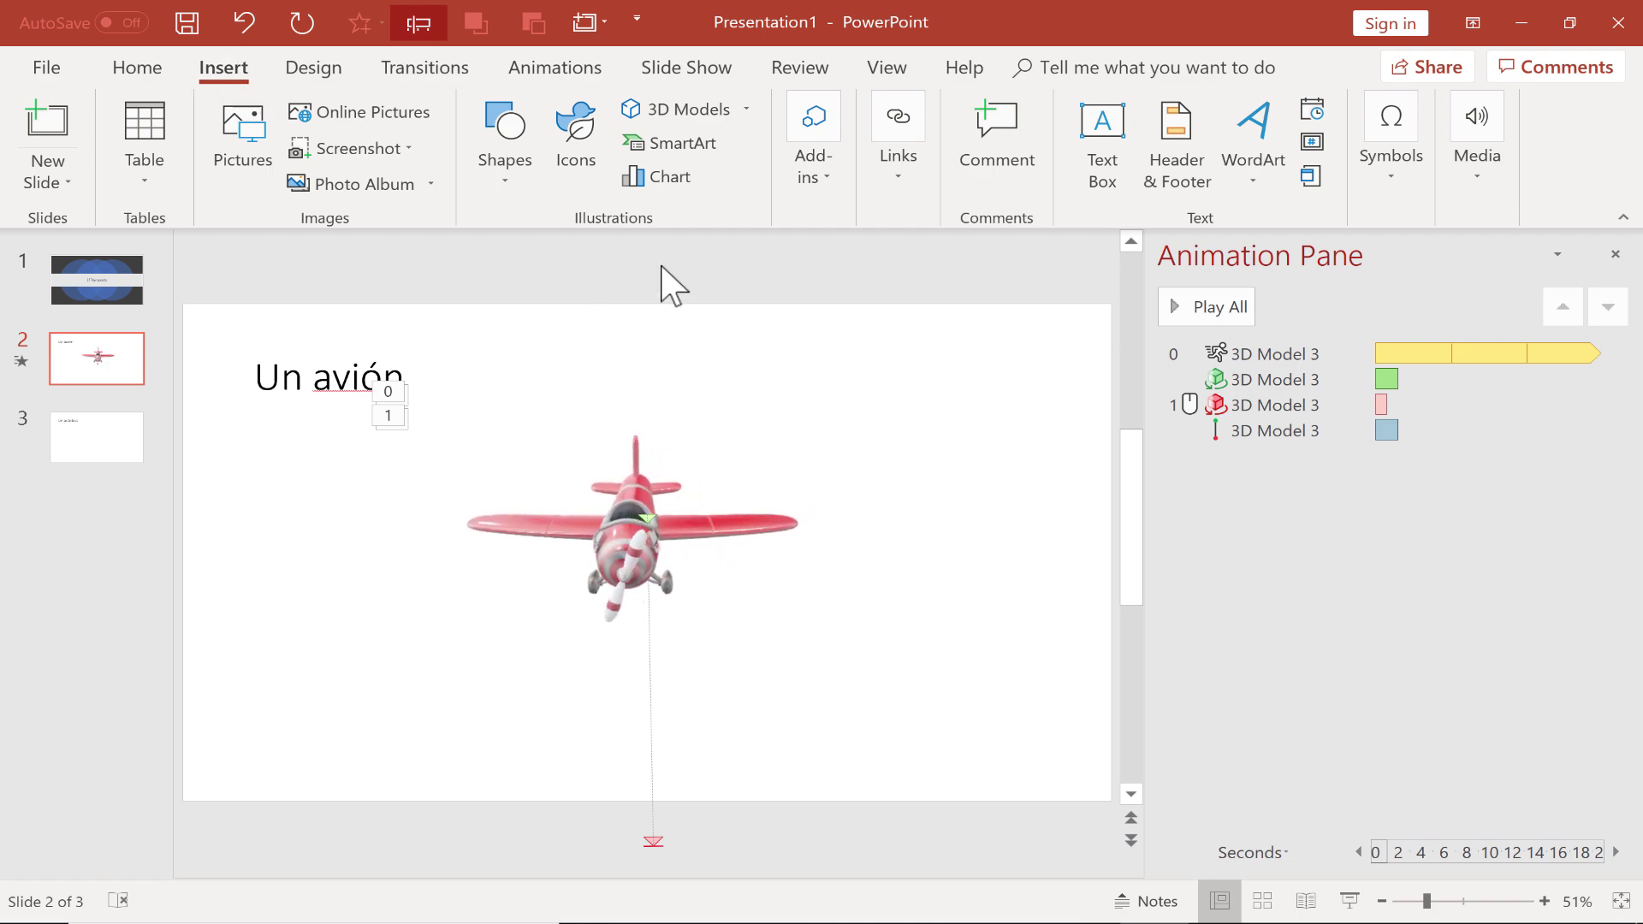
scroll(554, 128, up, 1)
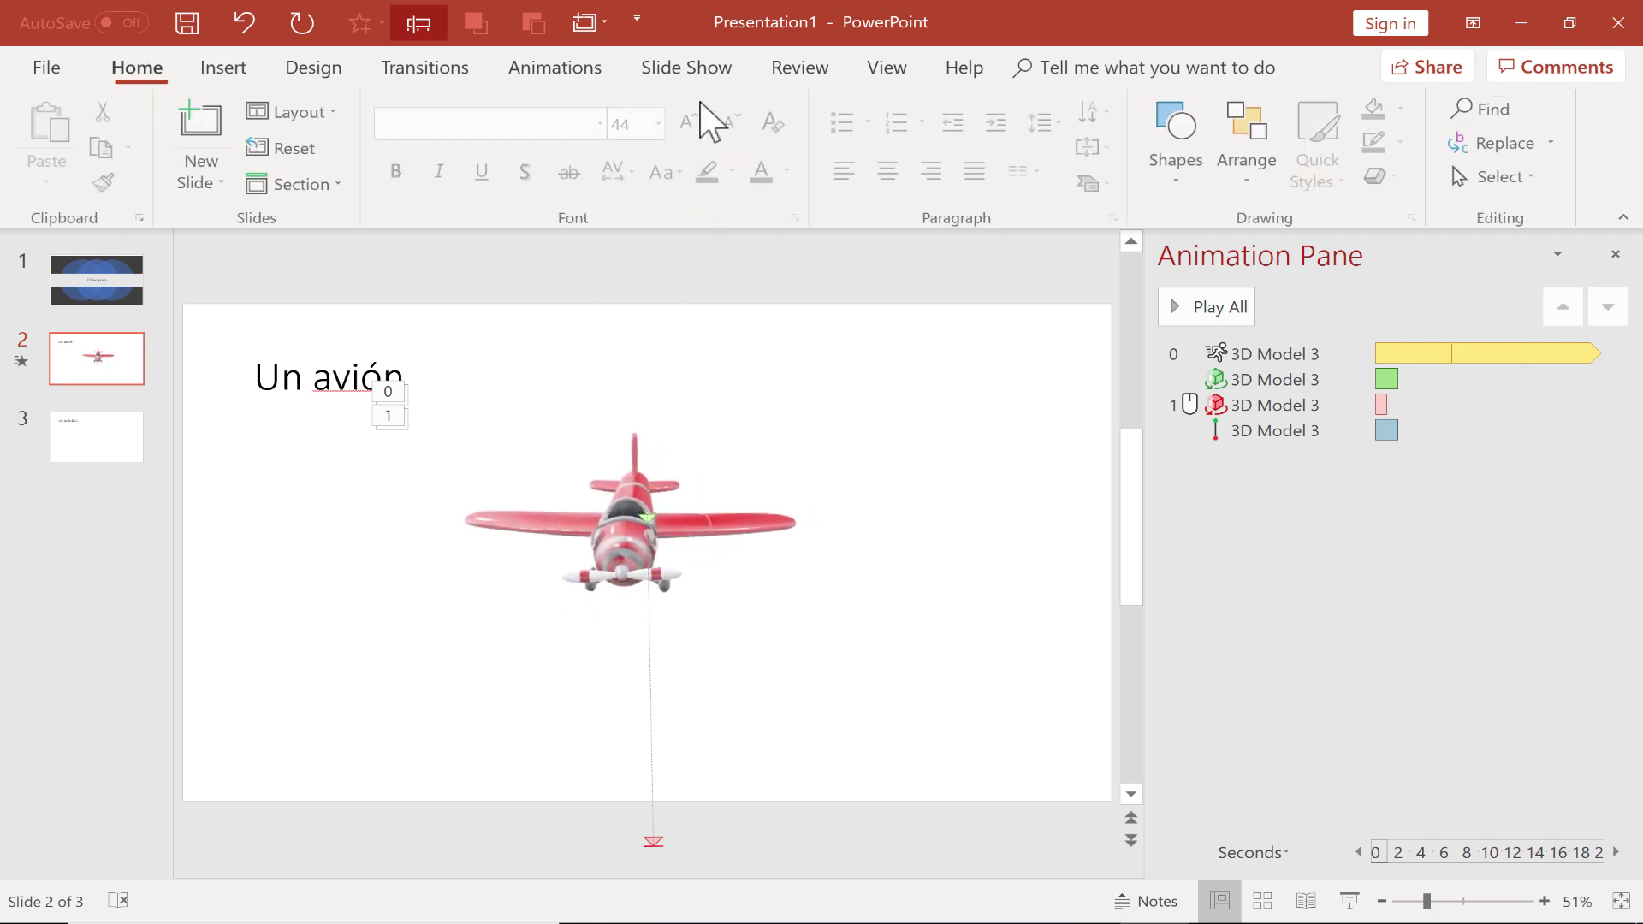
click(208, 69)
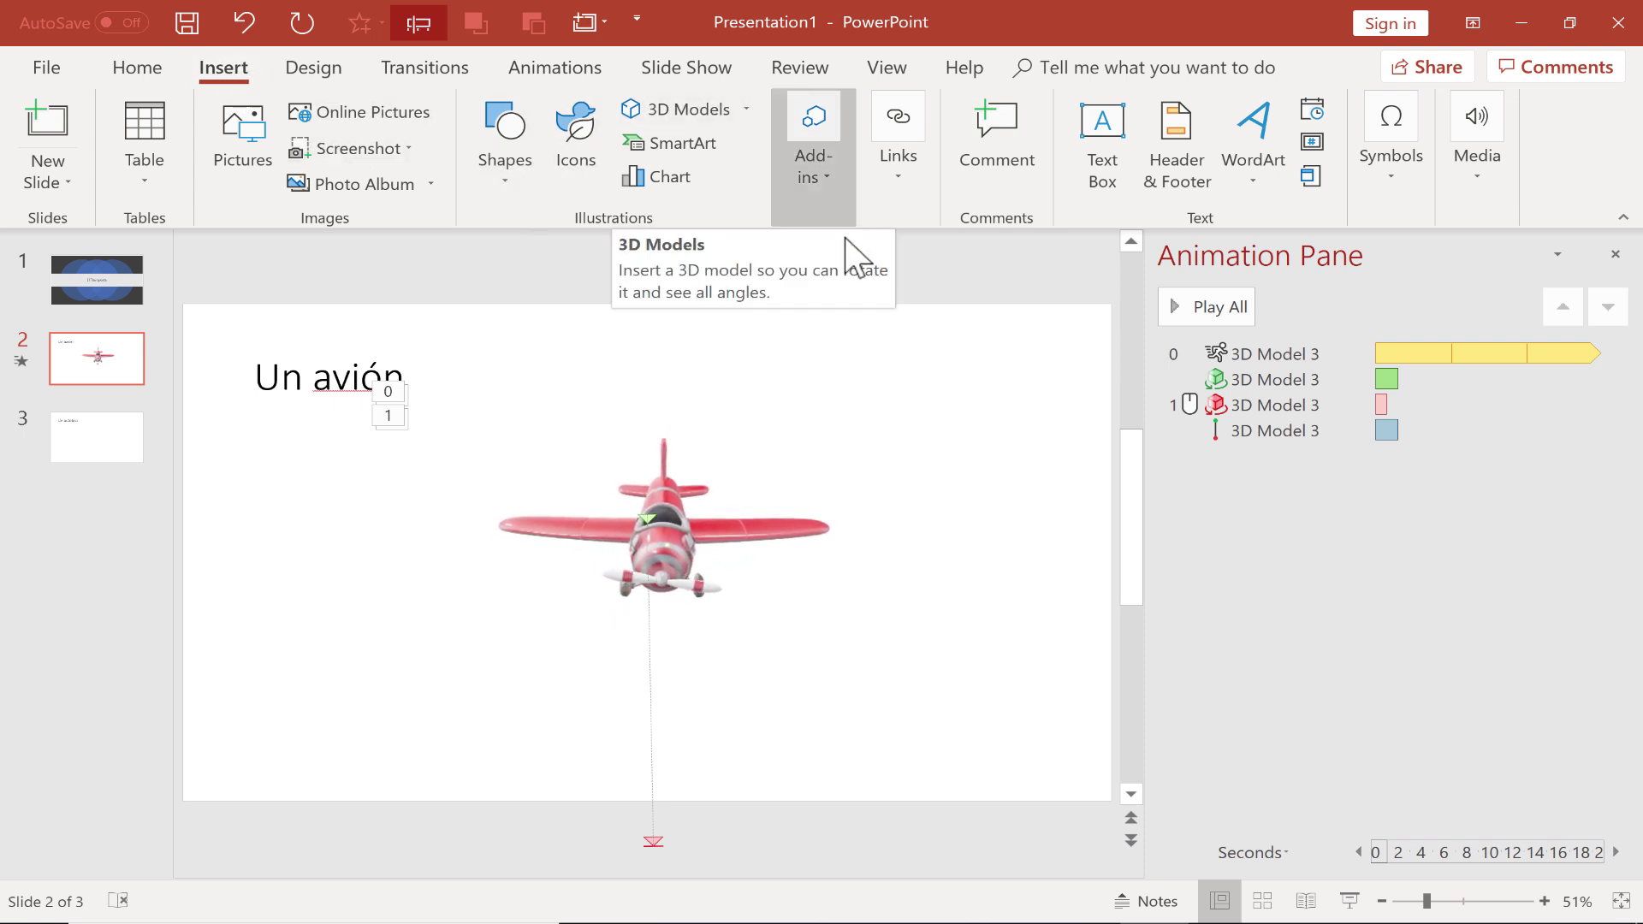
key(Page_Up)
click(112, 359)
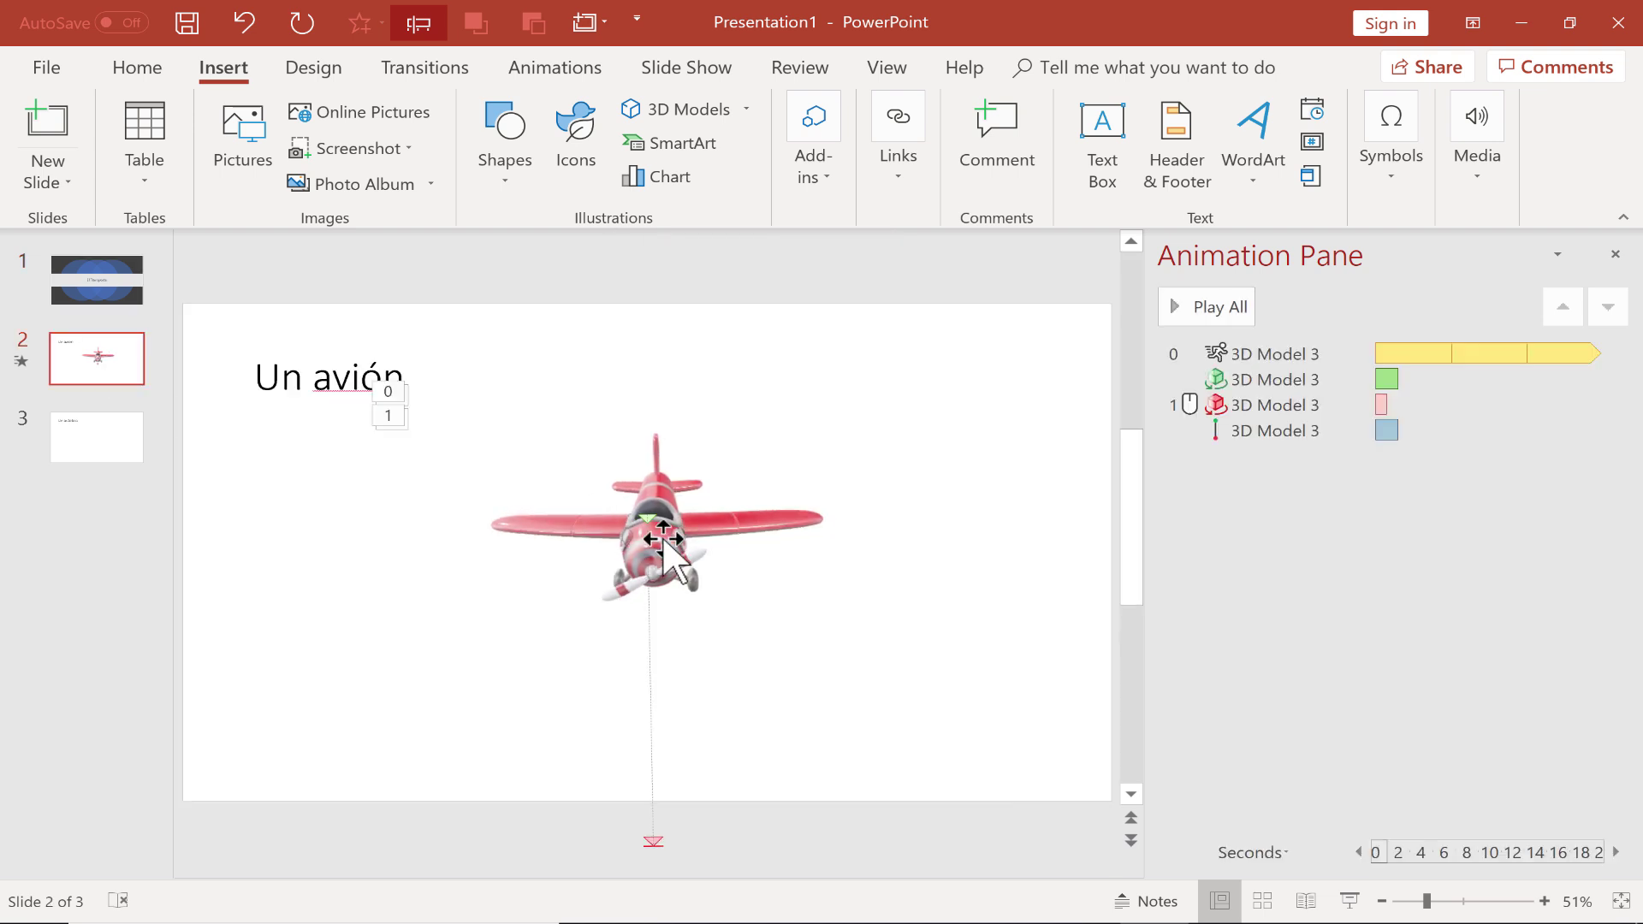
click(633, 554)
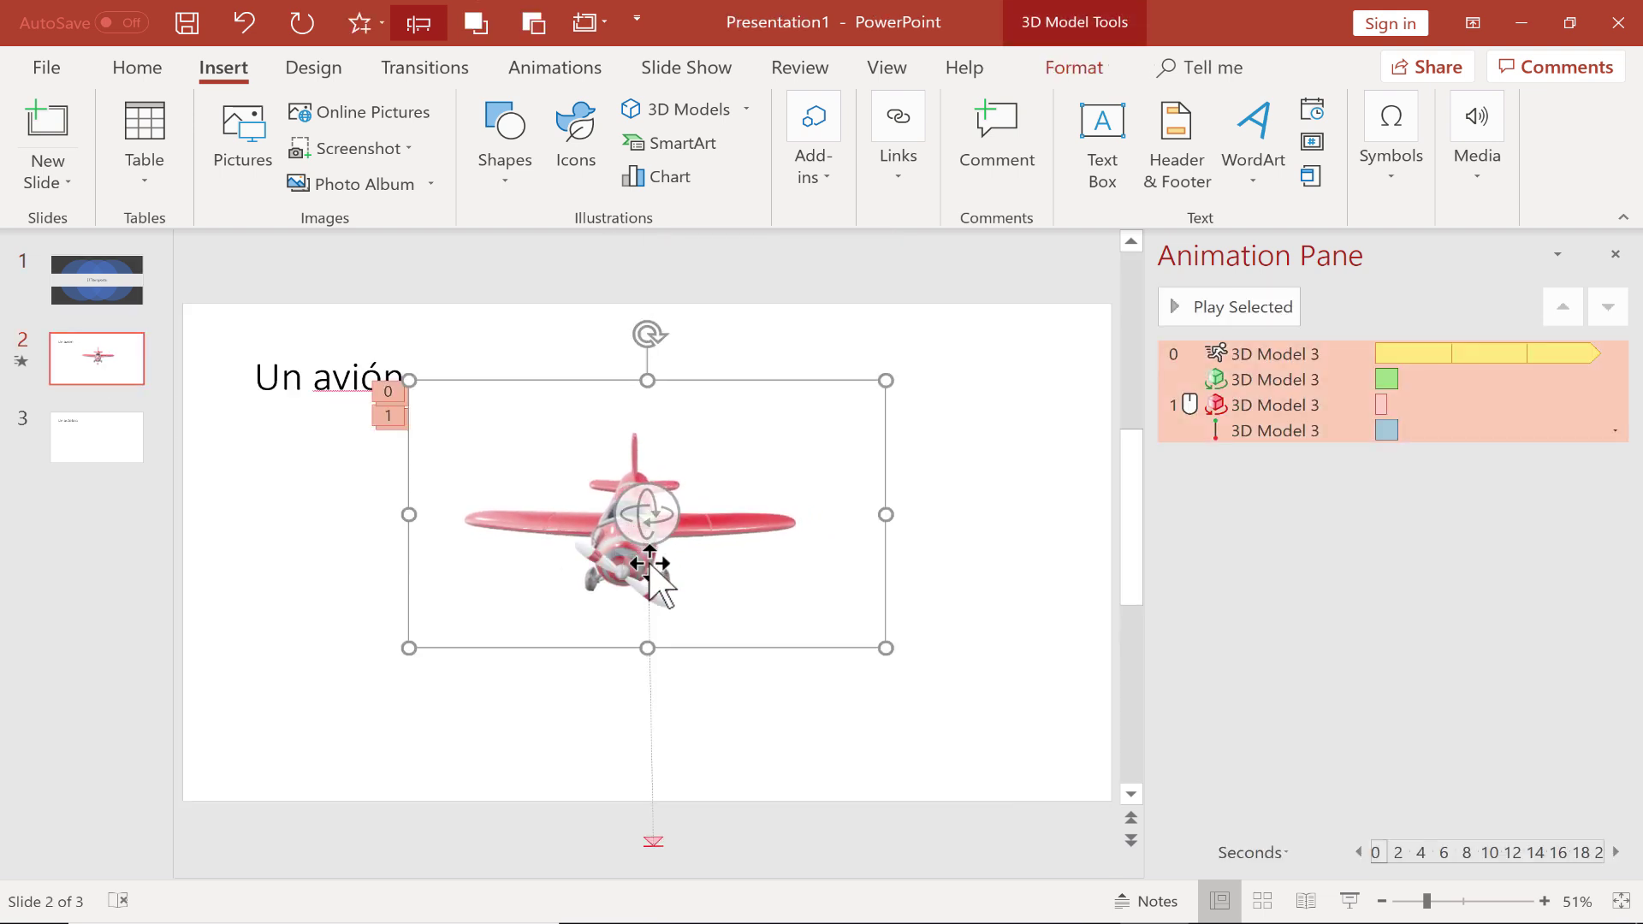
click(578, 74)
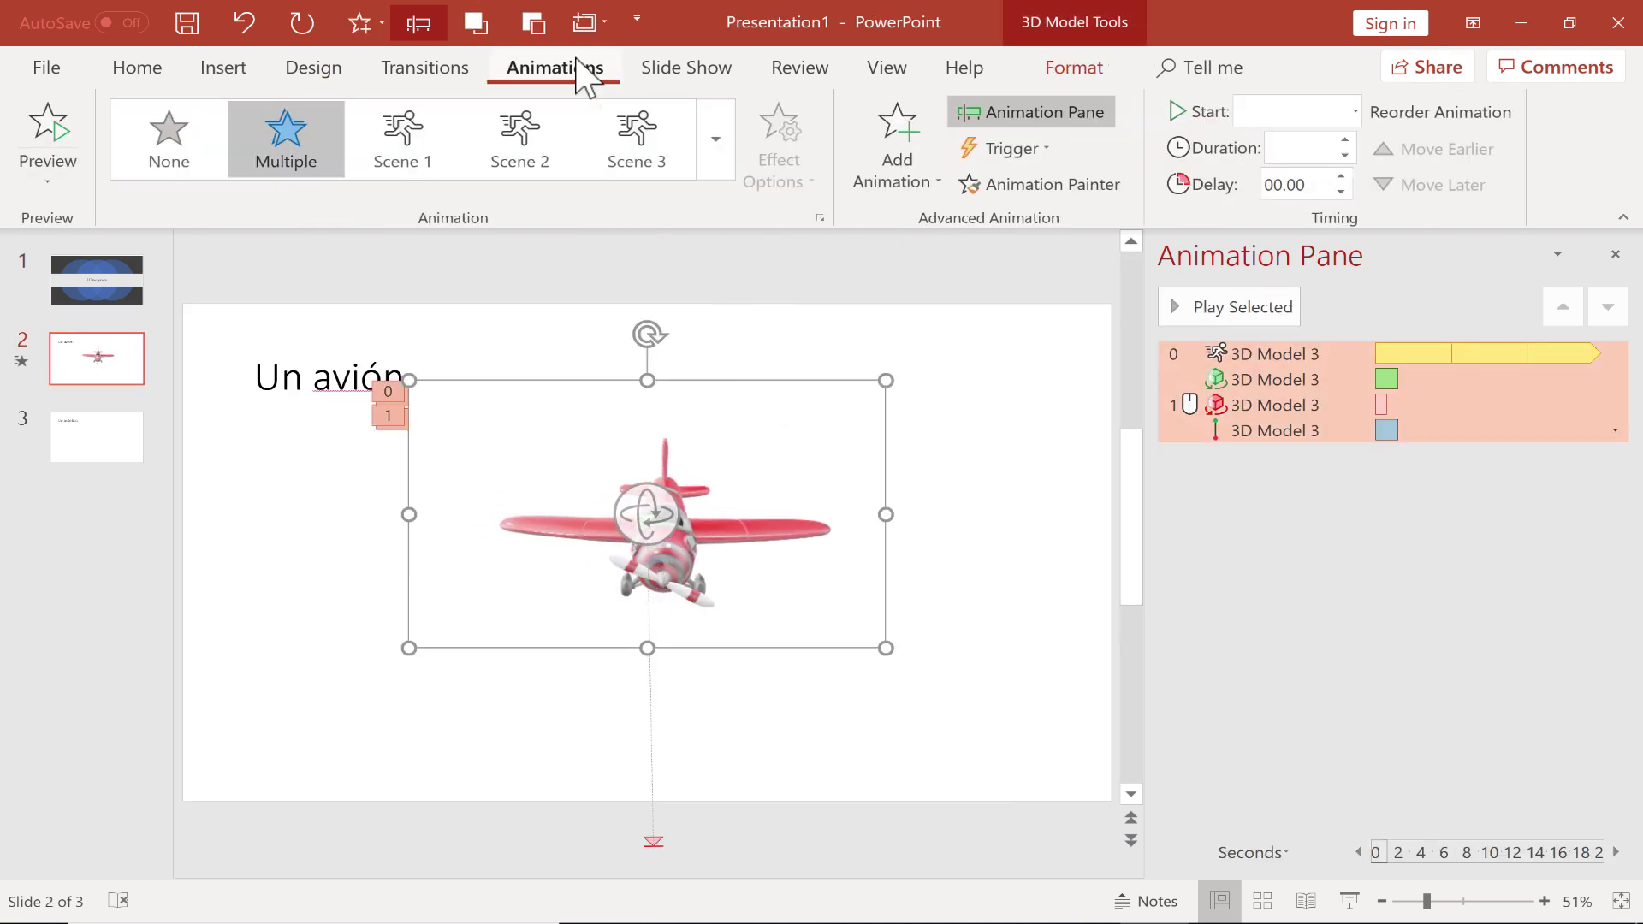
click(904, 146)
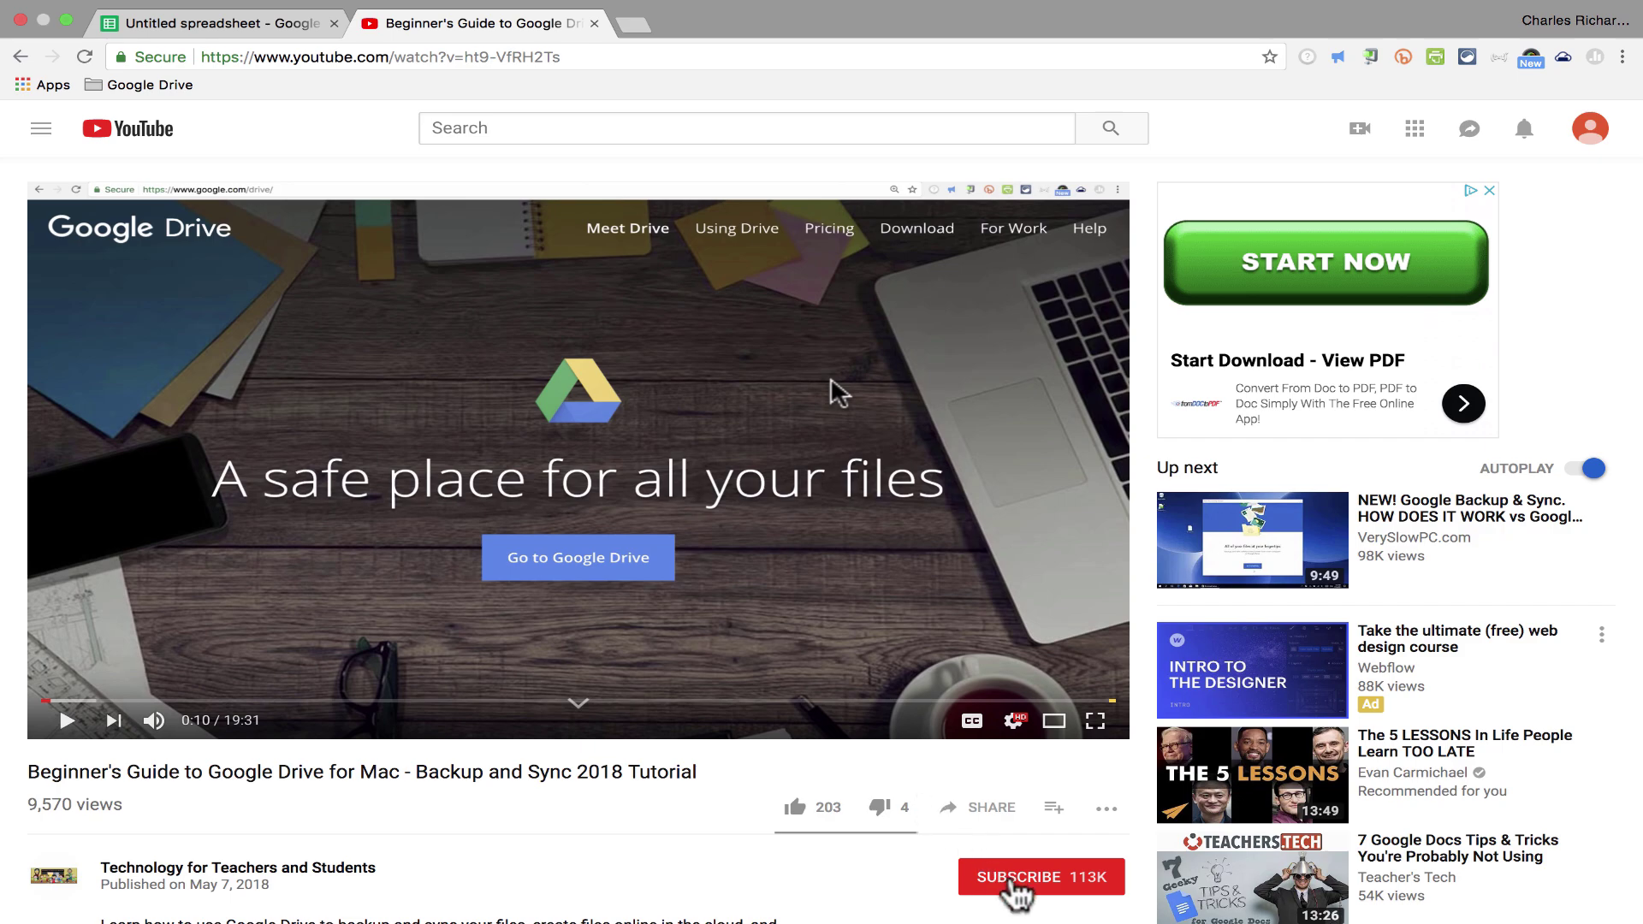
Step: Subscribe to Technology for Teachers and Students with notifications for every new video
click(1014, 882)
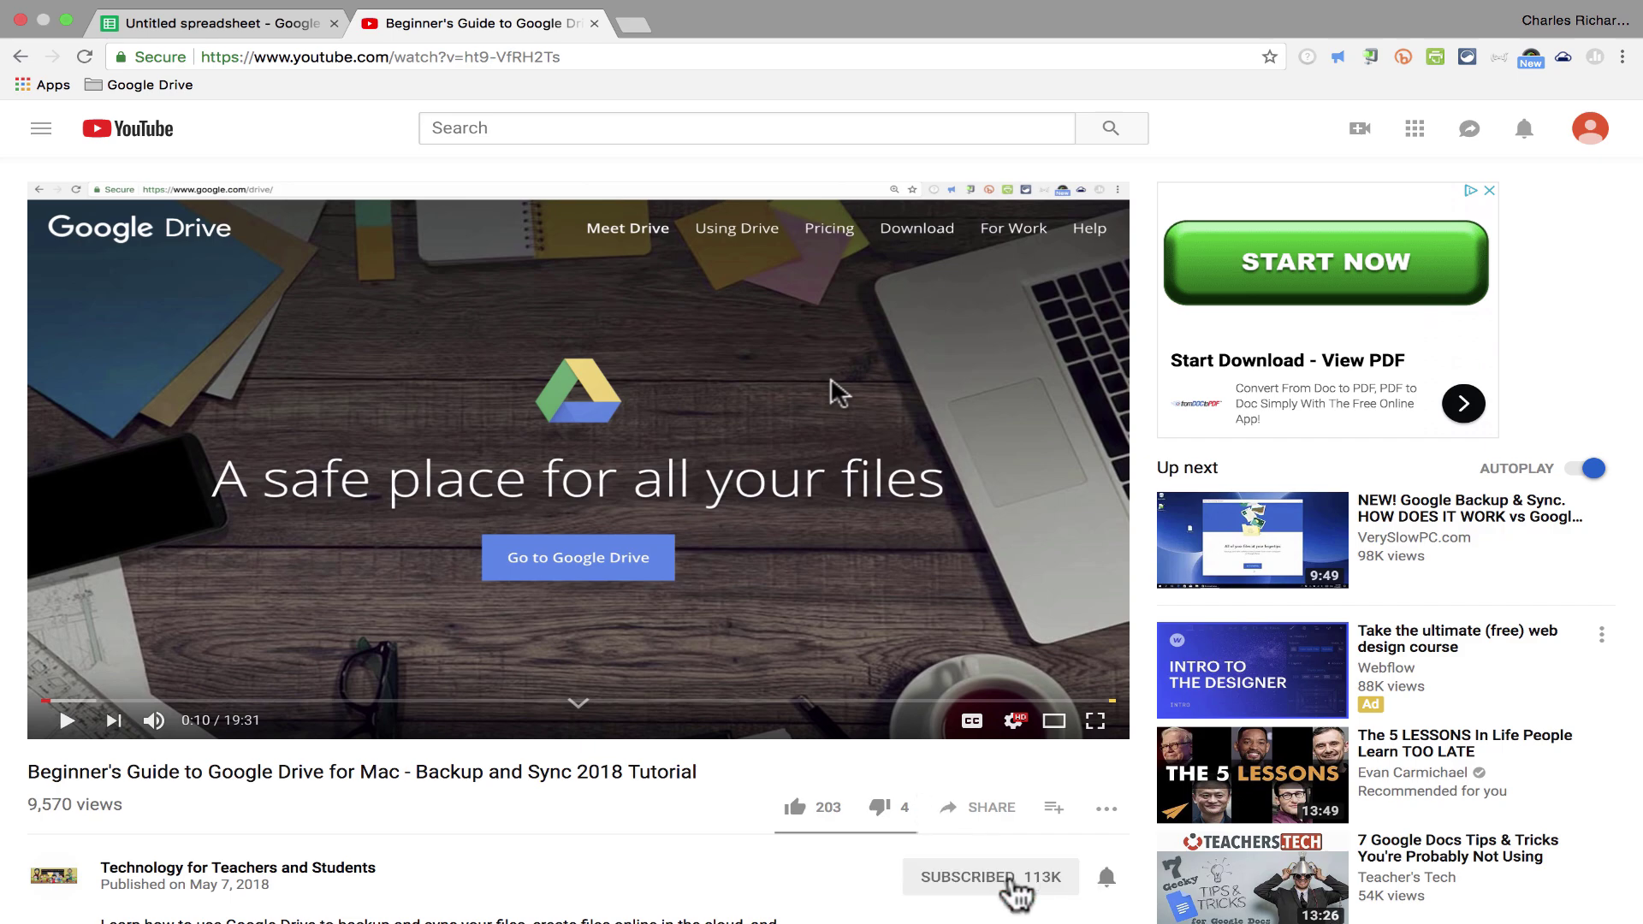
scroll(1154, 912, down, 2)
scroll(1151, 907, down, 5)
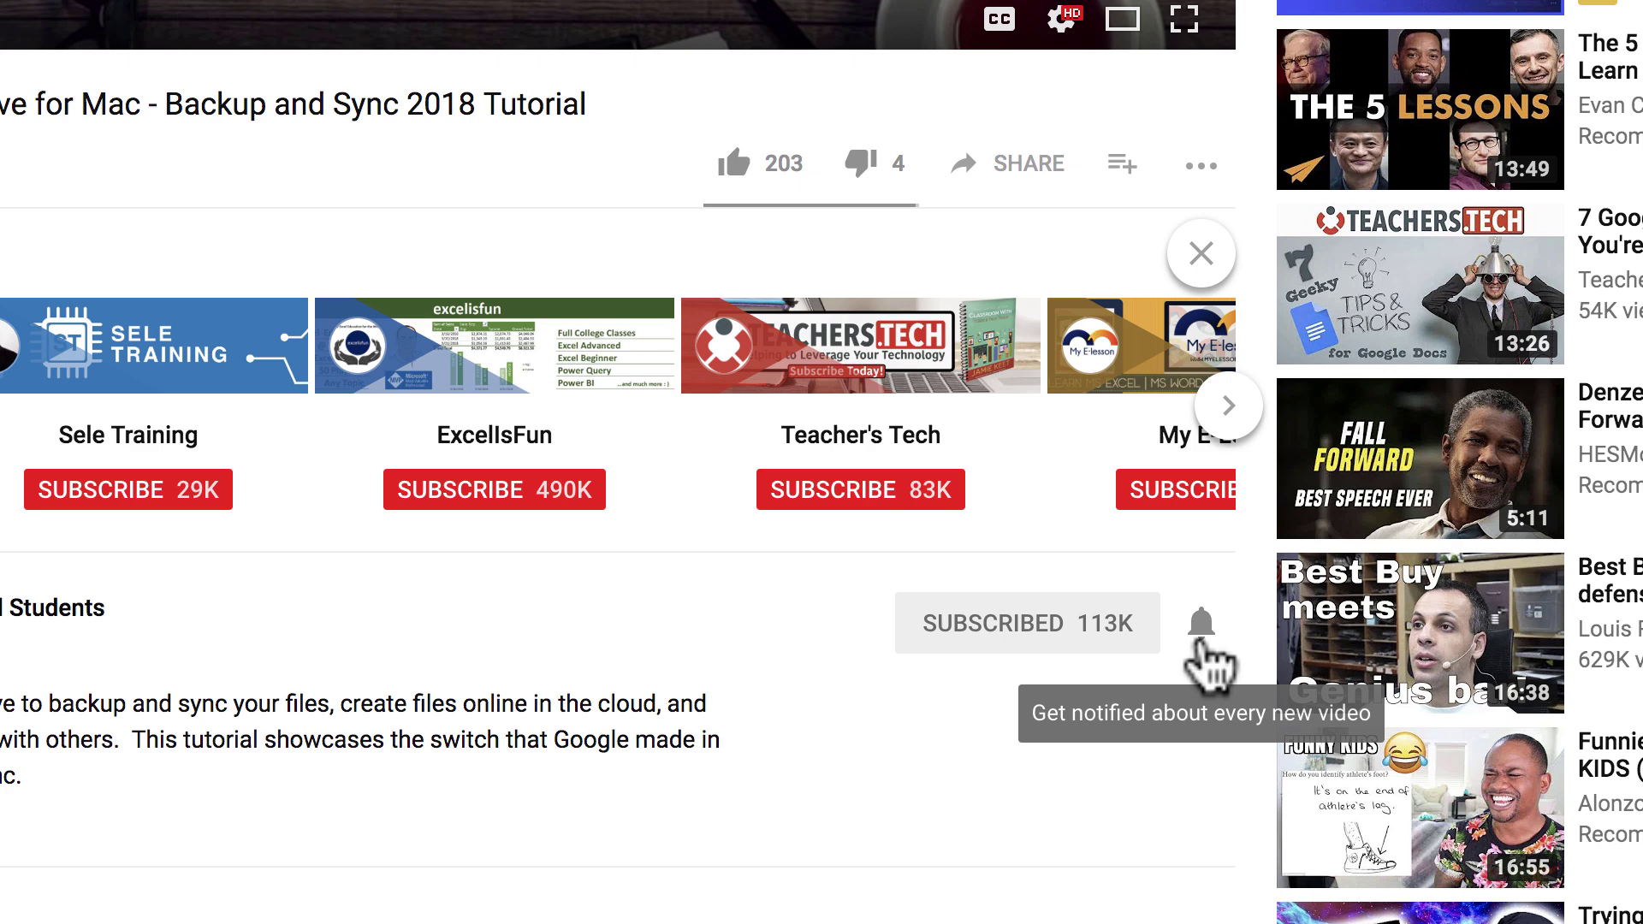
click(1199, 643)
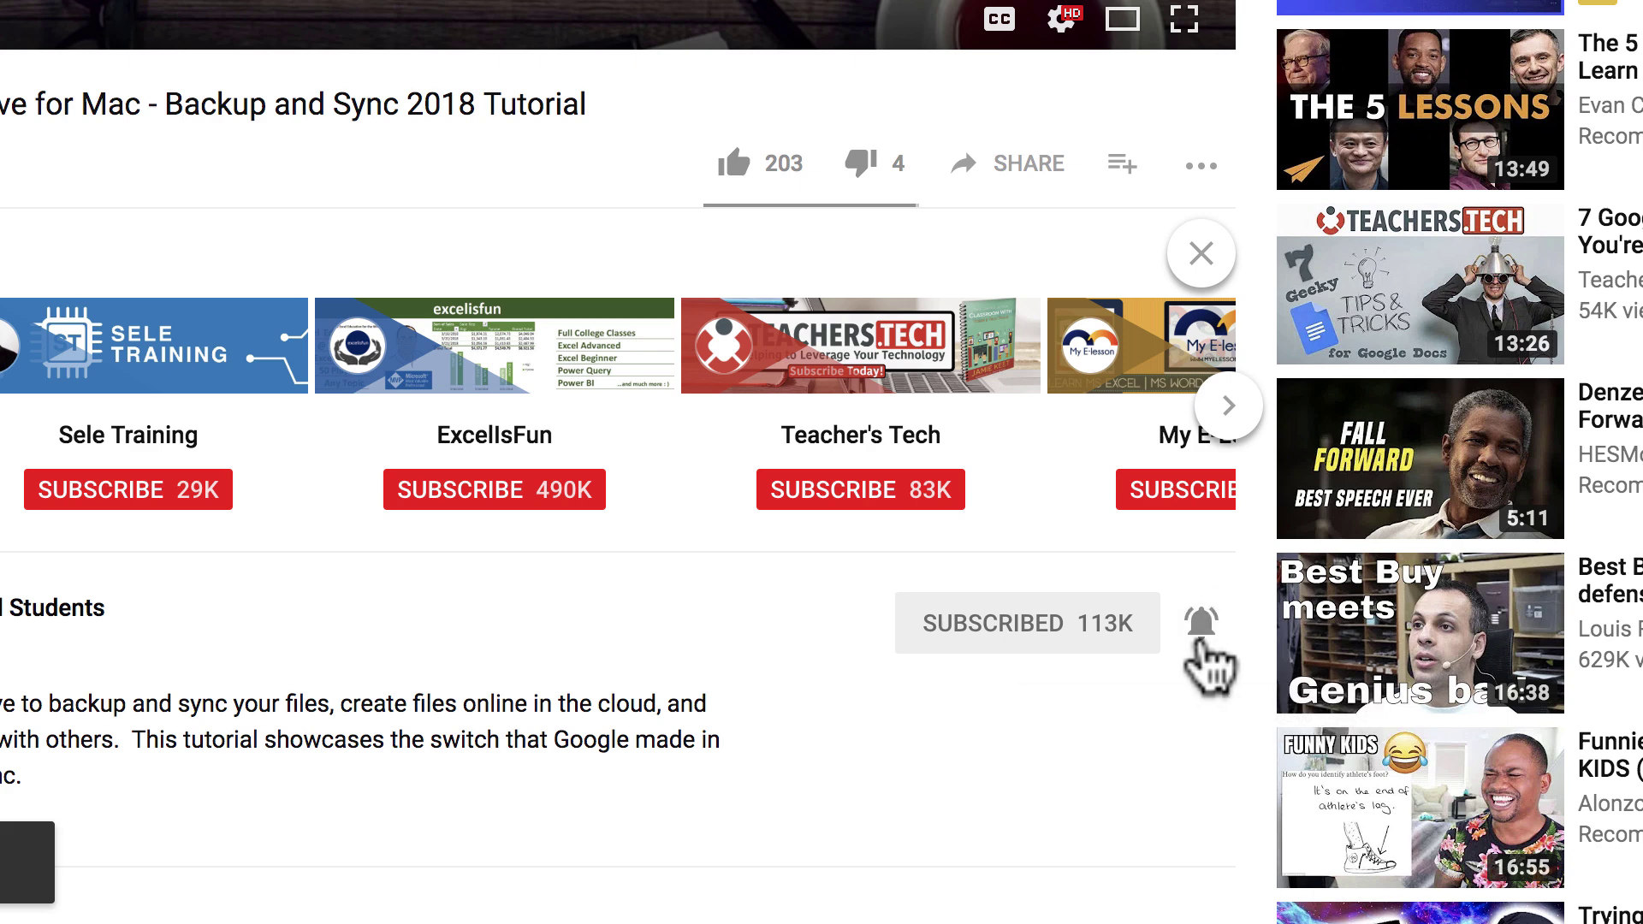